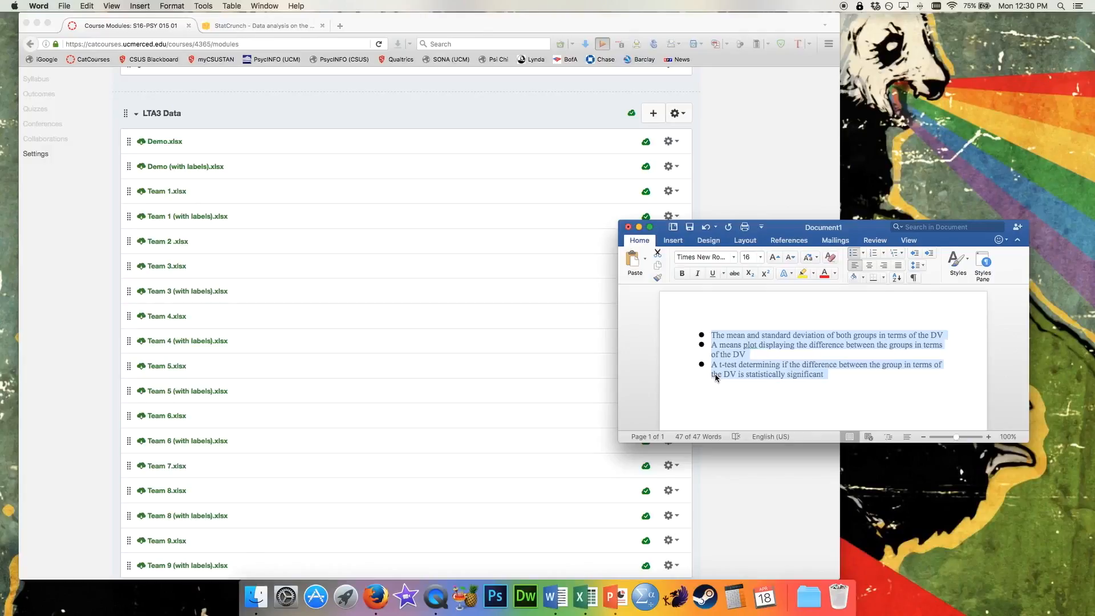
- Download Demo.xlsx from the LTA3 Data course module and open it with Microsoft Excel
left_click(262, 118)
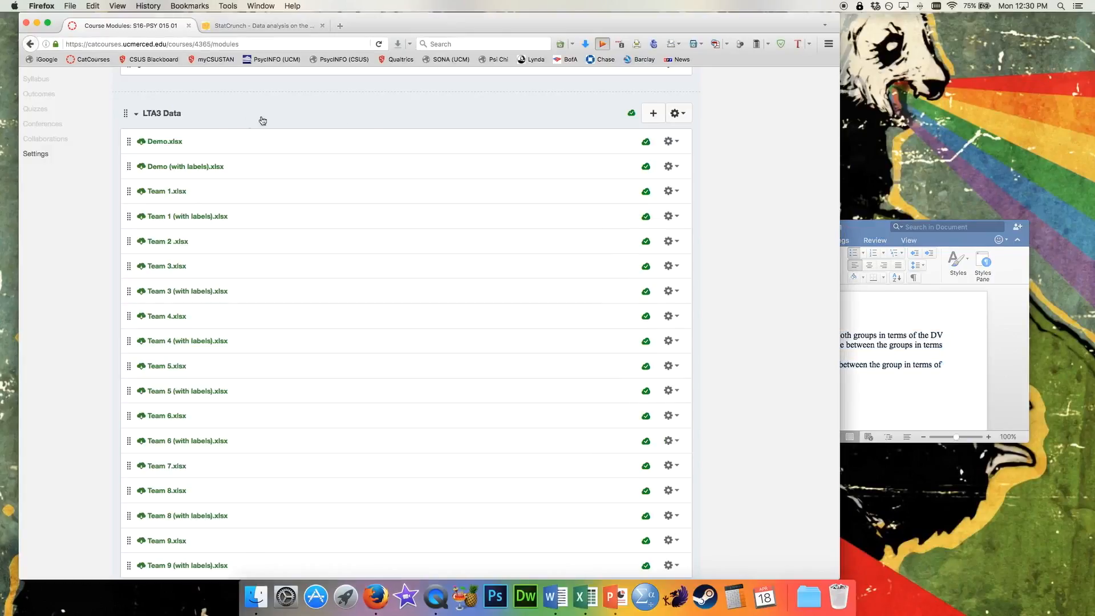
left_click(166, 145)
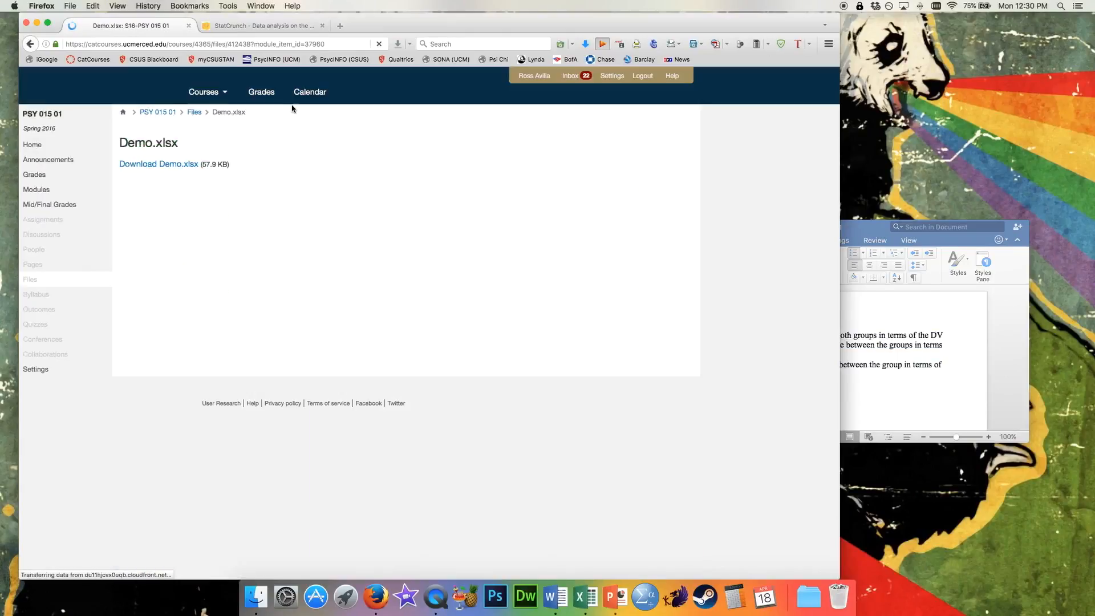
left_click(175, 166)
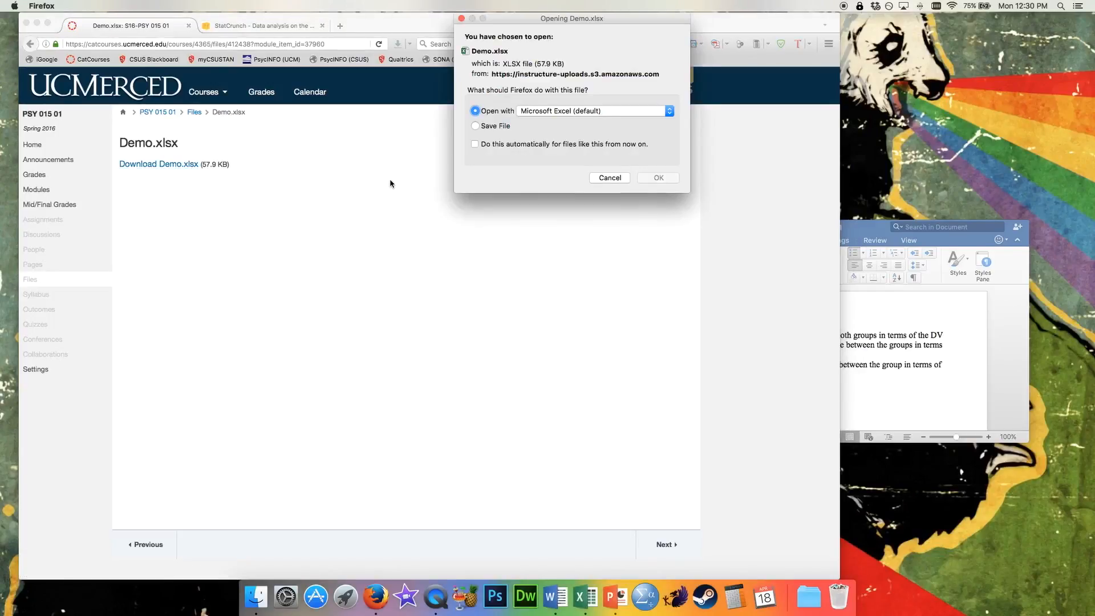
left_click(661, 178)
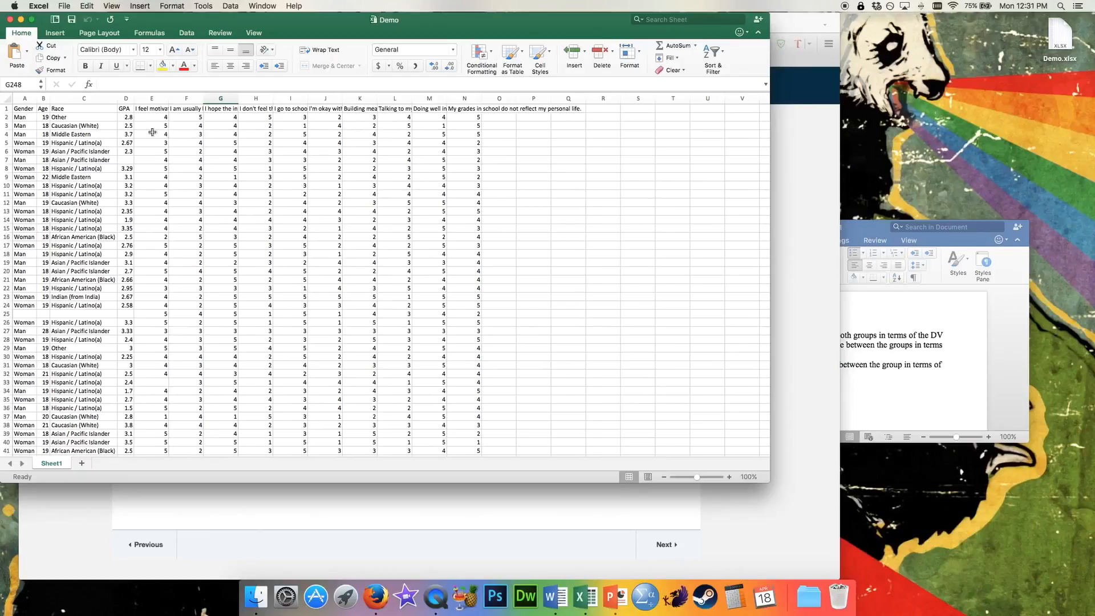
- Review the Gender and GPA columns and read each full survey statement in the headers from E1 to N1
left_click(25, 100)
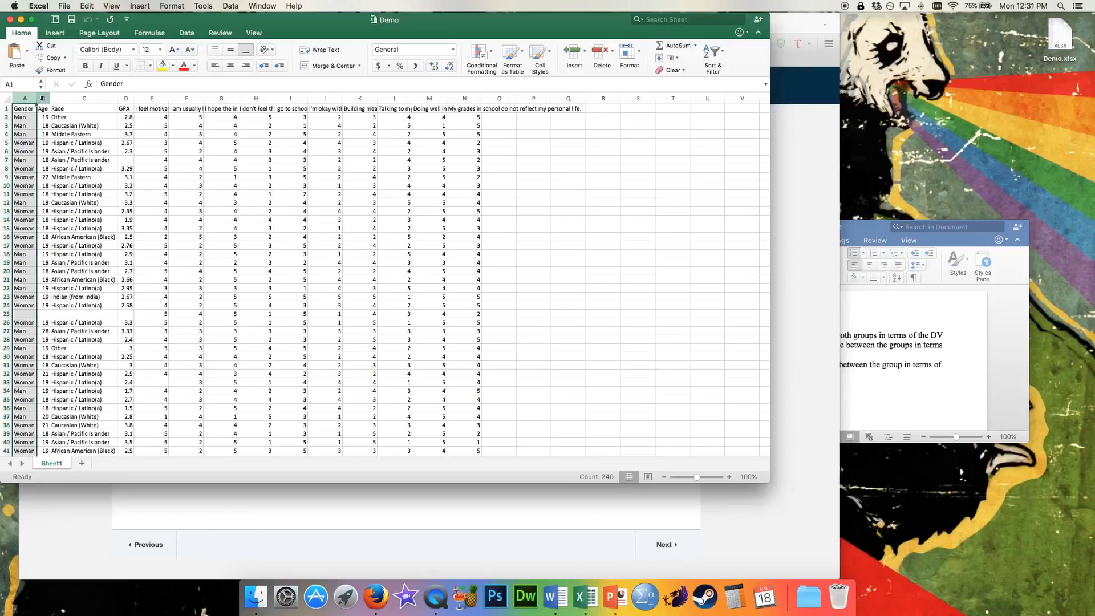
left_click(128, 99)
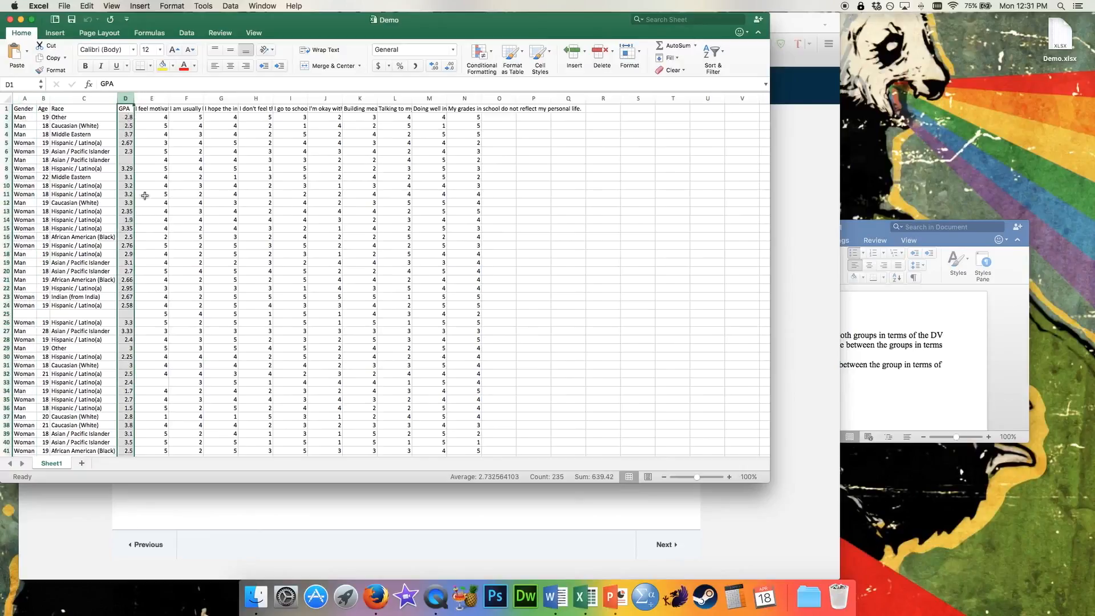
left_click(161, 109)
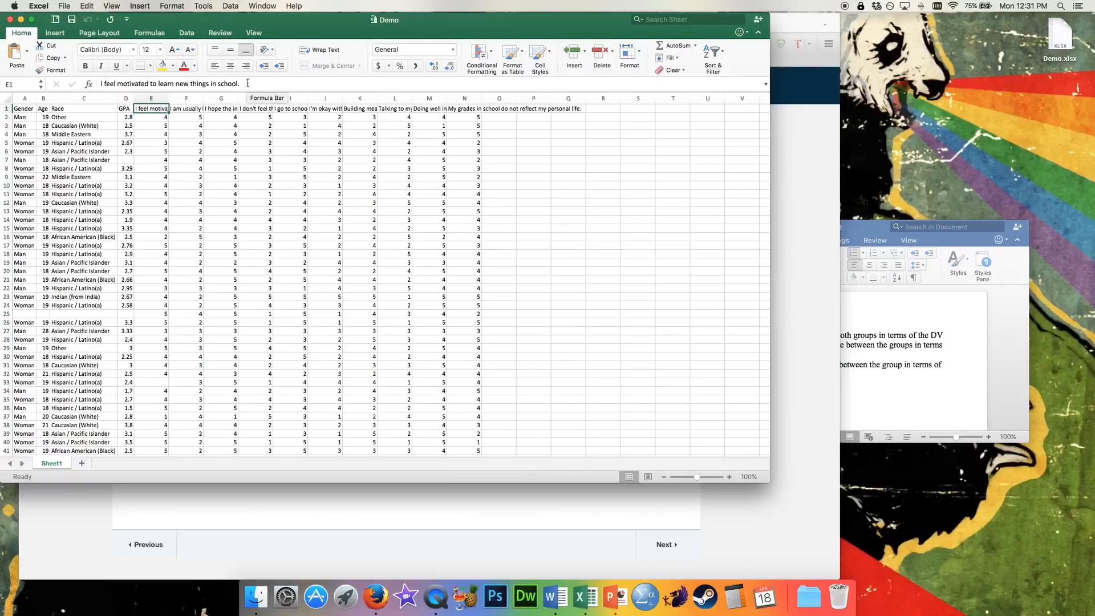
key("Right")
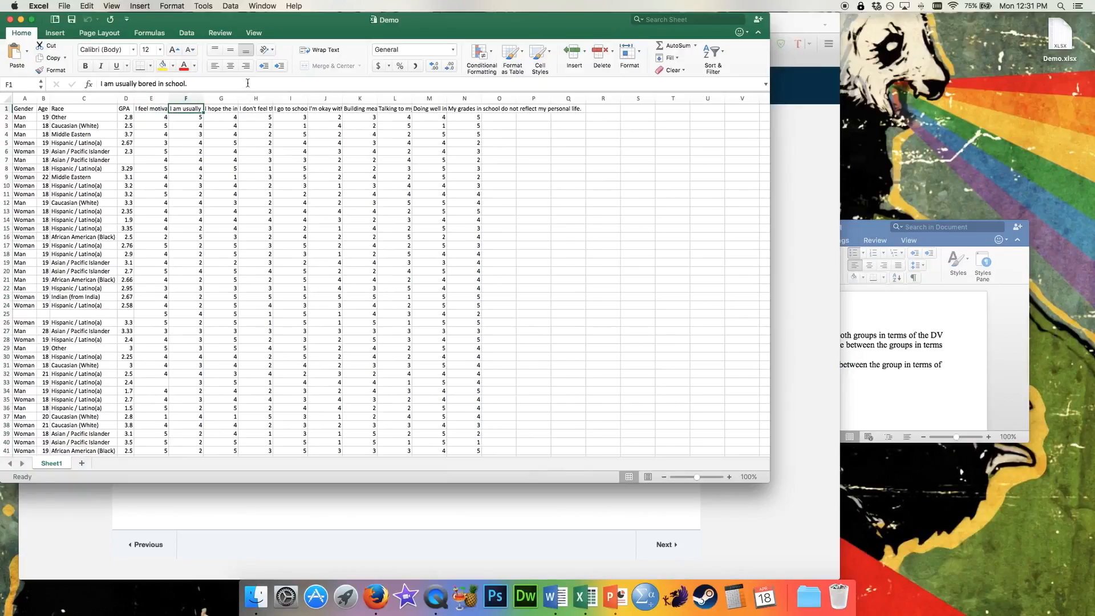
key("Right")
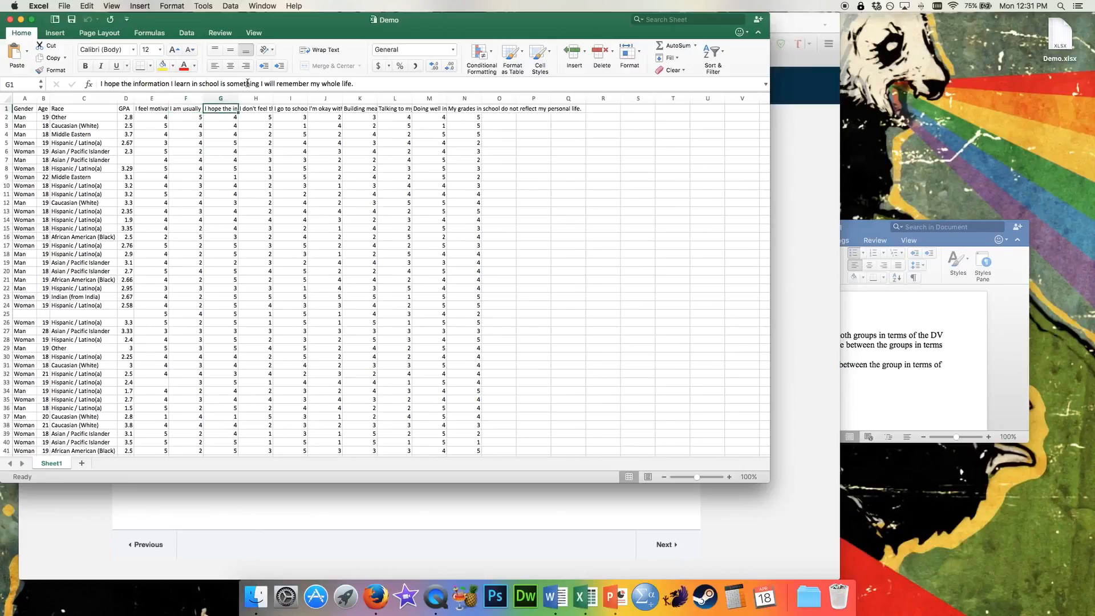
key("Right")
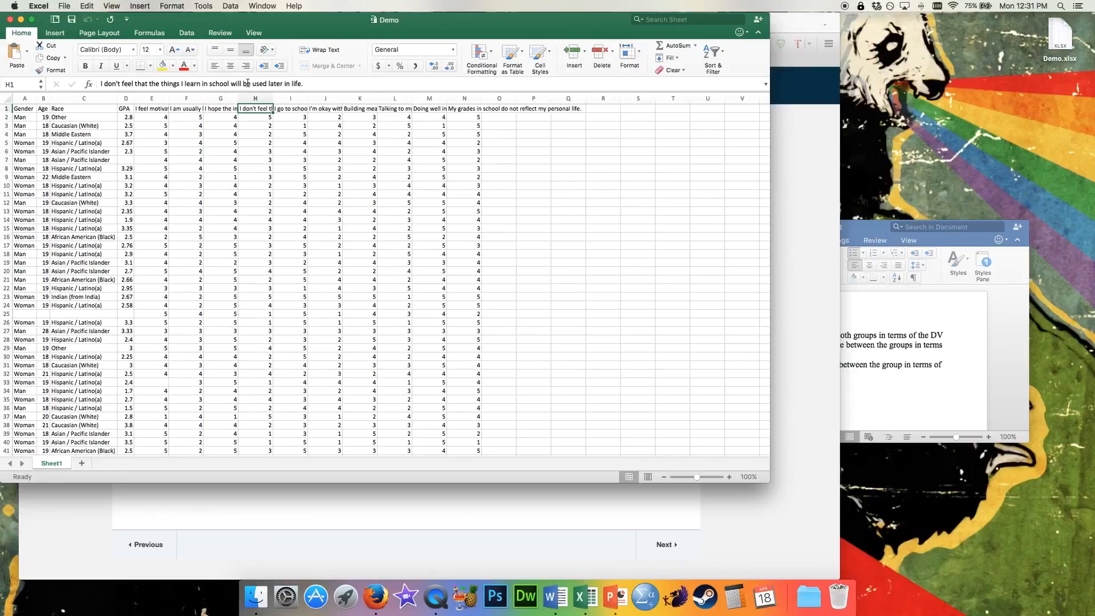
key("Right")
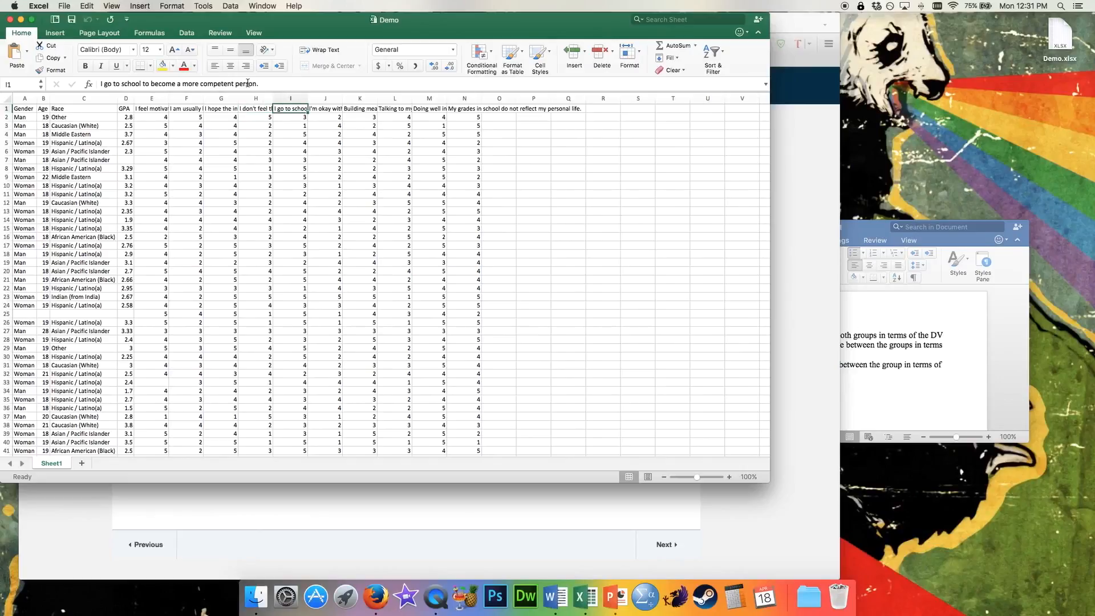
key("Right")
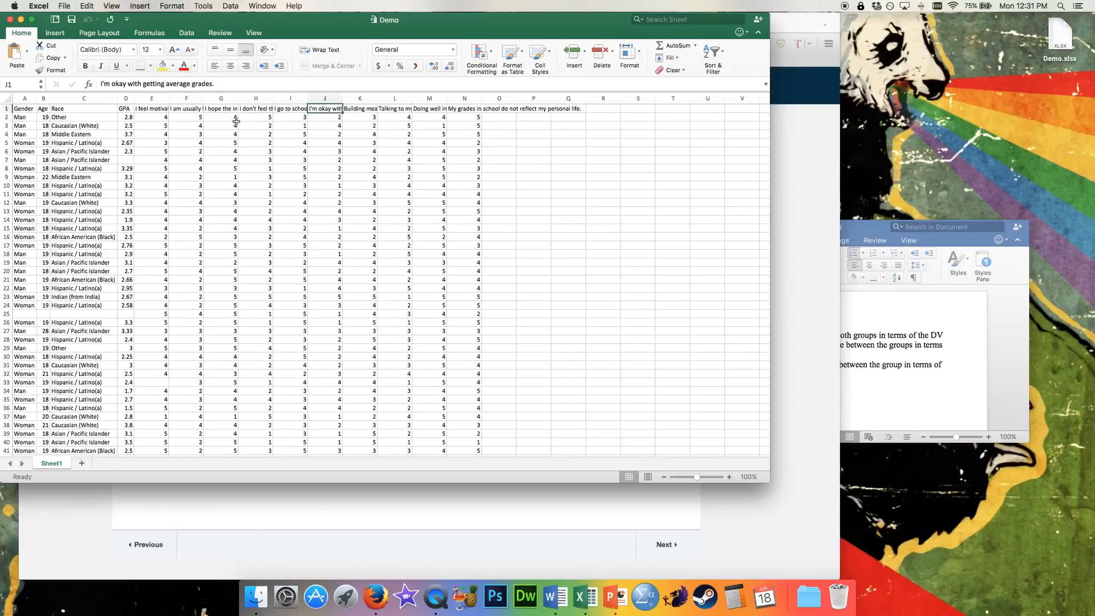
key("Right")
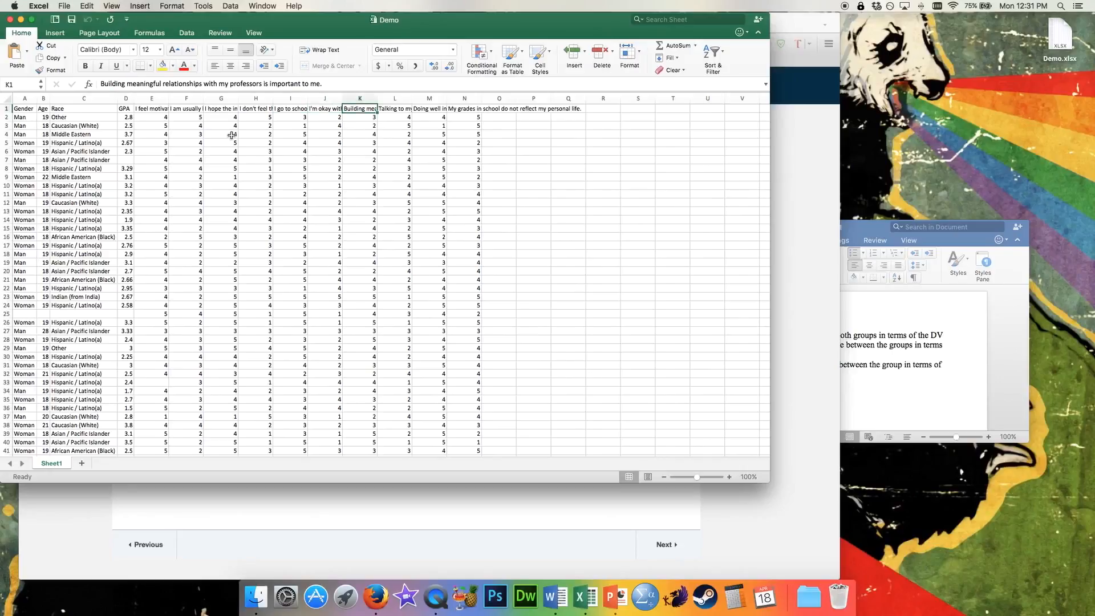
key("Right")
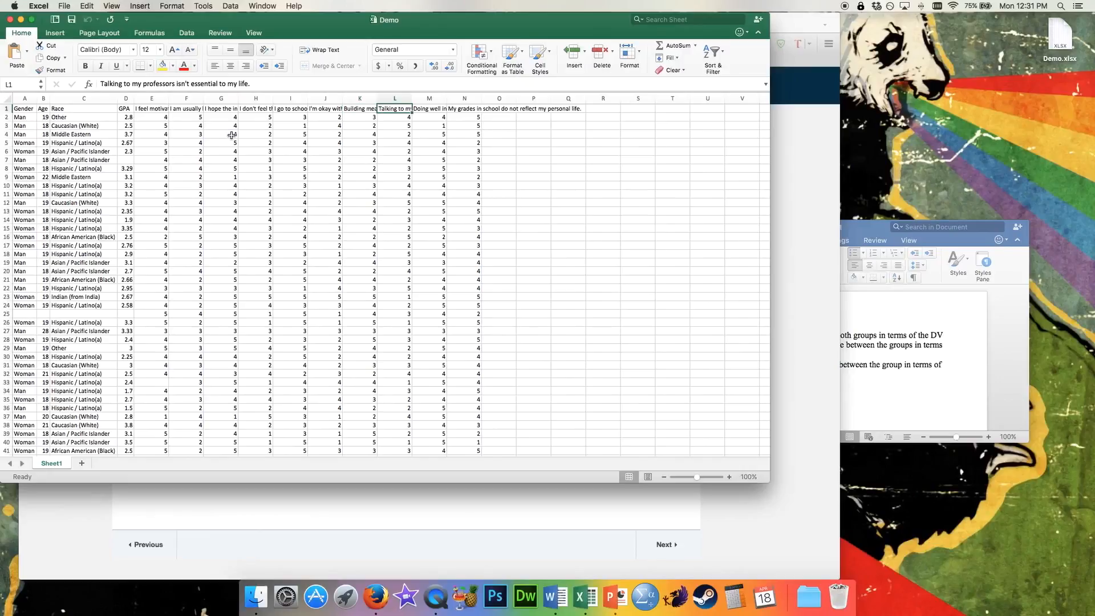
key("Right")
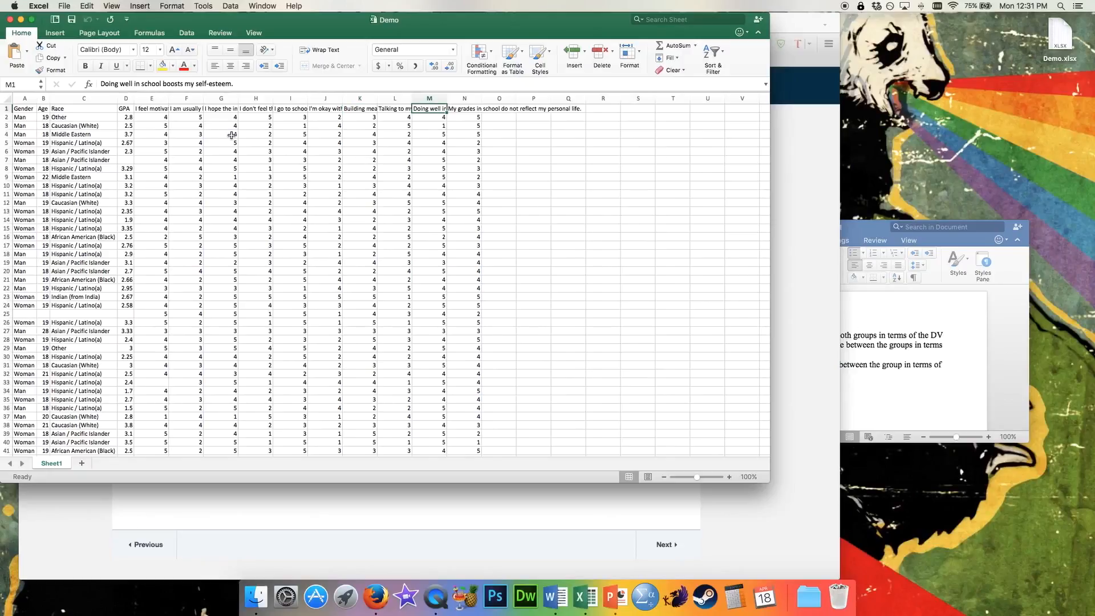
key("Right")
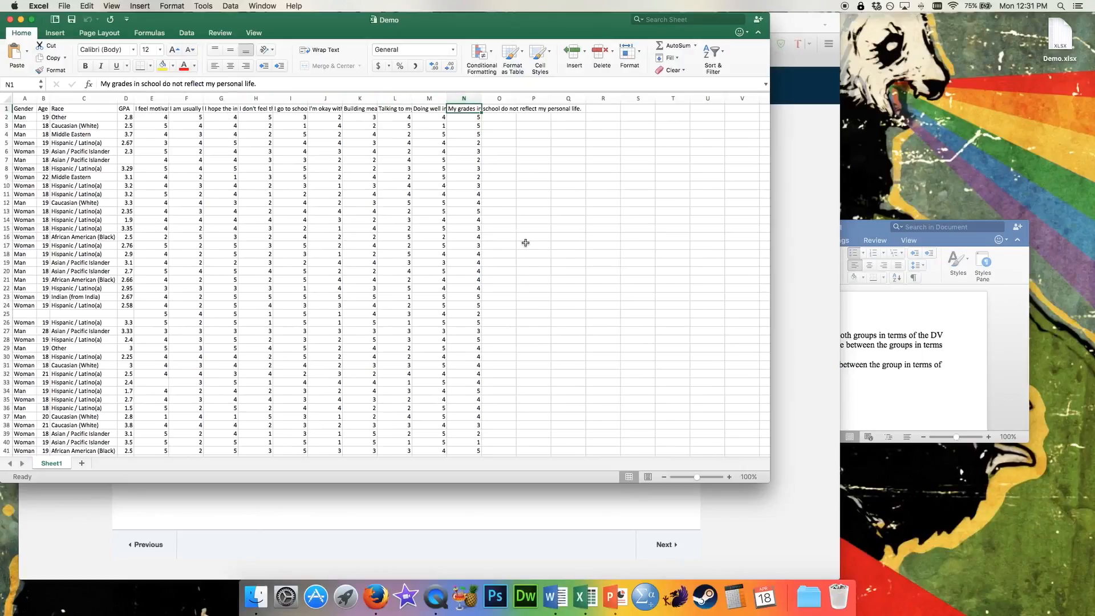
- Look over the survey responses and highlight the negatively worded item columns F, H, J, L and N
left_click(350, 165)
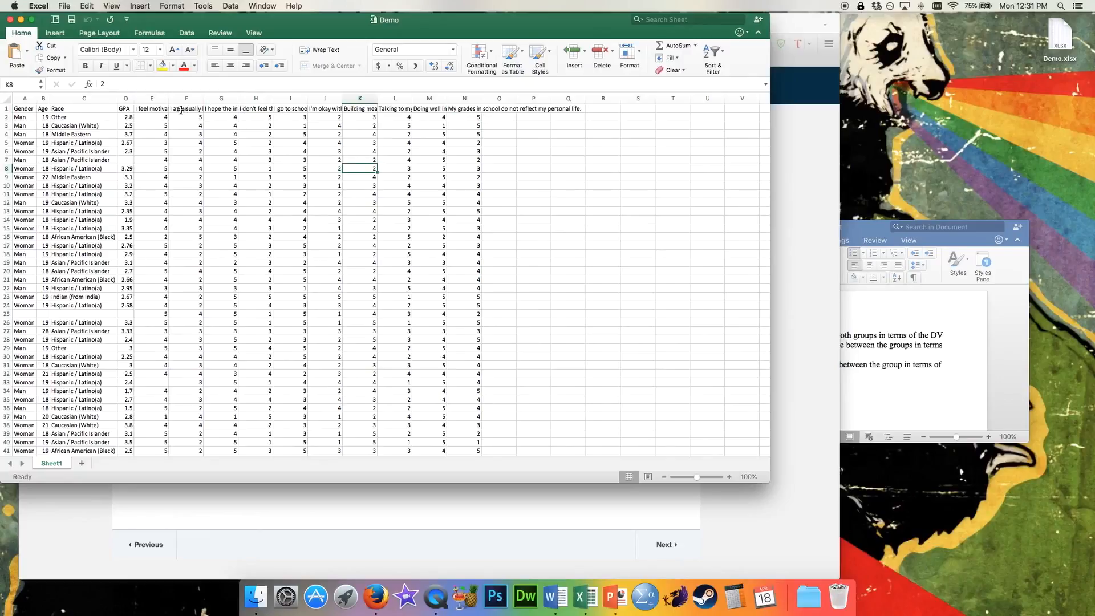
left_click_drag(182, 117, 340, 318)
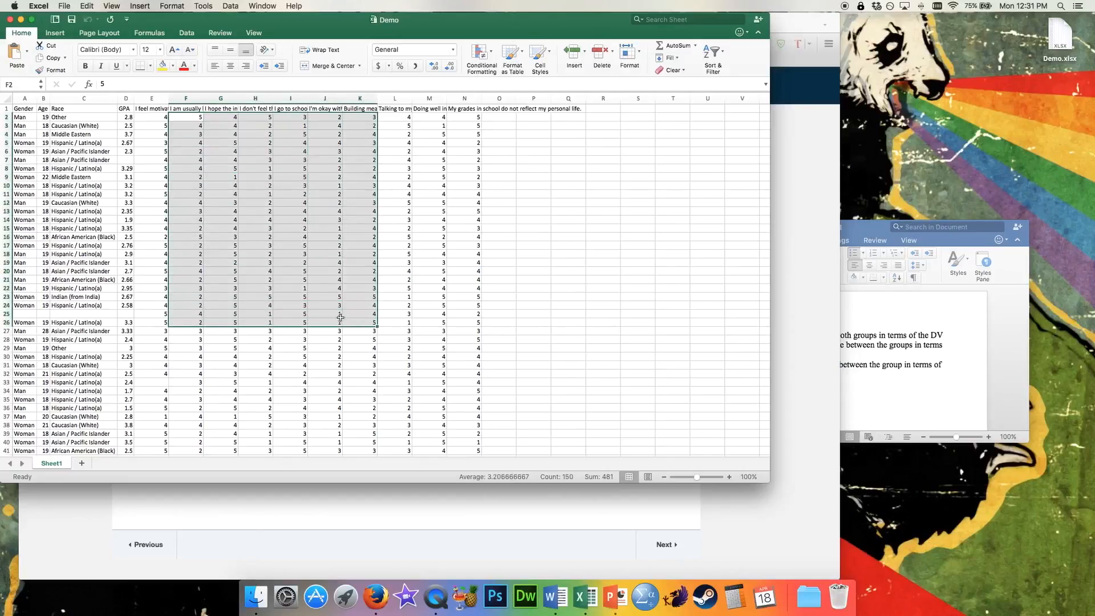
left_click(185, 117)
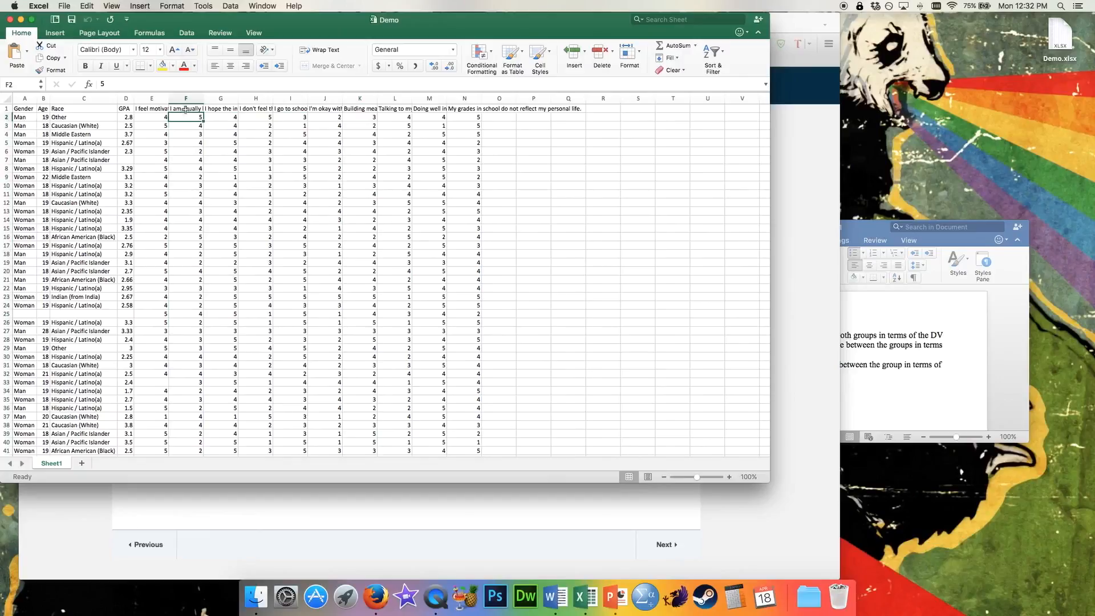
left_click(185, 98)
left_click(256, 98, "super")
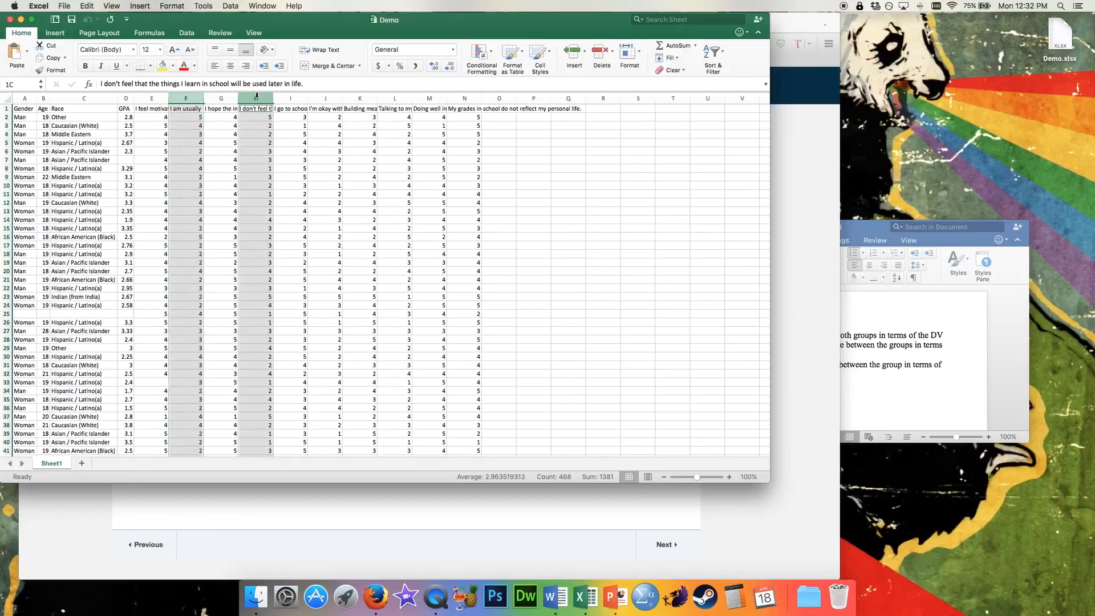
left_click(325, 98, "super")
left_click(394, 98, "super")
left_click(464, 99, "super")
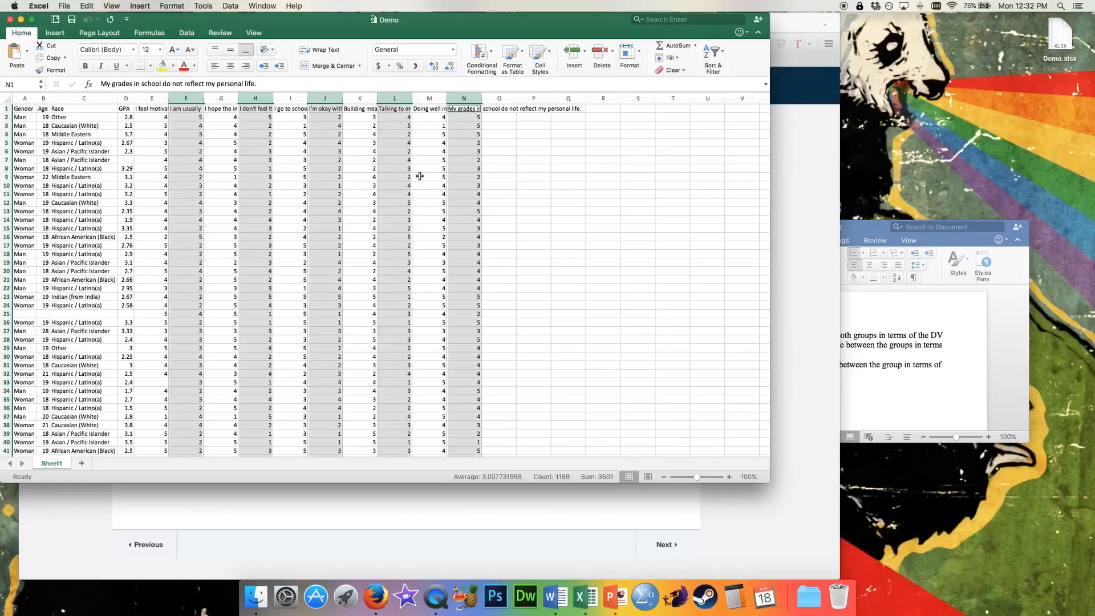
- Add the prefix "R: " to the header "I am usually bored in school." in F1
left_click(181, 130)
double_click(174, 109)
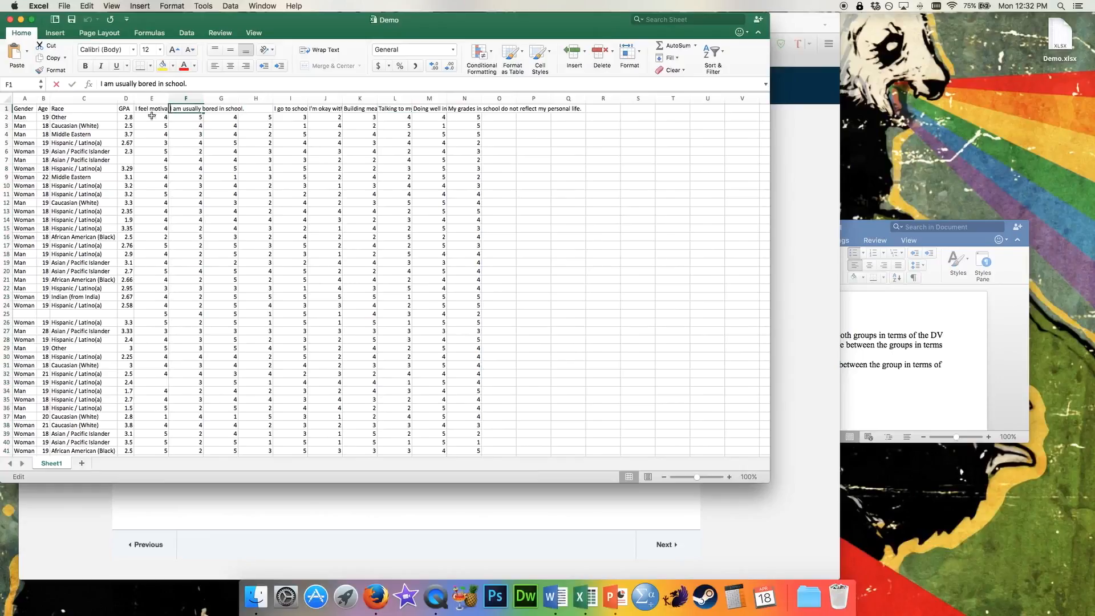
left_click(99, 83)
type("R:")
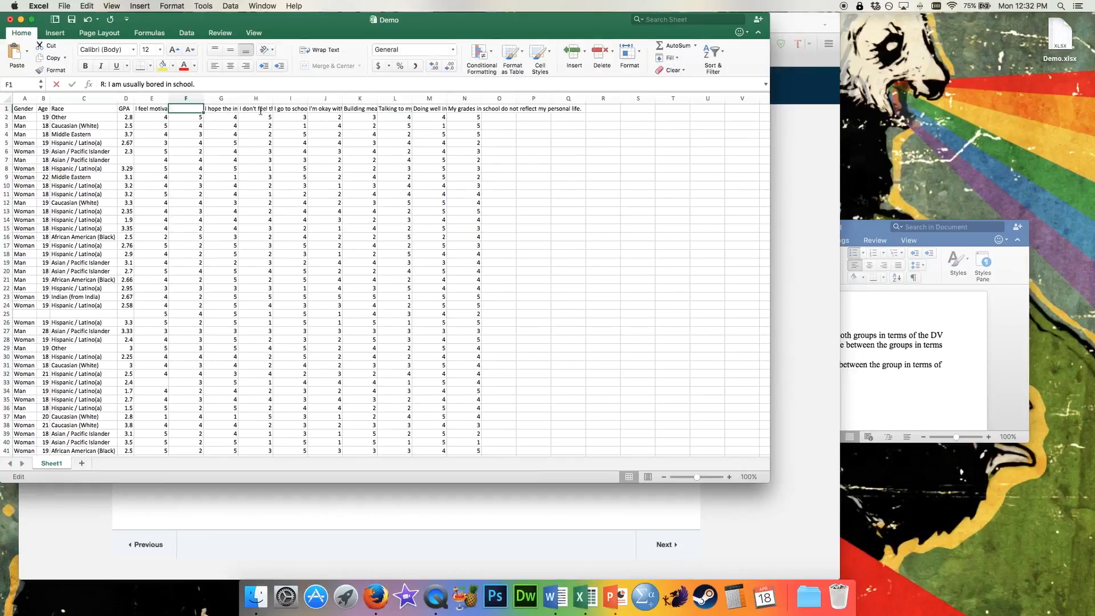
key("Escape")
left_click(103, 84)
type("R:")
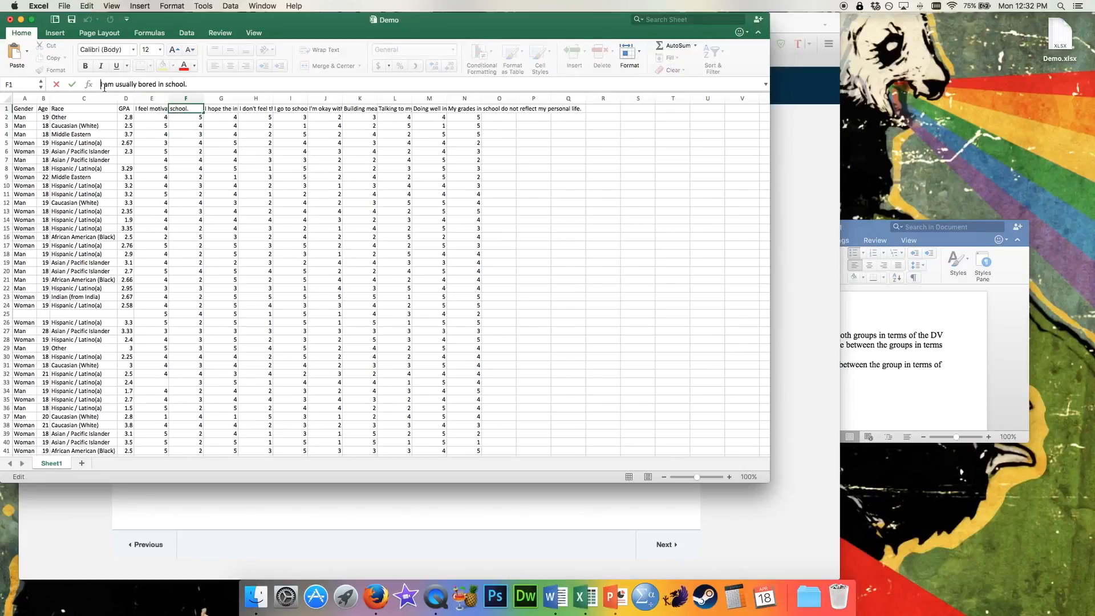
key("Return")
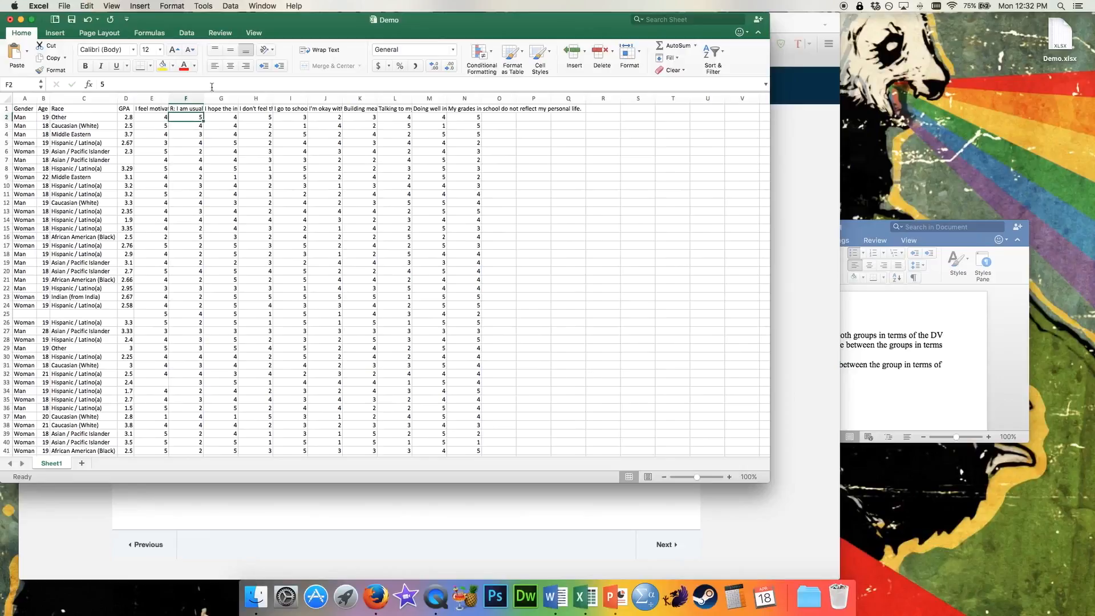
- Add the prefix "R: " to the survey statement headers in H1 and J1
left_click(252, 109)
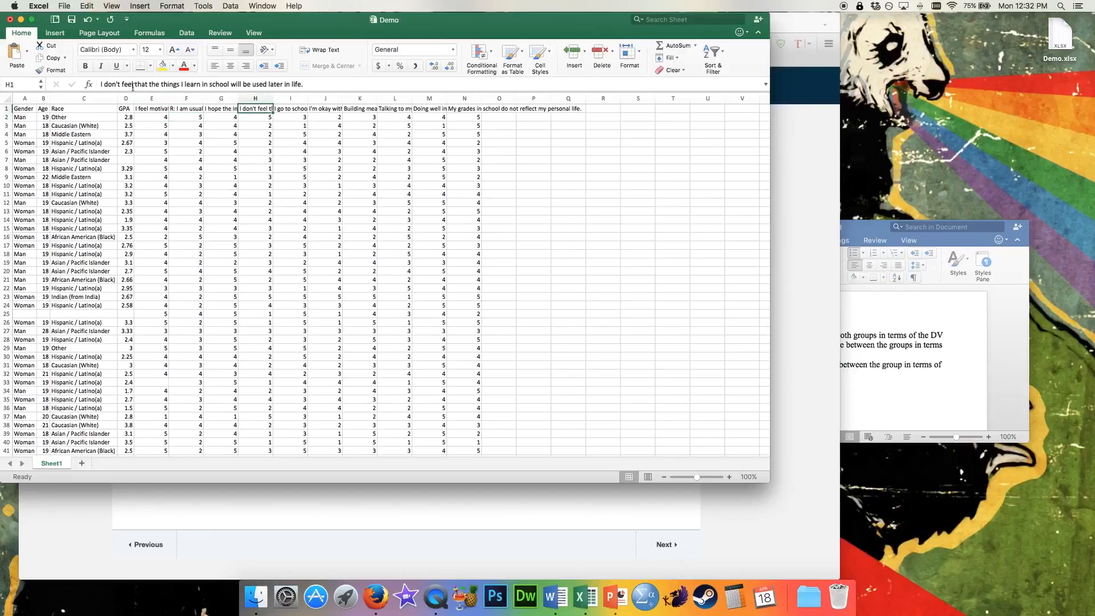
left_click(98, 85)
type("R:")
key("Return")
left_click(322, 108)
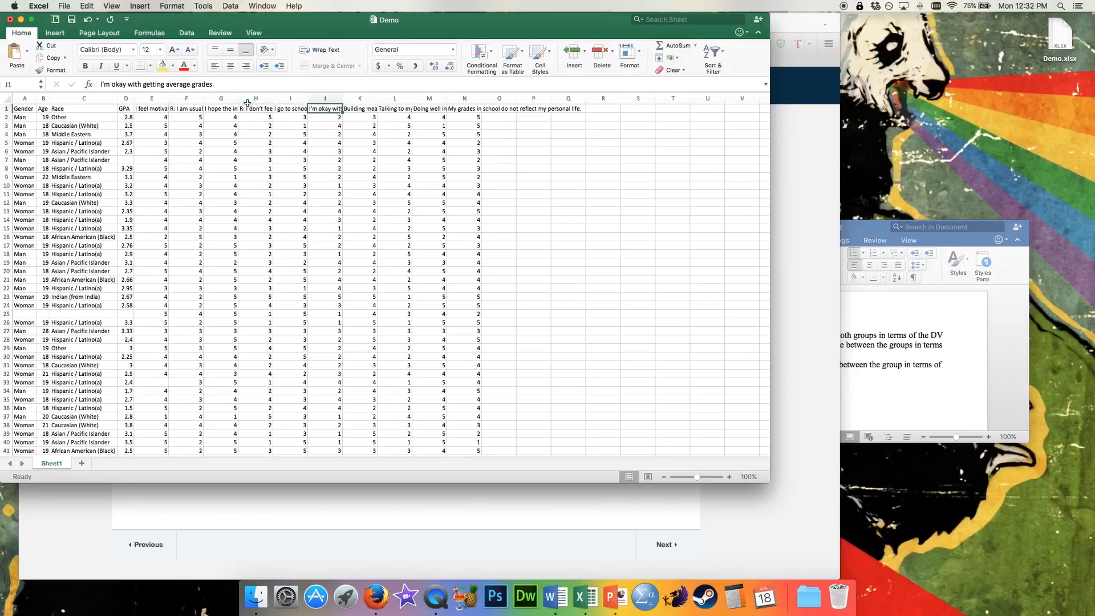
left_click(98, 84)
type("R:")
key("Return")
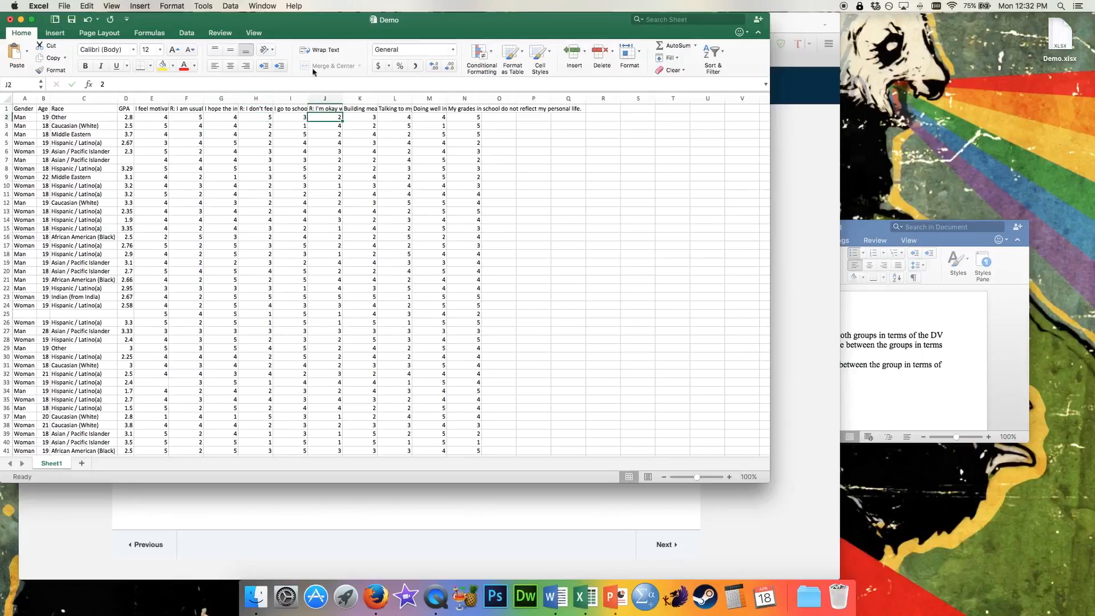
- Add the prefix "R: " to the survey statement headers in L1 and N1
left_click(395, 109)
left_click(100, 84)
type("R:")
key("Return")
left_click(459, 109)
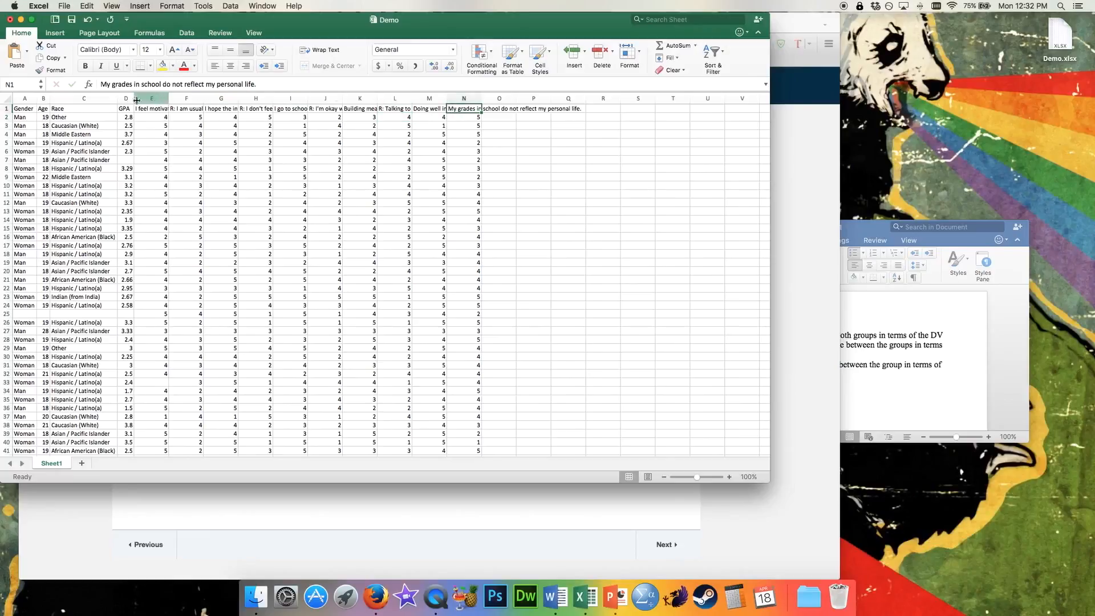
left_click(101, 84)
type("R:")
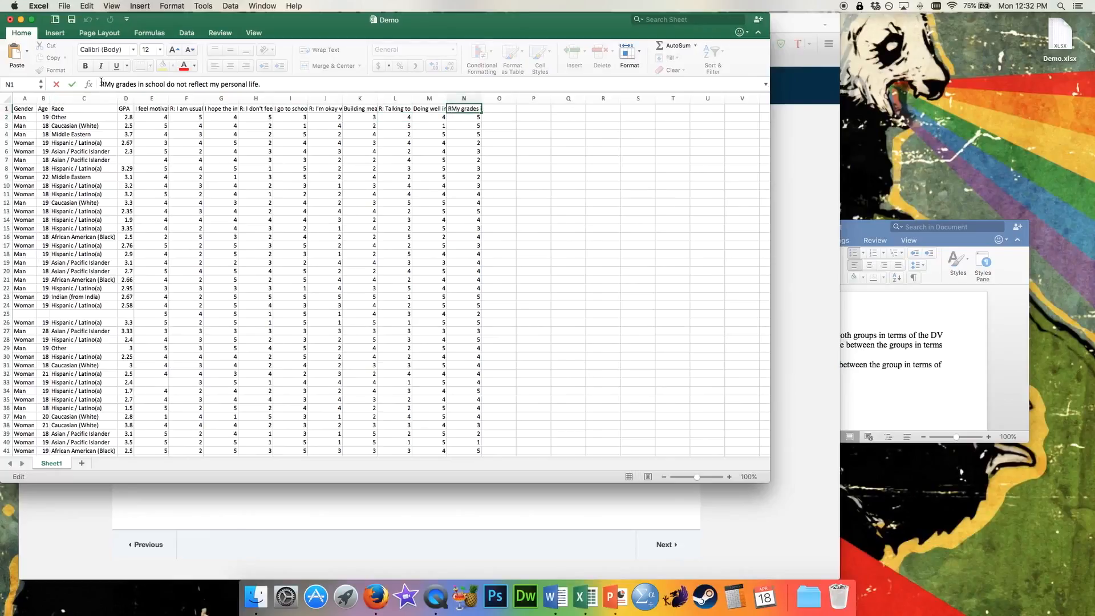
key("Return")
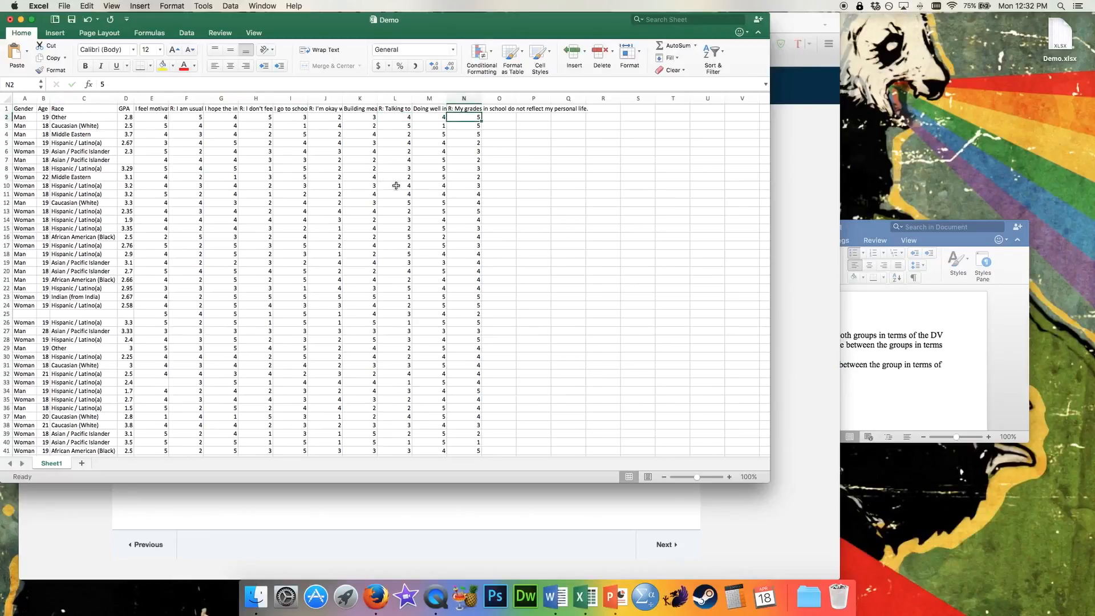
- Save the workbook to the Desktop as Demo in Excel Workbook (.xlsx) format, replacing the existing file
left_click(65, 6)
left_click(87, 89)
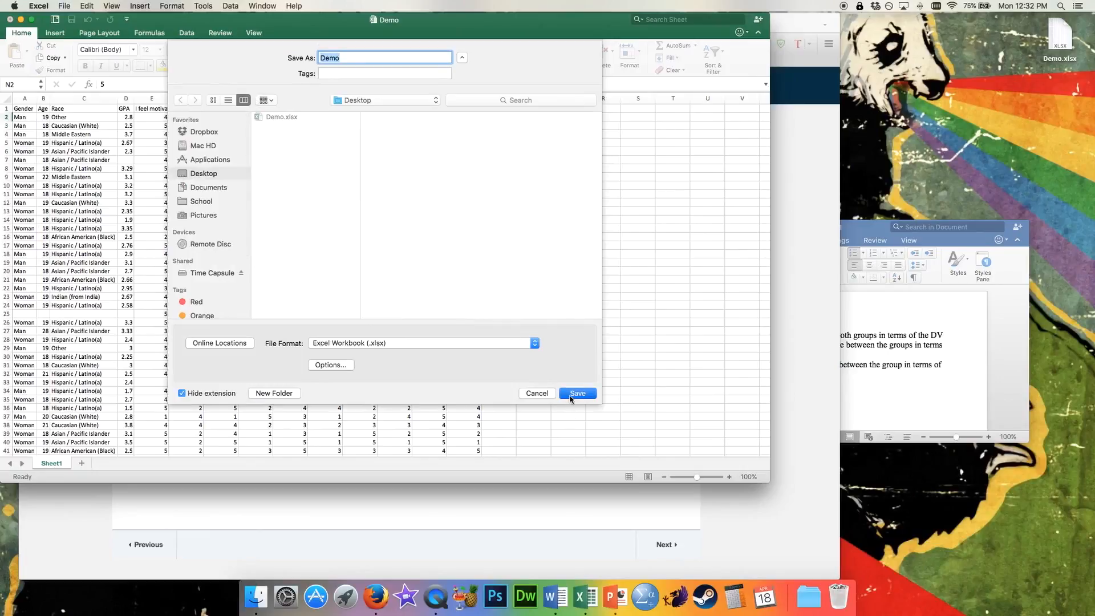
left_click(577, 393)
left_click(463, 105)
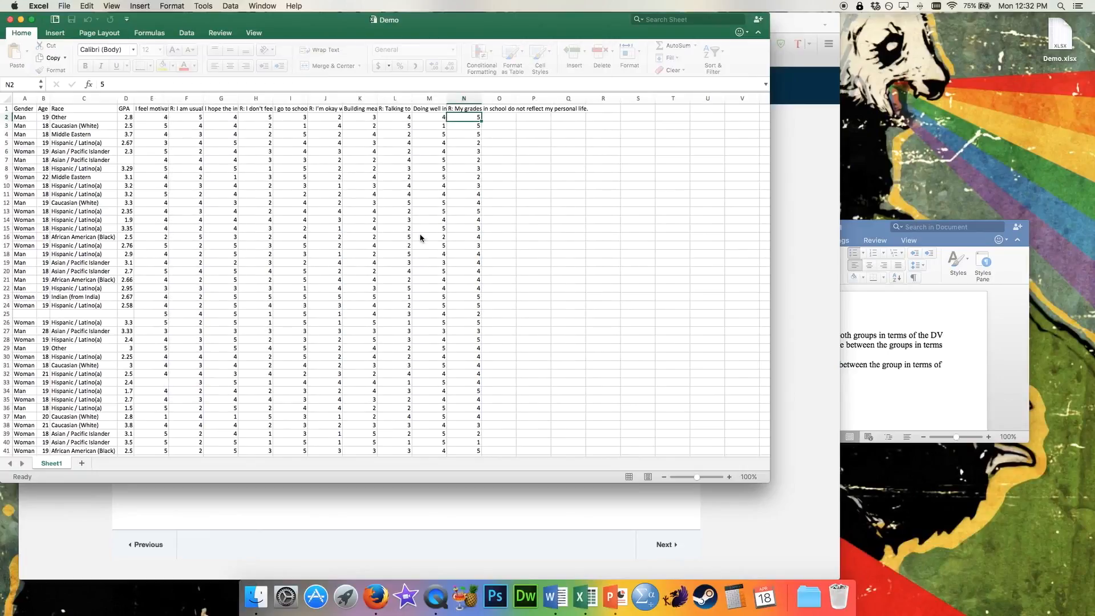
left_click(420, 237)
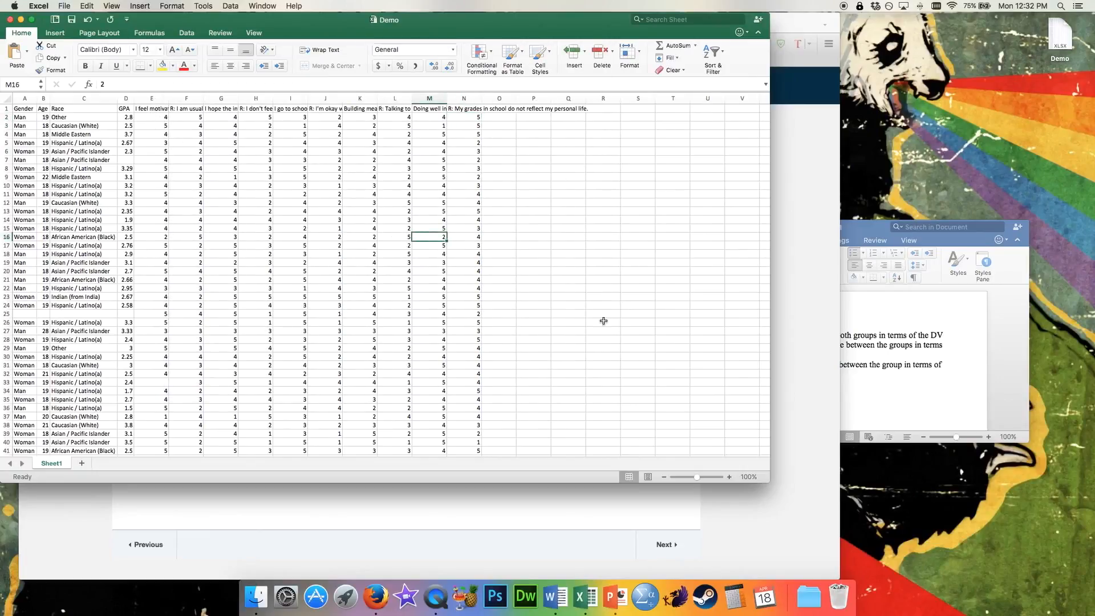
- Switch to Firefox and bring up the My StatCrunch page
left_click(826, 238)
left_click(282, 25)
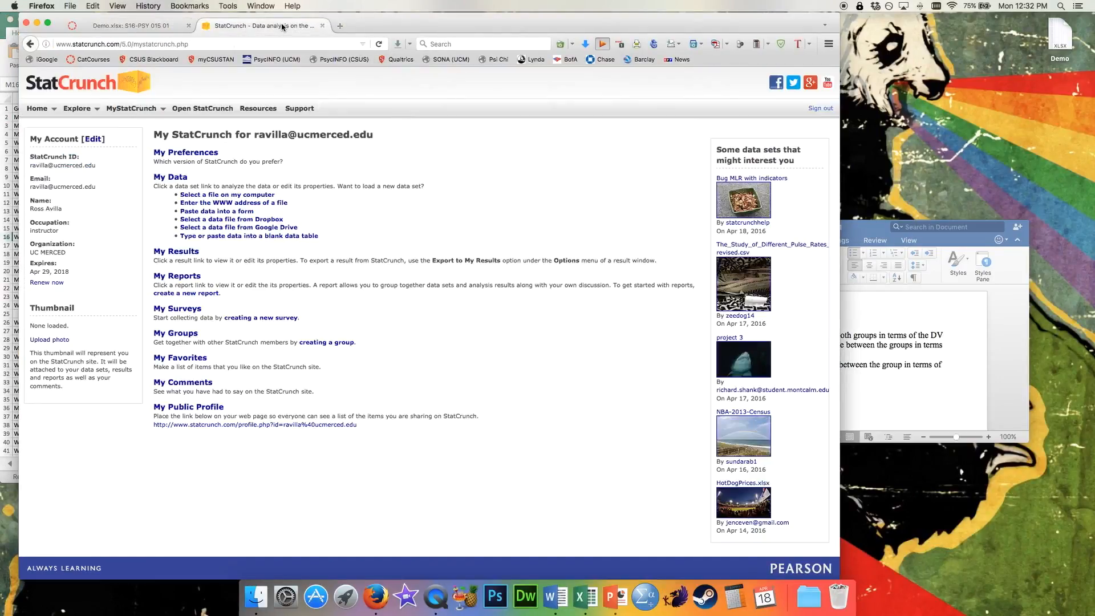
- Load the Demo workbook from the Desktop as a new data set, sharing it with everyone
left_click(231, 195)
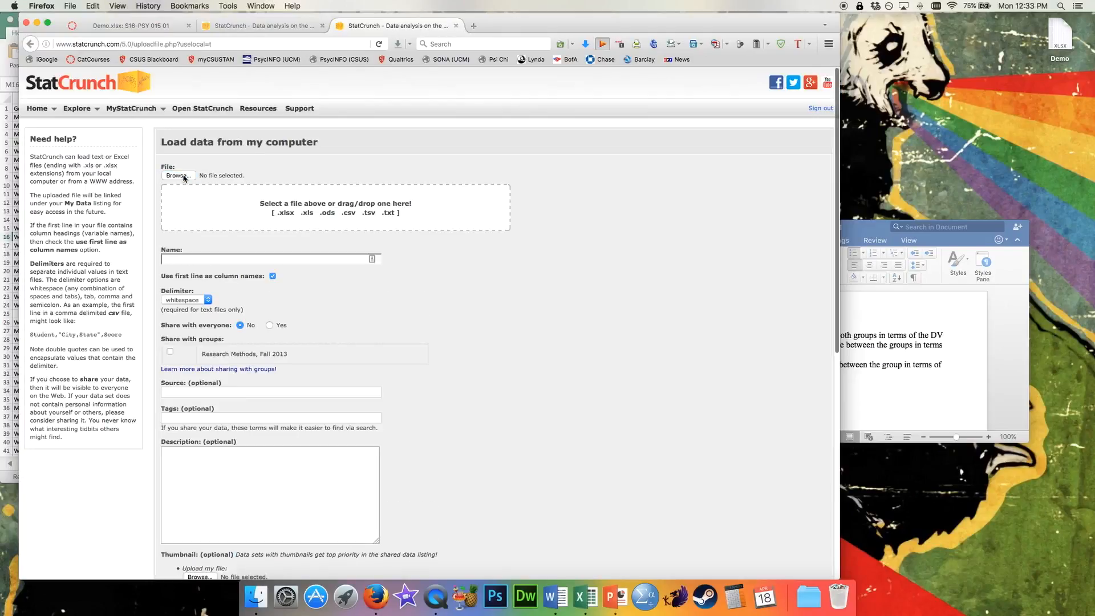
left_click(184, 177)
left_click(459, 119)
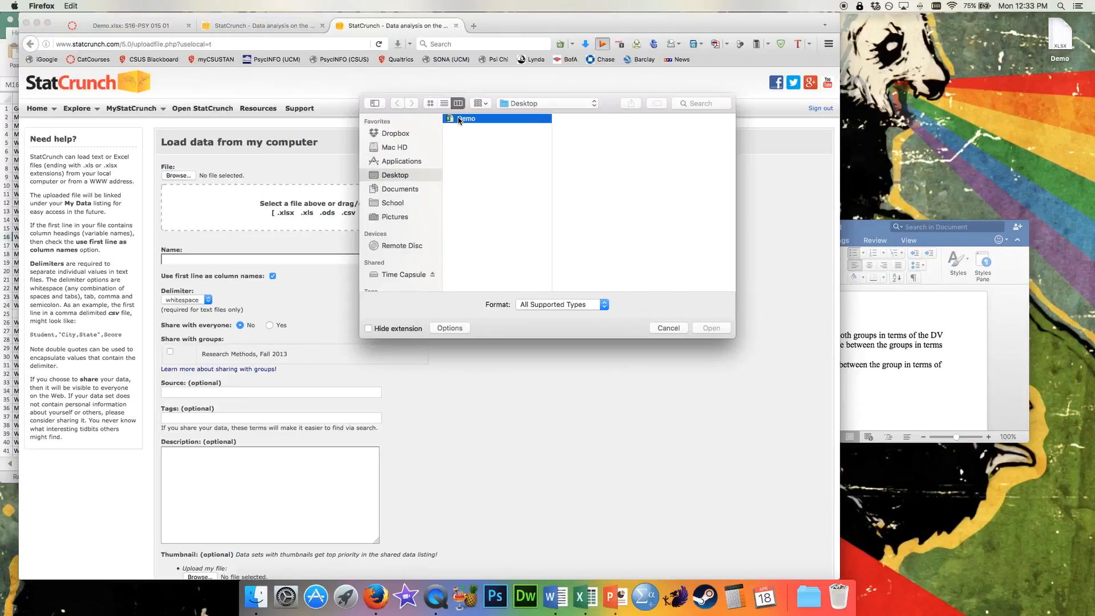
double_click(459, 119)
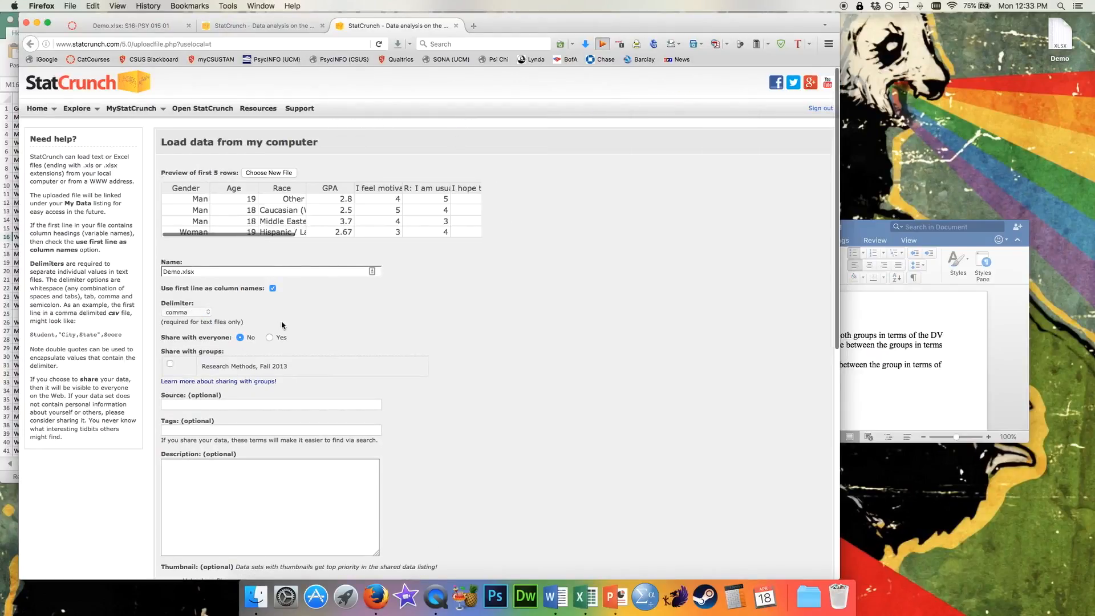
left_click(269, 337)
scroll(354, 303, "down", 10)
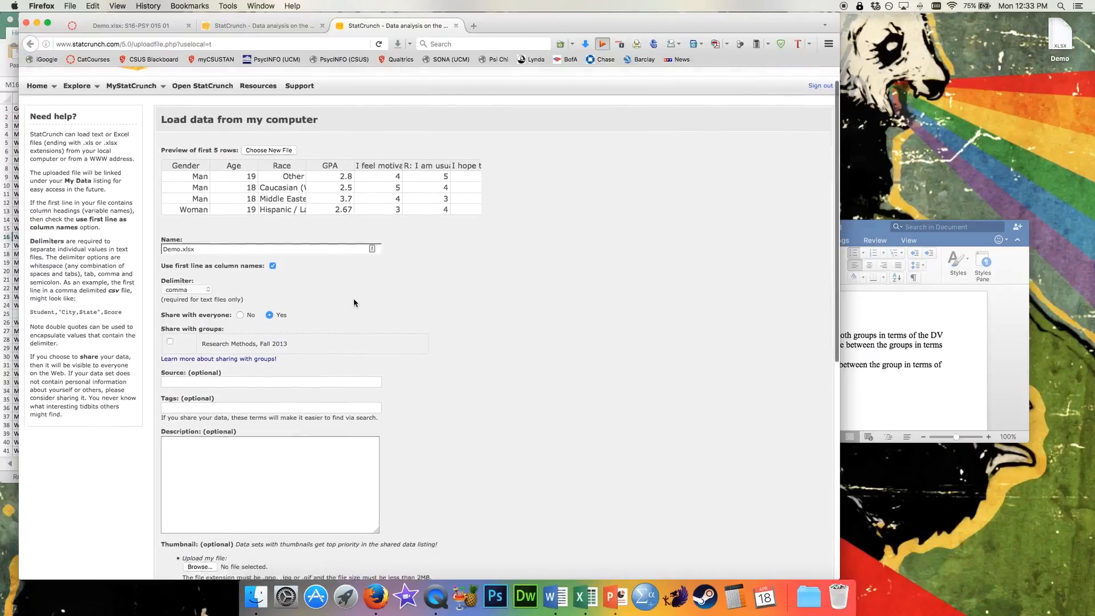
left_click(182, 484)
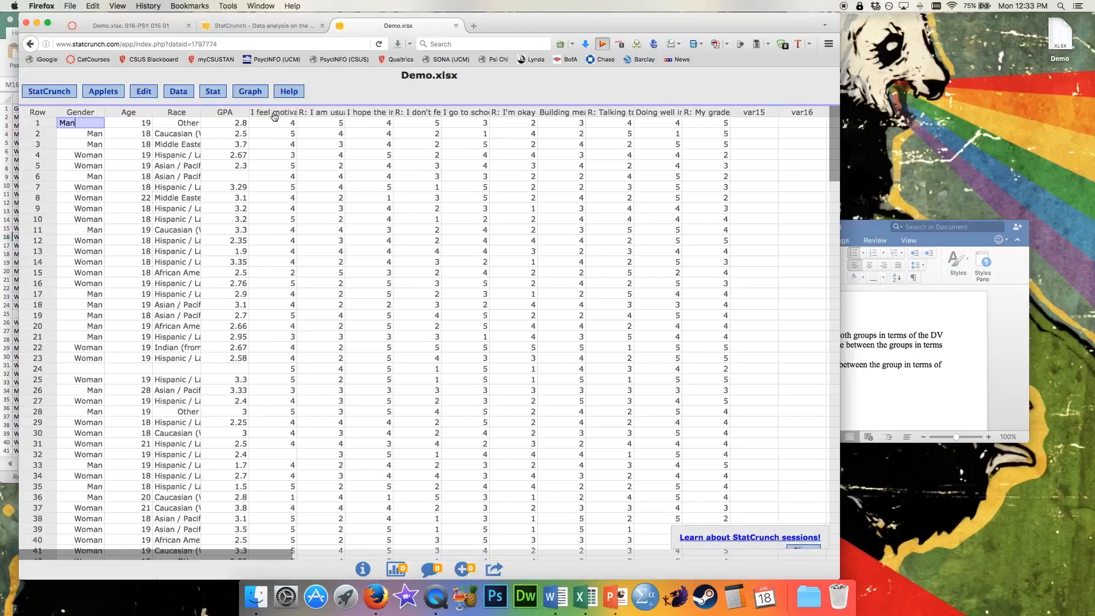
- Look over the ten survey statement columns and dismiss the StatCrunch sessions notice
left_click_drag(274, 116, 713, 112)
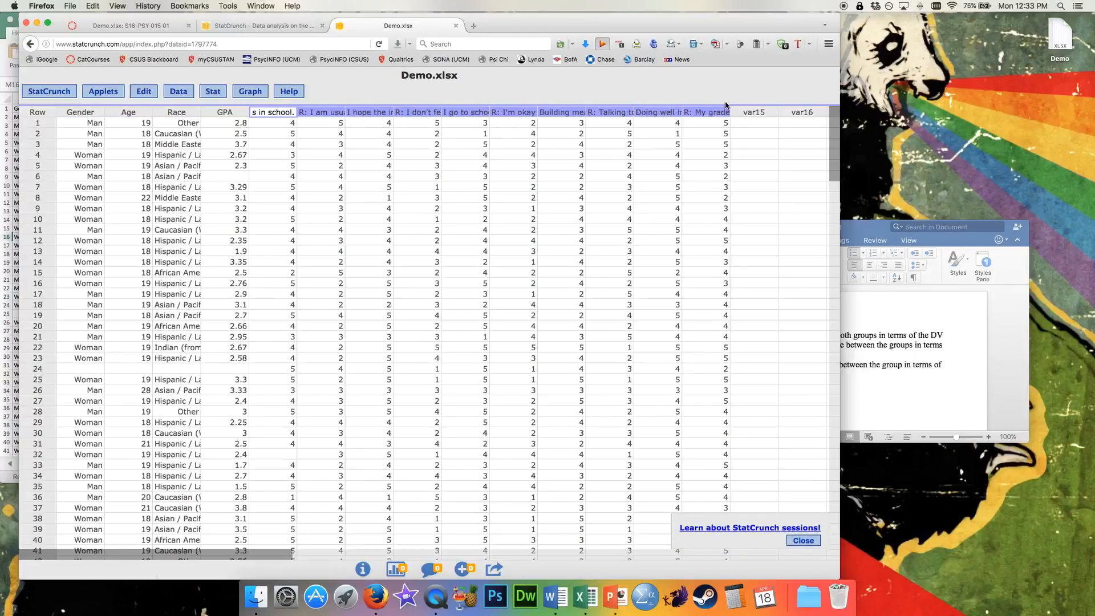
left_click(707, 135)
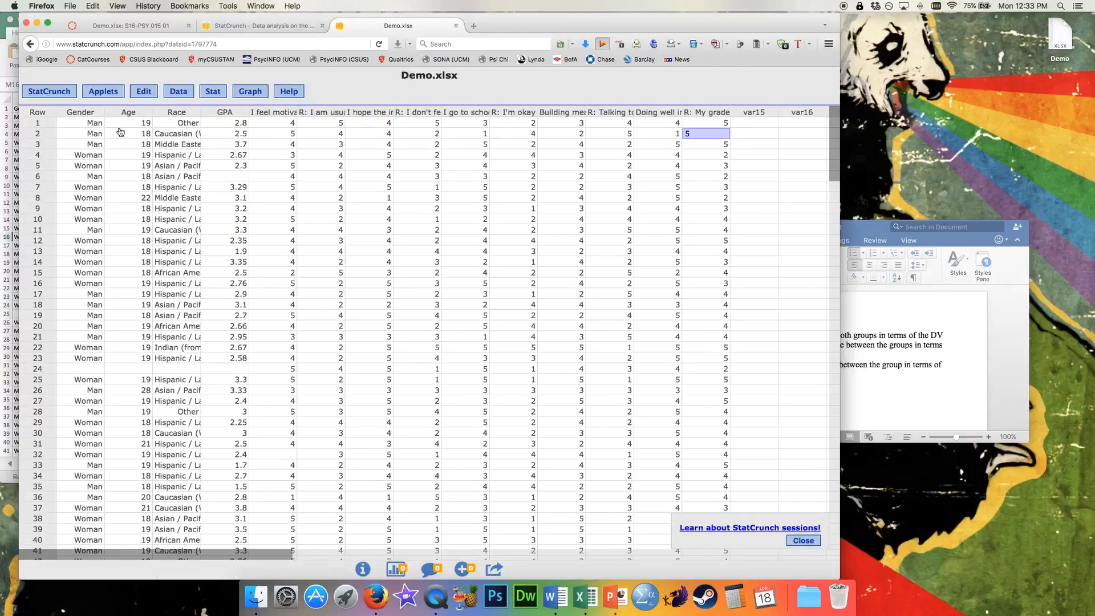
left_click(595, 131)
left_click(804, 541)
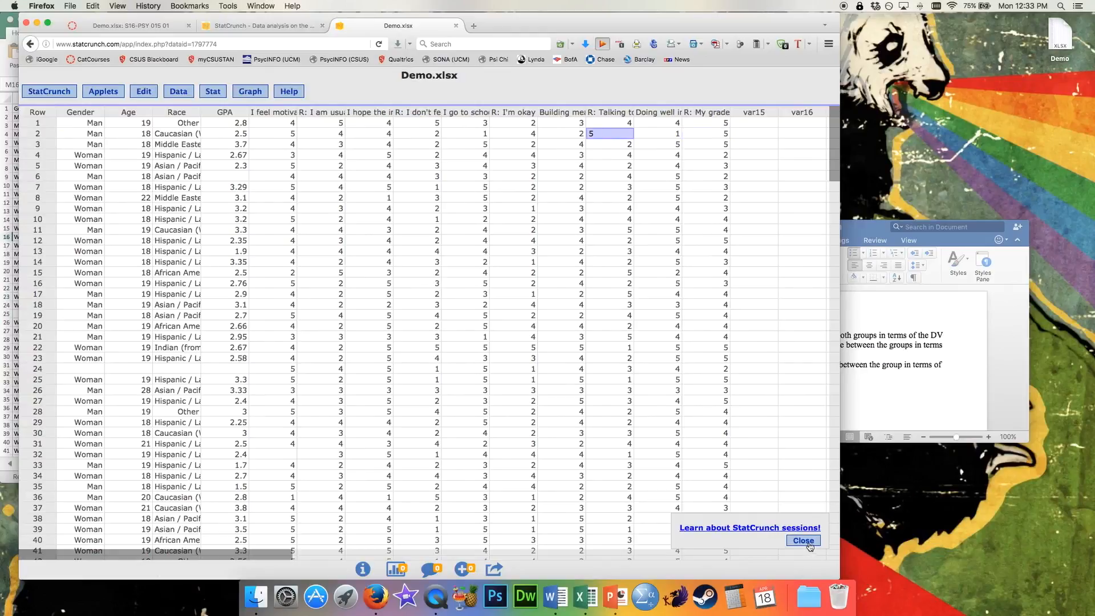
left_click(334, 124)
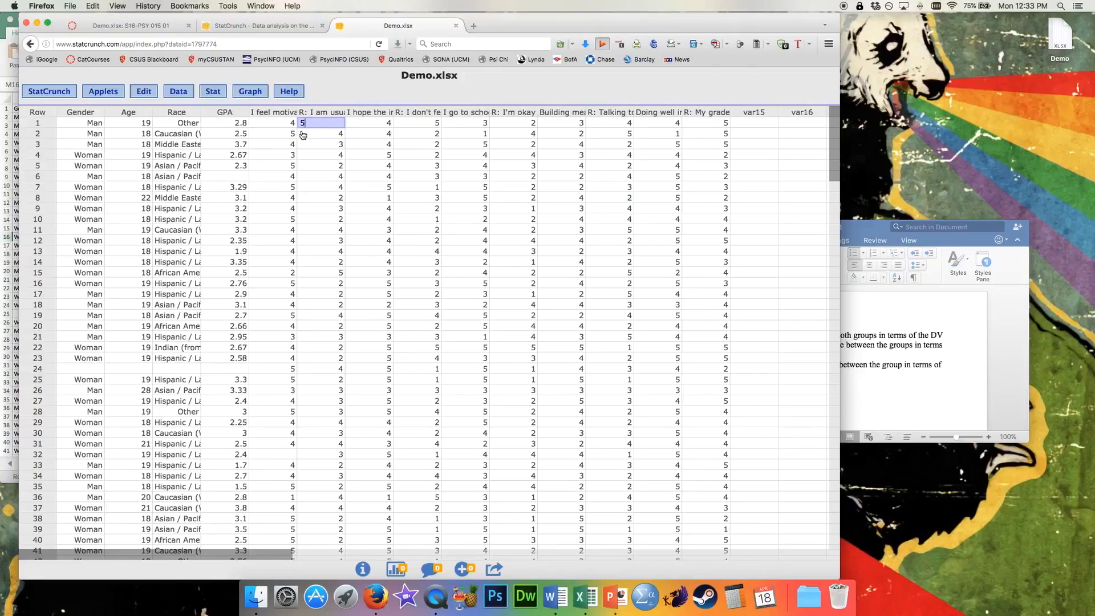
left_click(348, 94)
- Build a computed expression that reverse-codes the bored-in-school item: "R: I am usually bored in school."*(-1)+6
left_click(184, 95)
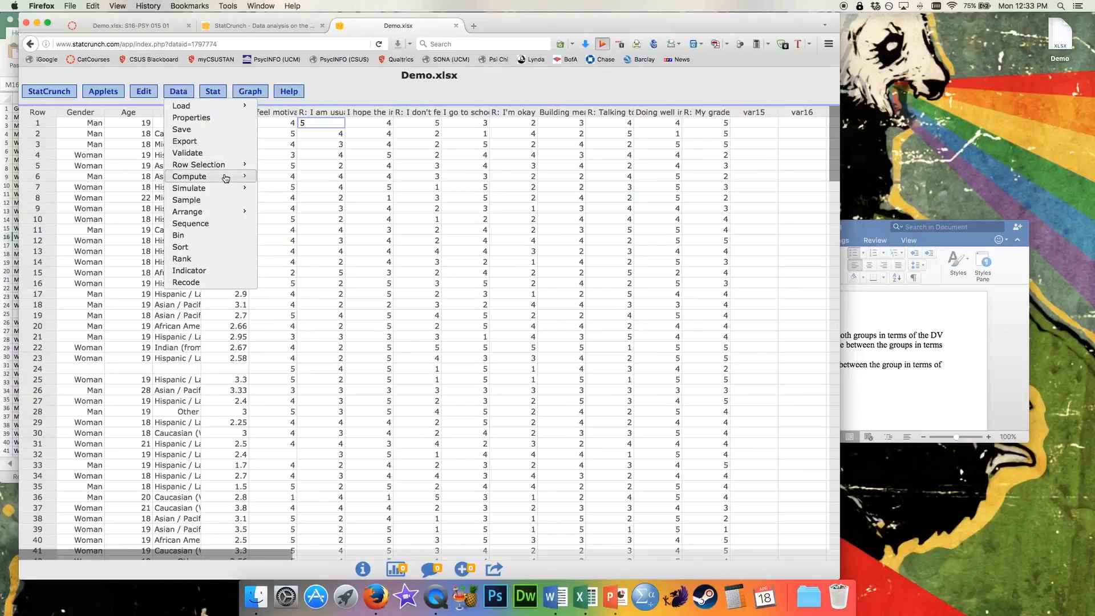
mouse_move(228, 176)
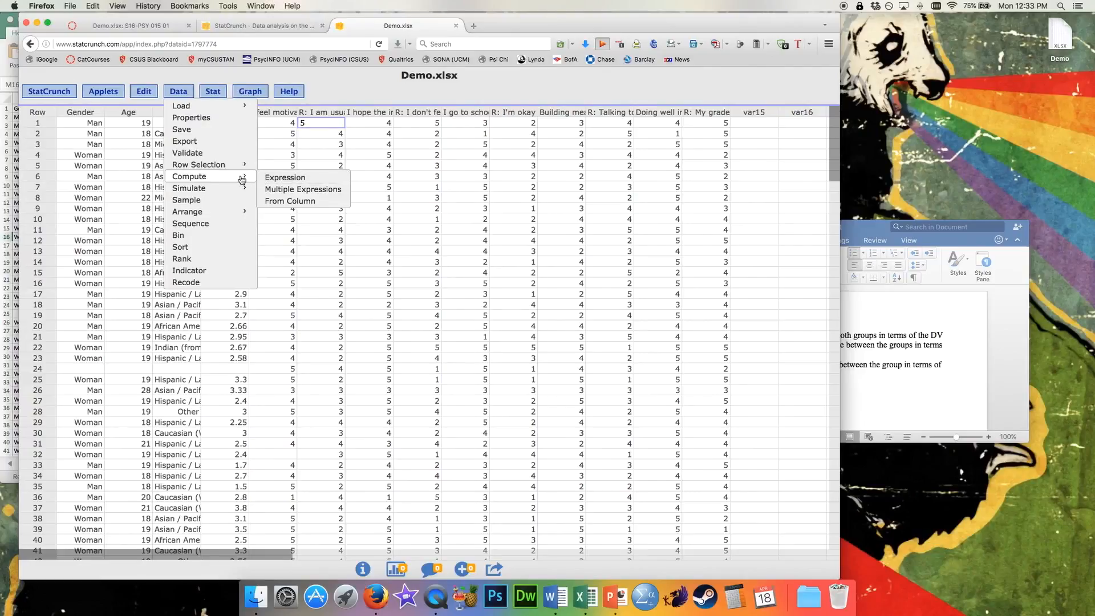
left_click(319, 182)
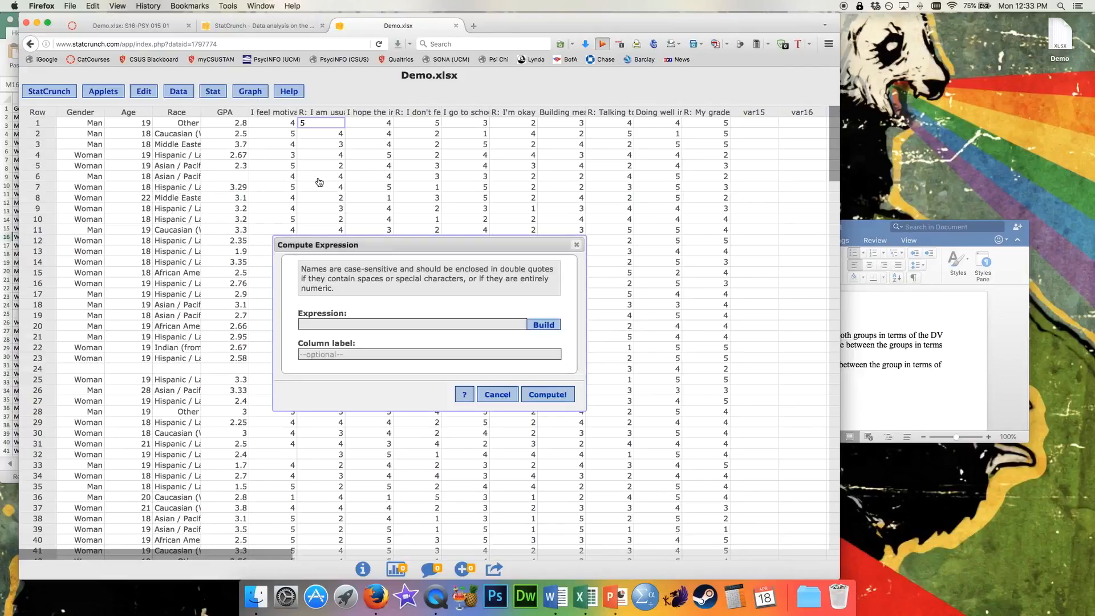
left_click(543, 325)
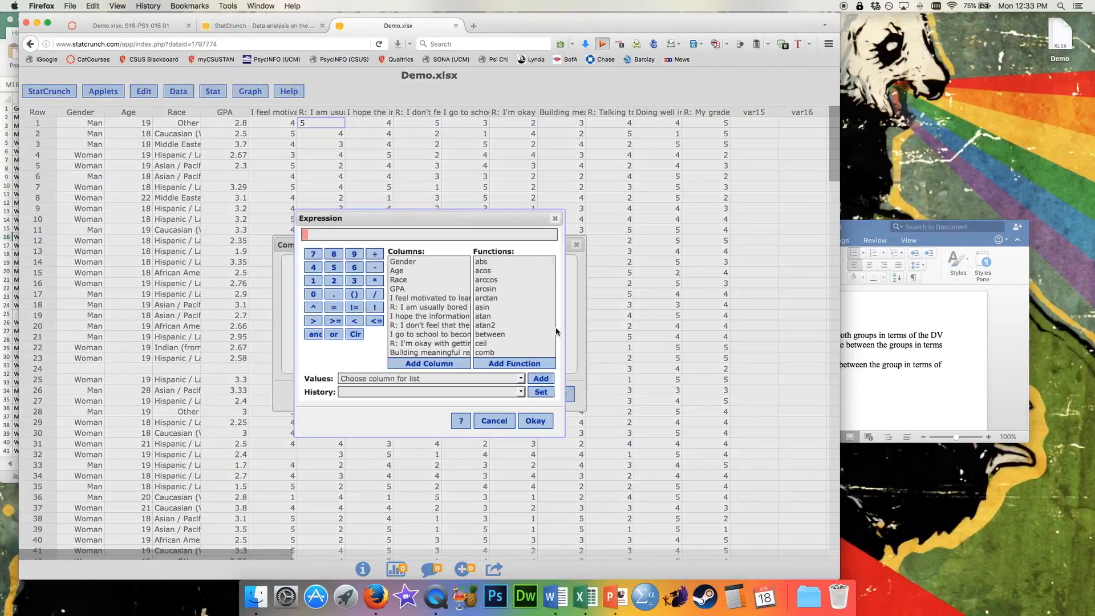
left_click(427, 308)
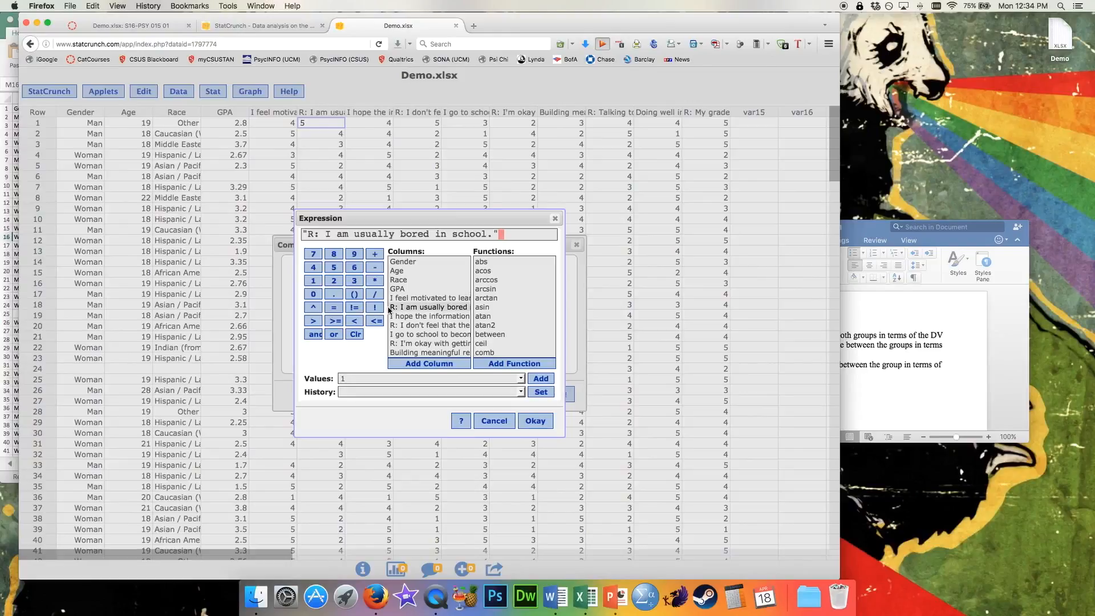
left_click(375, 280)
left_click(355, 294)
type("-1")
key("Right")
left_click(375, 254)
left_click(354, 266)
- Switch to Word and write the recoding example below the bullets: "1 (out of 5)", "-1+6 = 5", and a line starting with 5
left_click_drag(487, 220, 292, 145)
left_click(851, 387)
left_click(875, 377)
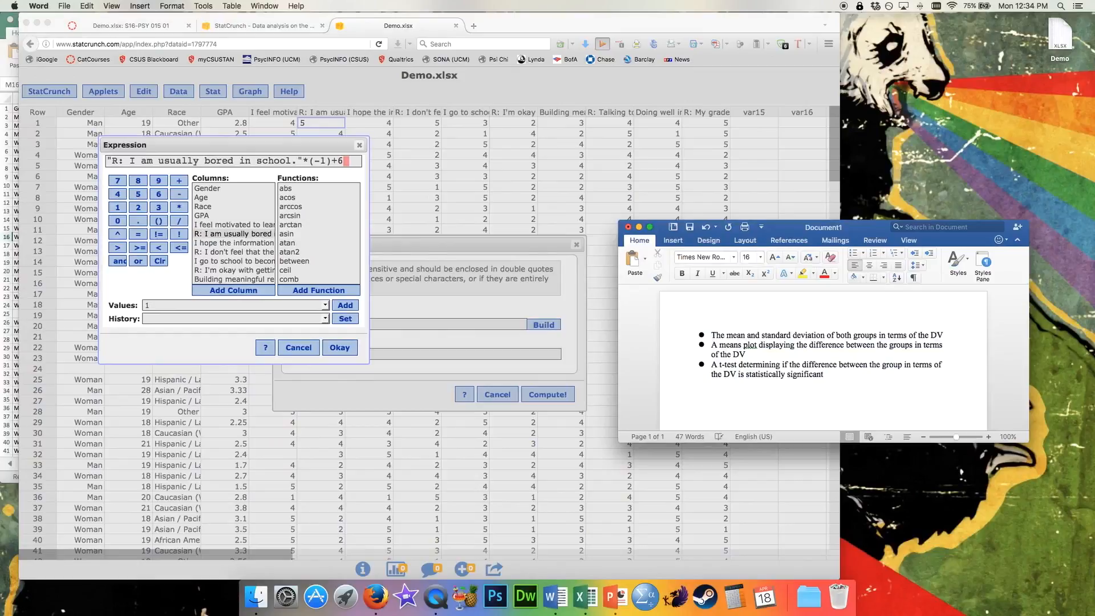
type("1 (out of 5)  -1")
type("+6 = 5")
key("Return")
type("5")
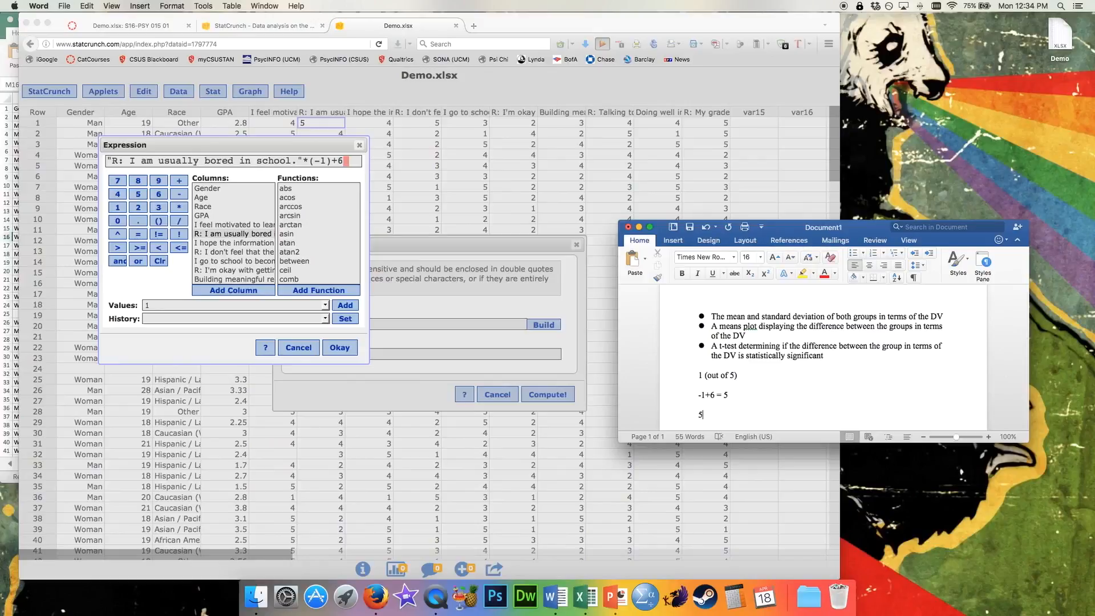
type("...")
- Return to StatCrunch, accept the expression and compute it as a new column labelled "I am usually bored in school."
left_click(328, 148)
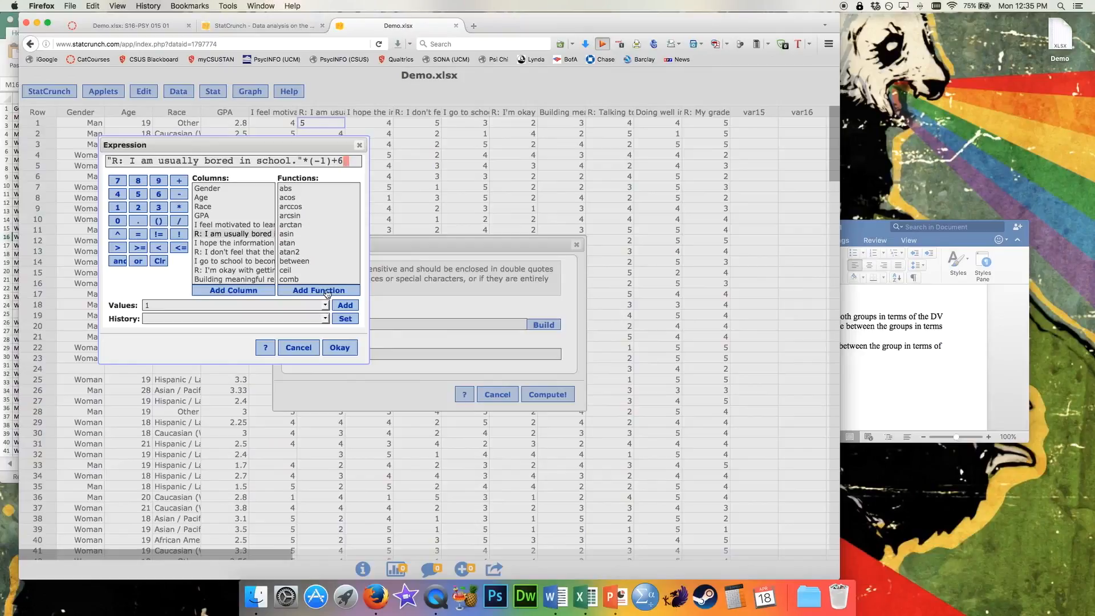
left_click(332, 349)
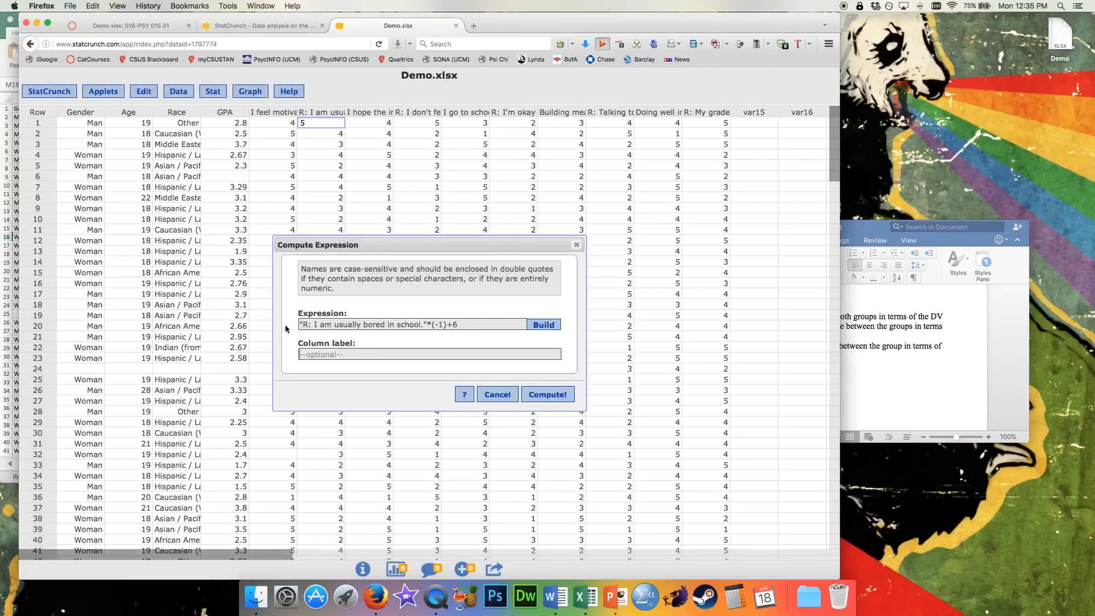
left_click_drag(315, 324, 429, 327)
key("super+c")
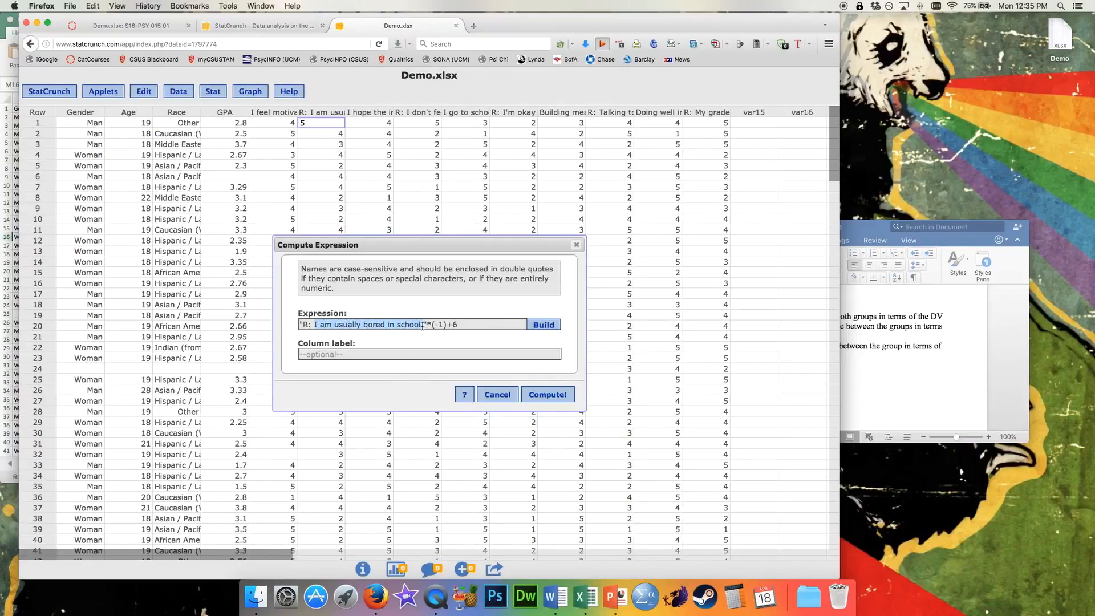
left_click(355, 354)
key("super+v")
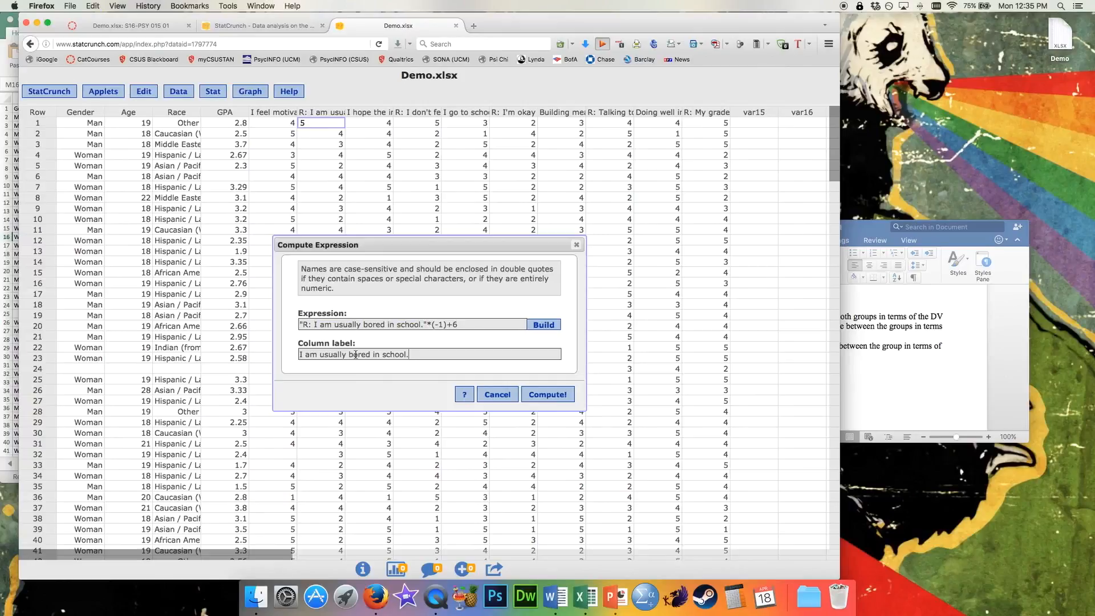
left_click(545, 394)
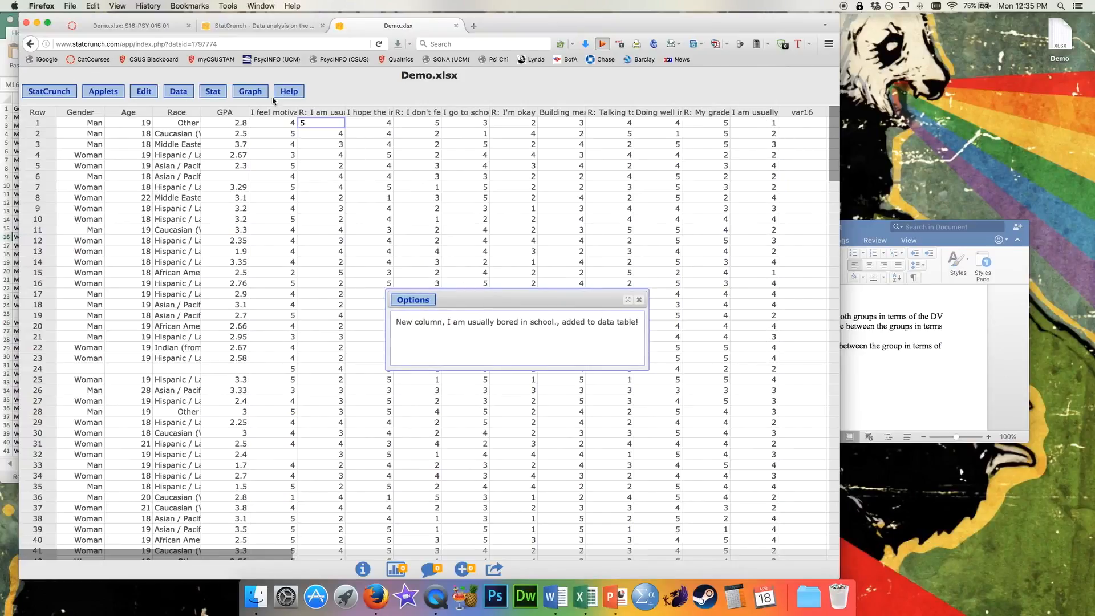
- Start another computed expression from the previous formula, copy its *(-1)+6 part and open it in the expression builder
left_click(175, 92)
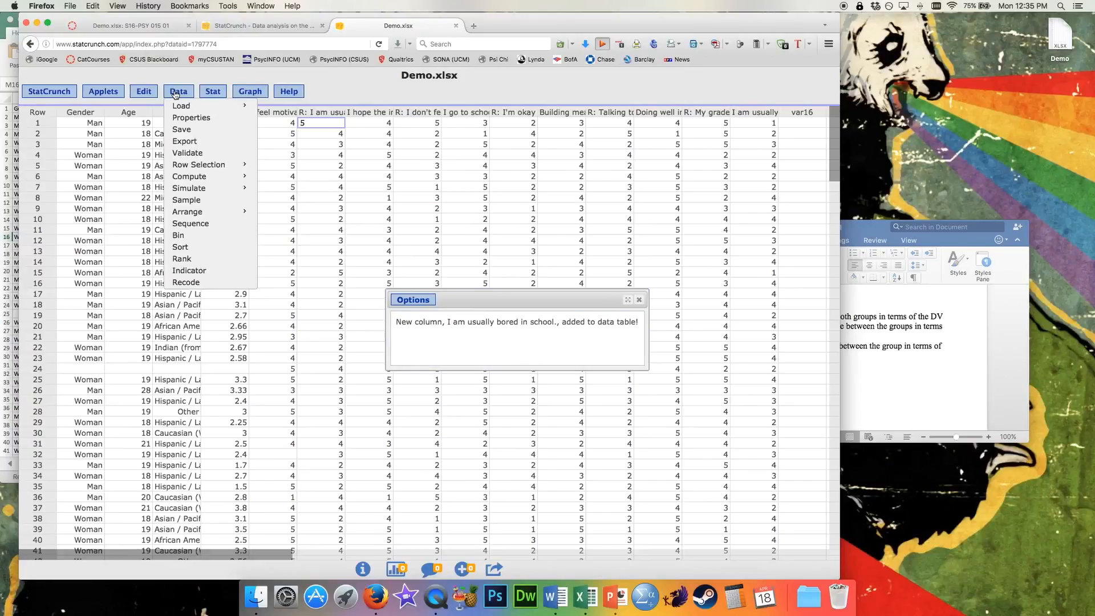
mouse_move(214, 178)
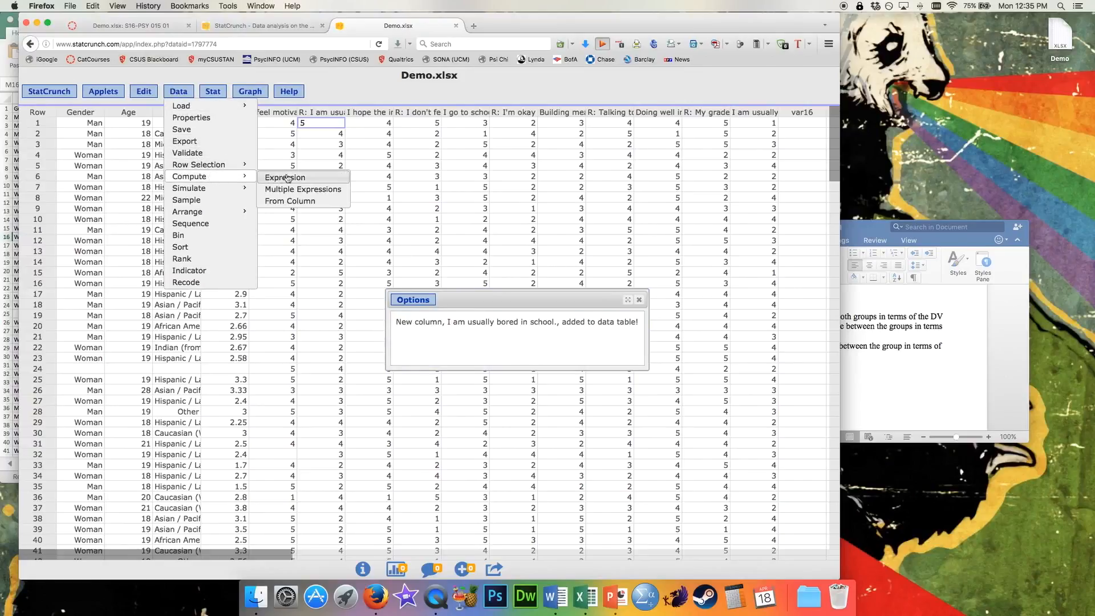
left_click(295, 178)
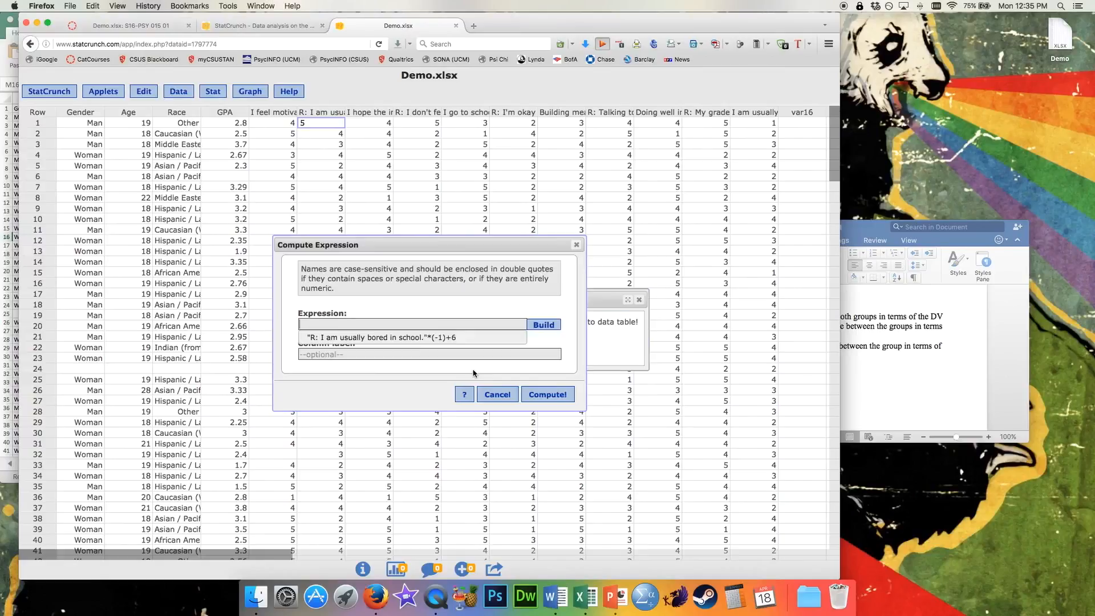
left_click(439, 338)
left_click_drag(427, 322, 465, 325)
key("super+c")
left_click(485, 303)
left_click(544, 324)
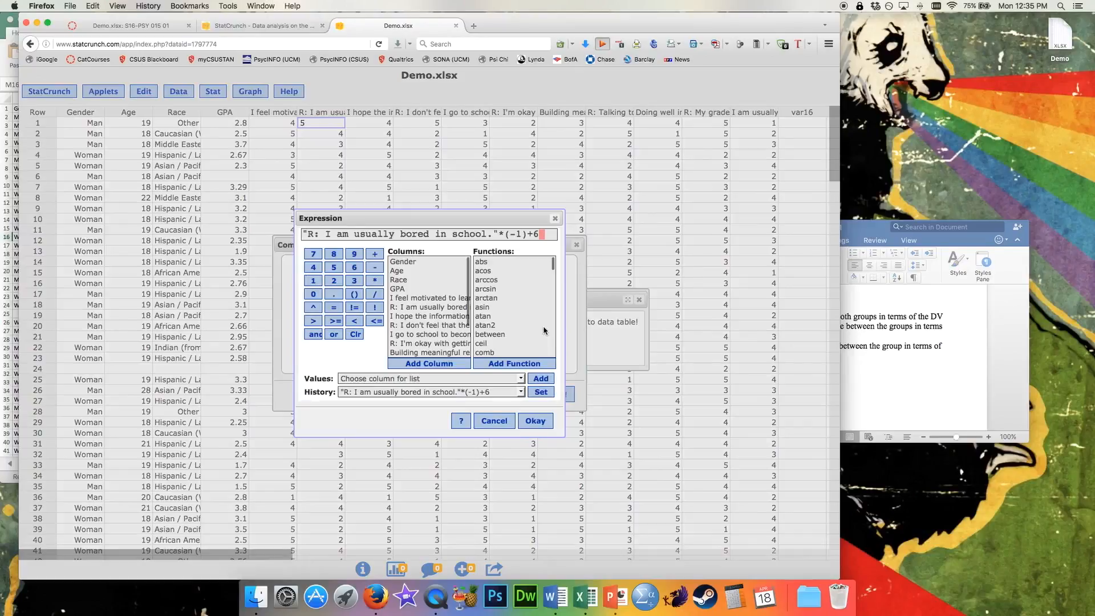
- Erase the bored-in-school formula from the expression builder
key("BackSpace")
key("BackSpace")
key("BackSpace")
key("BackSpace")
key("BackSpace")
key("BackSpace")
key("BackSpace")
key("BackSpace")
key("BackSpace")
key("BackSpace")
key("BackSpace")
key("BackSpace")
key("BackSpace")
key("BackSpace")
key("BackSpace")
key("BackSpace")
key("BackSpace")
key("BackSpace")
key("BackSpace")
key("BackSpace")
key("BackSpace")
key("BackSpace")
key("BackSpace")
key("BackSpace")
key("BackSpace")
key("BackSpace")
key("BackSpace")
key("BackSpace")
key("BackSpace")
key("BackSpace")
key("BackSpace")
key("BackSpace")
key("BackSpace")
key("BackSpace")
key("BackSpace")
key("BackSpace")
key("BackSpace")
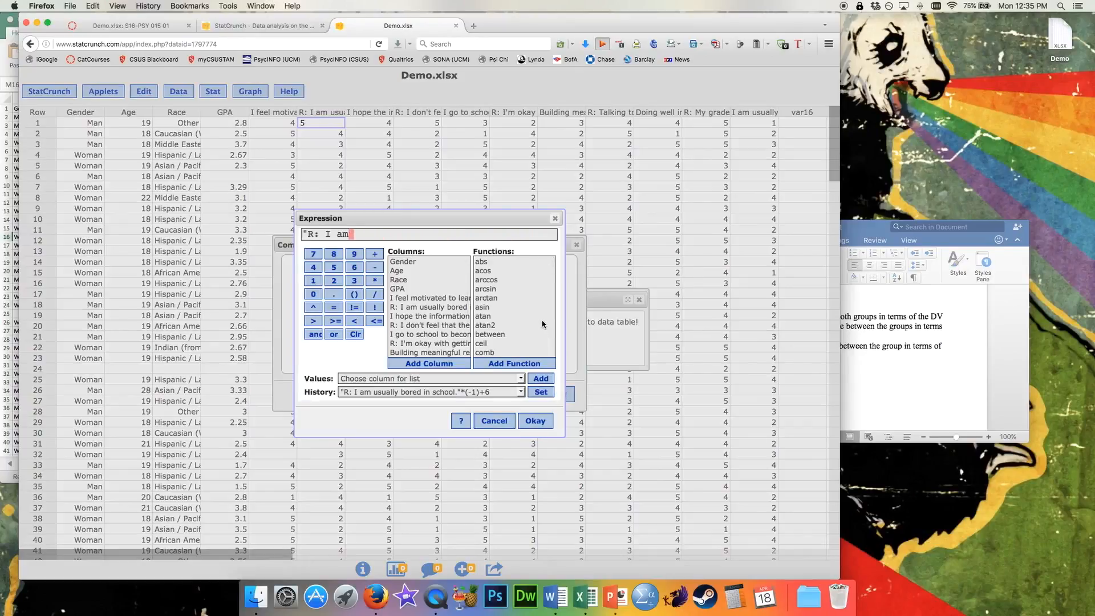
- Build and accept the expression that multiplies the "R: I don't feel that the..." column by (-1) and adds 6
left_click(405, 325)
left_click(423, 368)
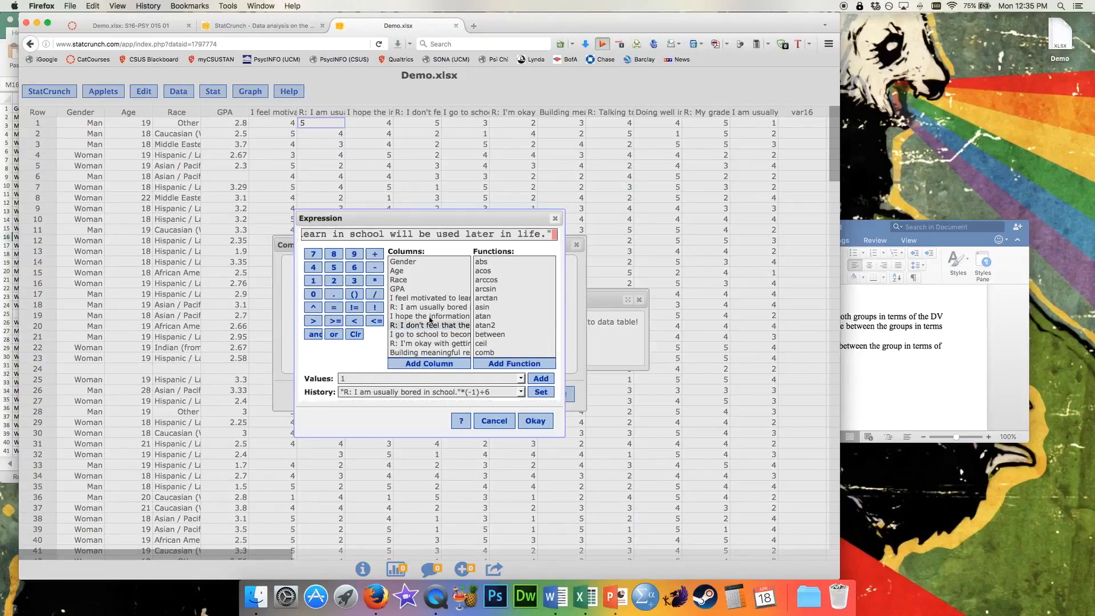
type("v")
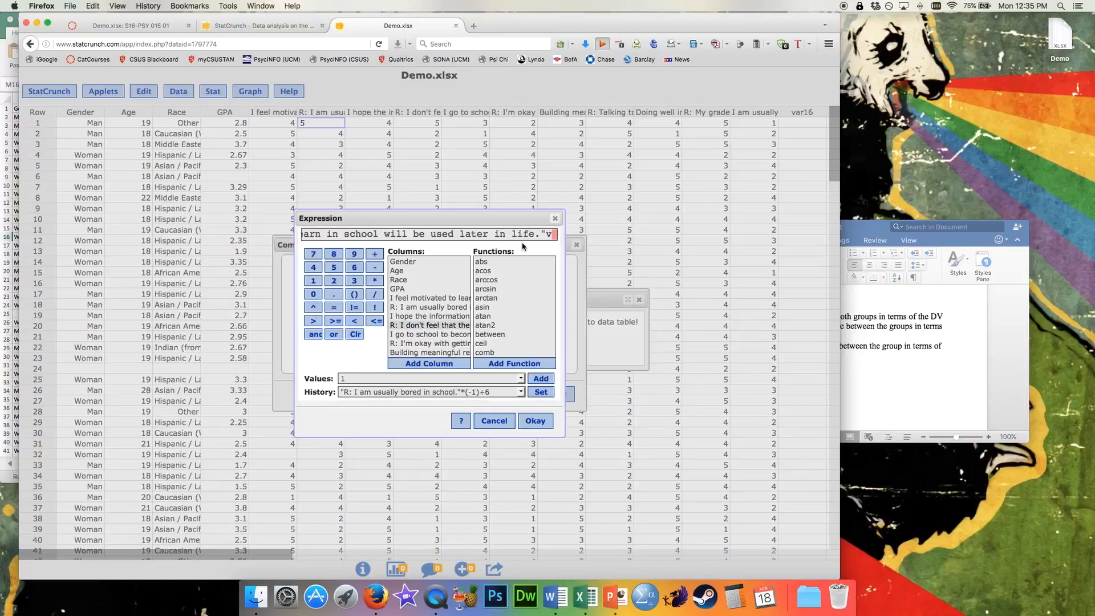
key("BackSpace")
left_click(375, 280)
left_click(355, 294)
type("-1")
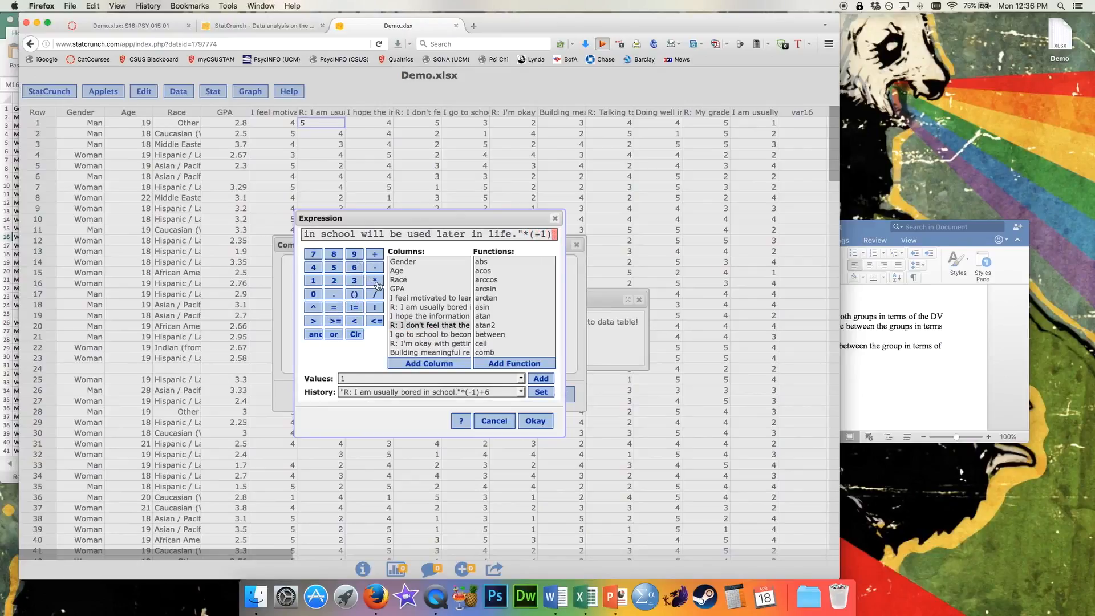
left_click(375, 254)
left_click(354, 268)
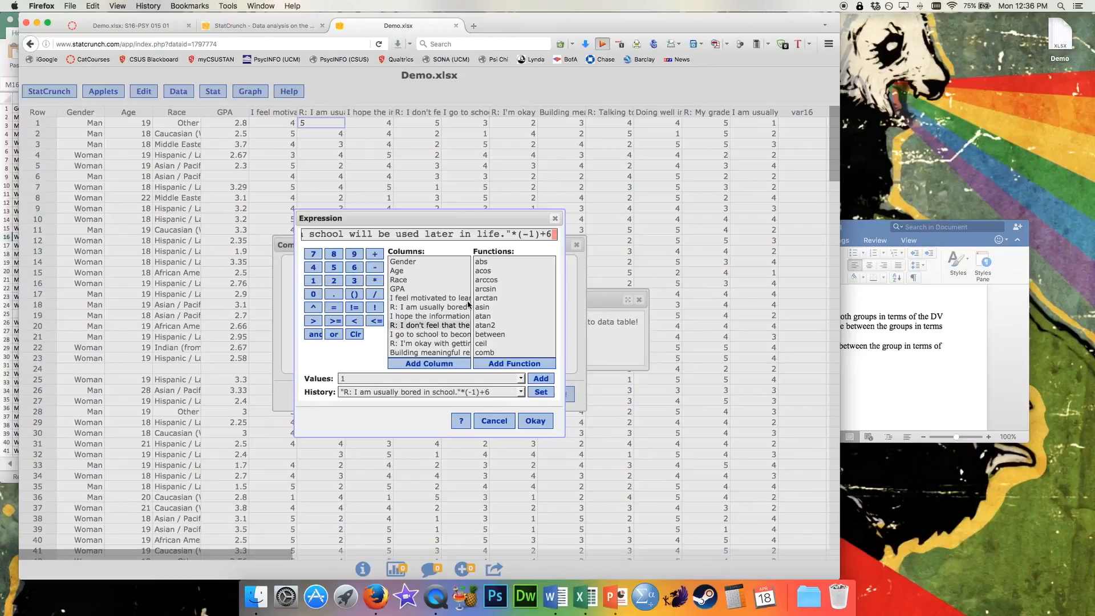
left_click(536, 422)
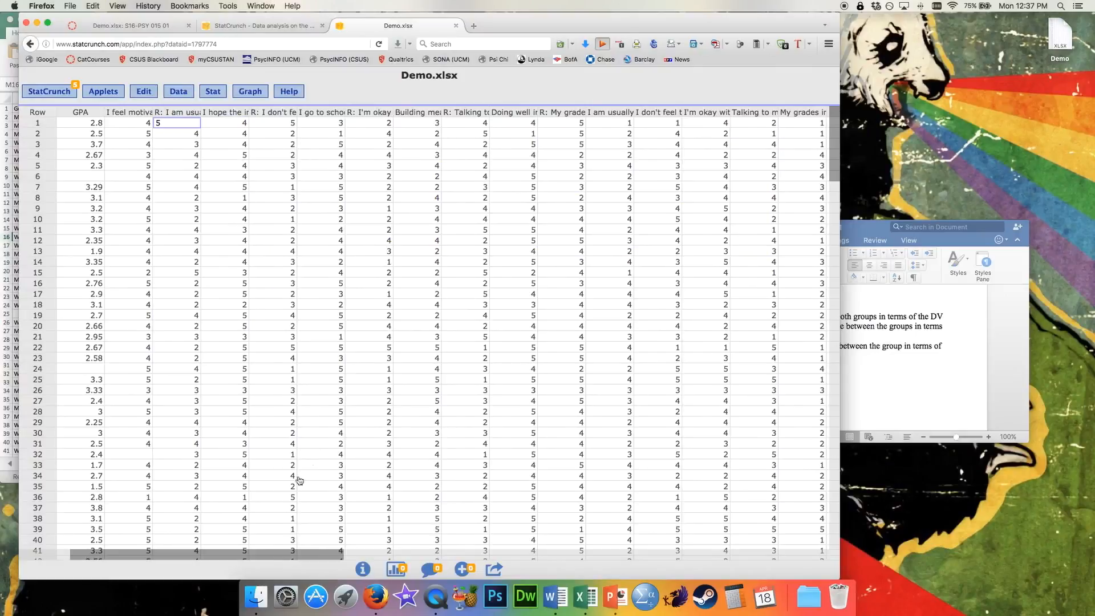
- Review the five recoded columns at the end of the table and compare them with the original "R:" columns
left_click_drag(283, 556, 347, 559)
left_click_drag(657, 111, 451, 111)
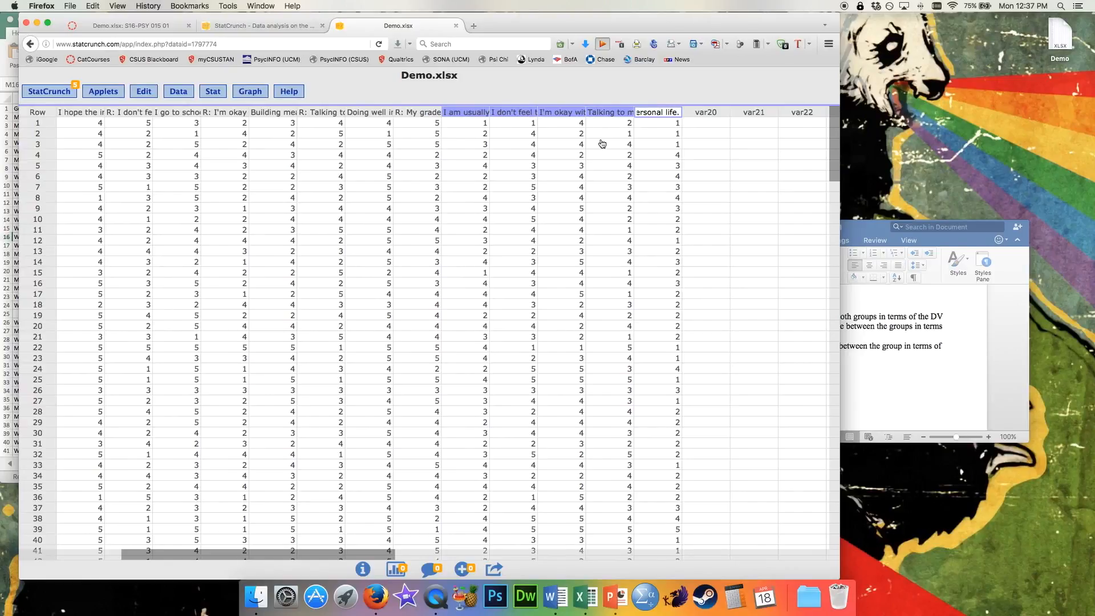
left_click(416, 114)
left_click(316, 115)
left_click(229, 115)
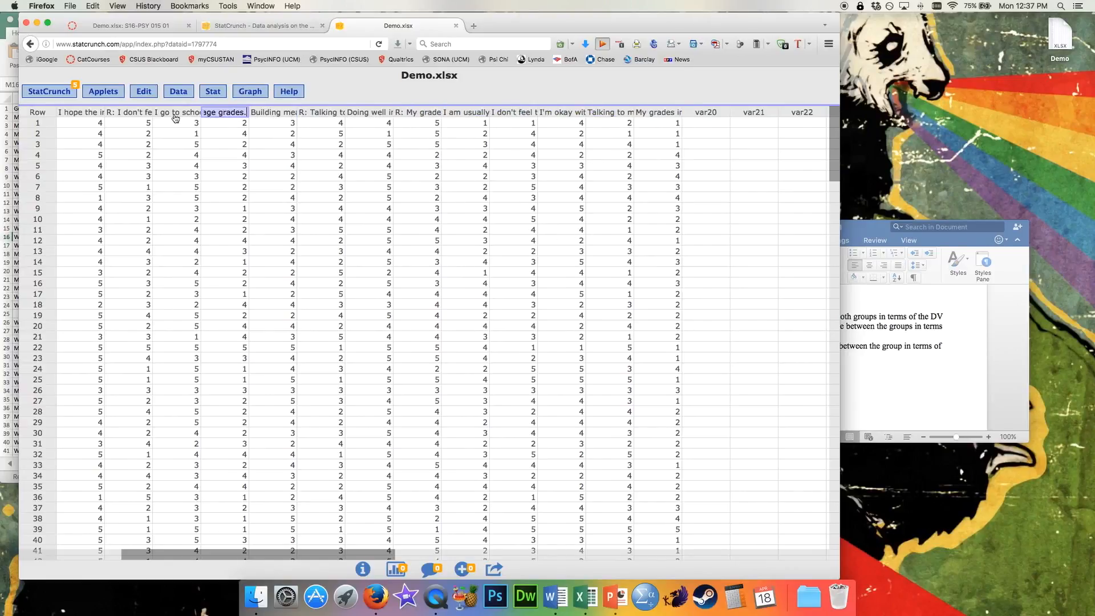
left_click(137, 115)
left_click_drag(373, 556, 262, 551)
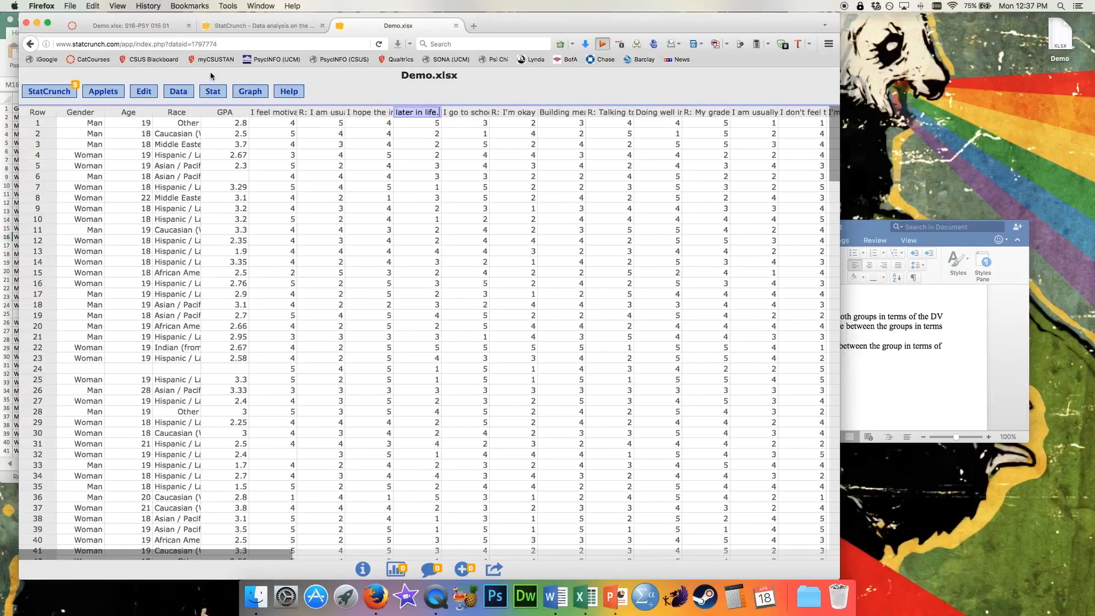
- Delete the five original "R:" columns: bored in school, things I learn, average grades, talking to professors, and grades in school
left_click(145, 93)
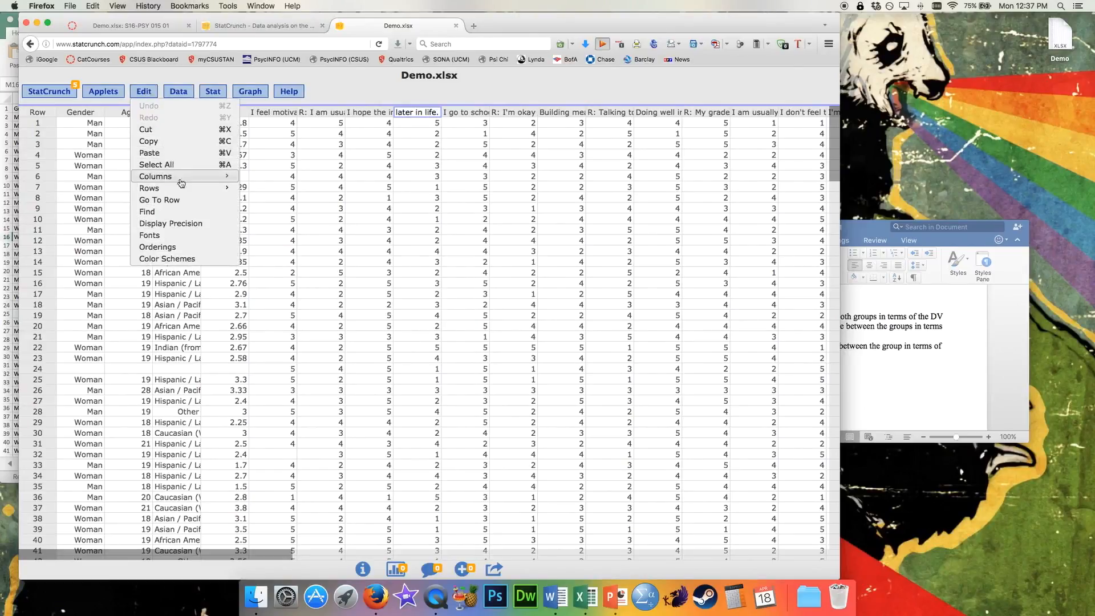
mouse_move(223, 176)
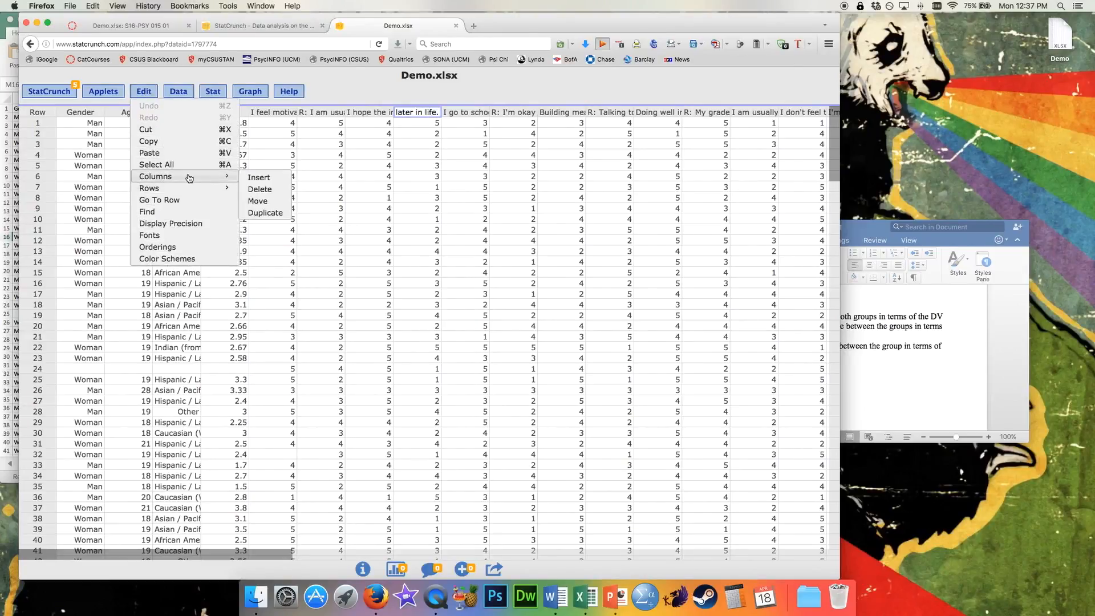
left_click(274, 198)
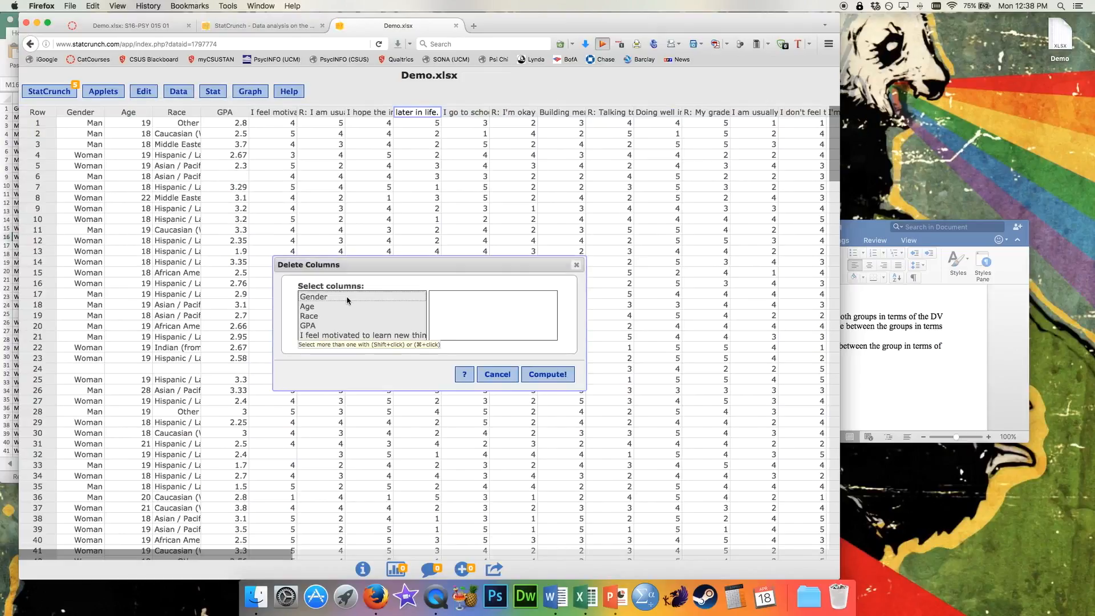
scroll(349, 307, "down", 3)
left_click(347, 313)
left_click(341, 333, "super")
scroll(343, 323, "down", 1)
left_click(330, 325, "super")
scroll(329, 314, "down", 3)
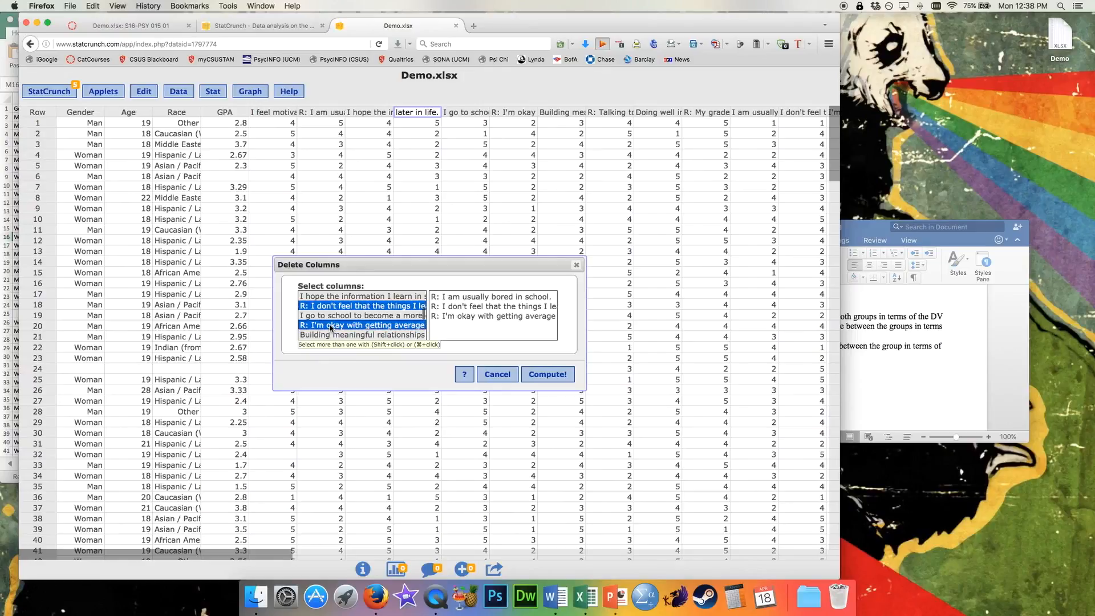
left_click(329, 312, "super")
left_click(329, 331, "super")
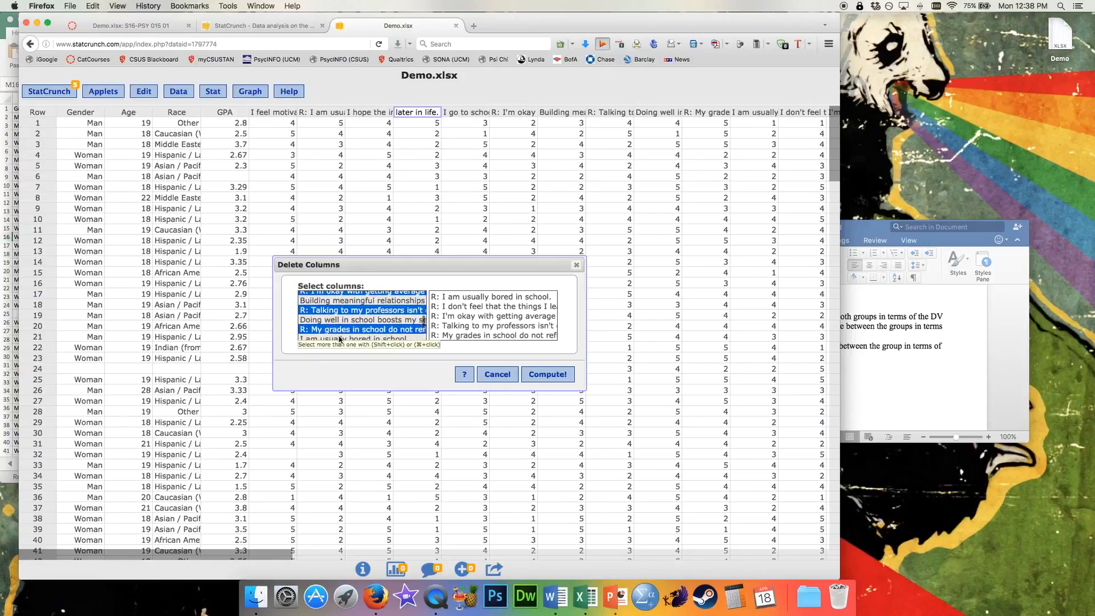
left_click(548, 374)
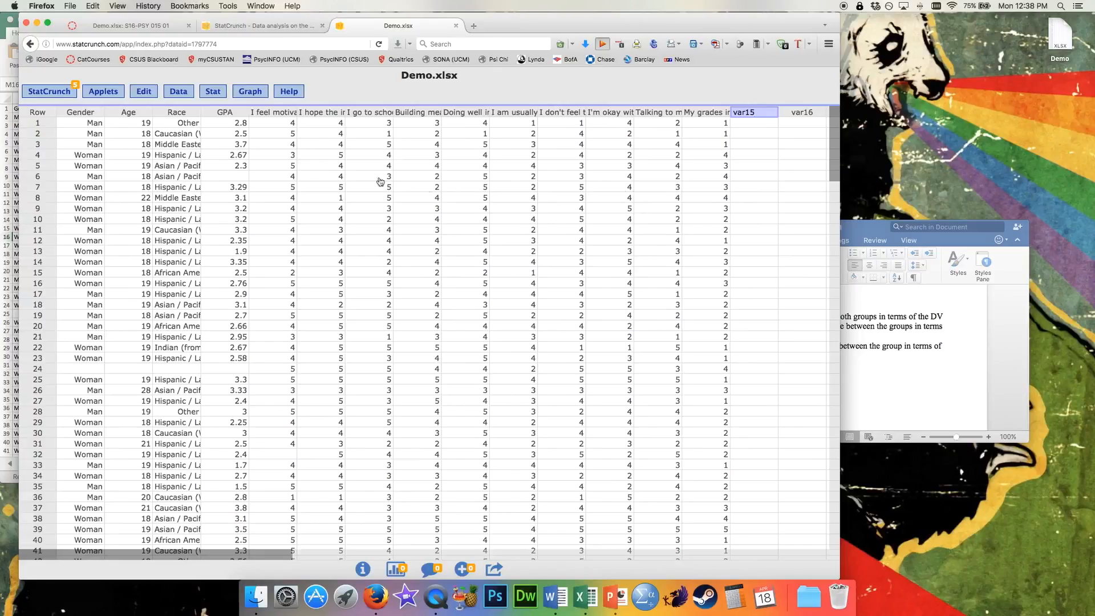
- Start building a computed expression with parentheses containing the "I feel motivated to learn new things in school." column
left_click(182, 93)
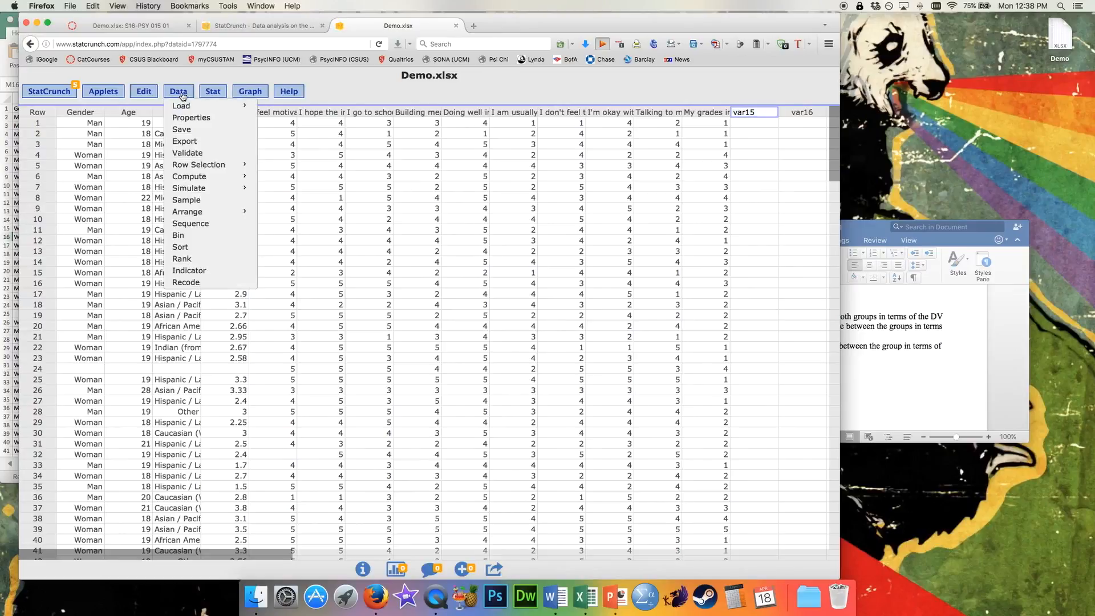
mouse_move(197, 177)
left_click(291, 178)
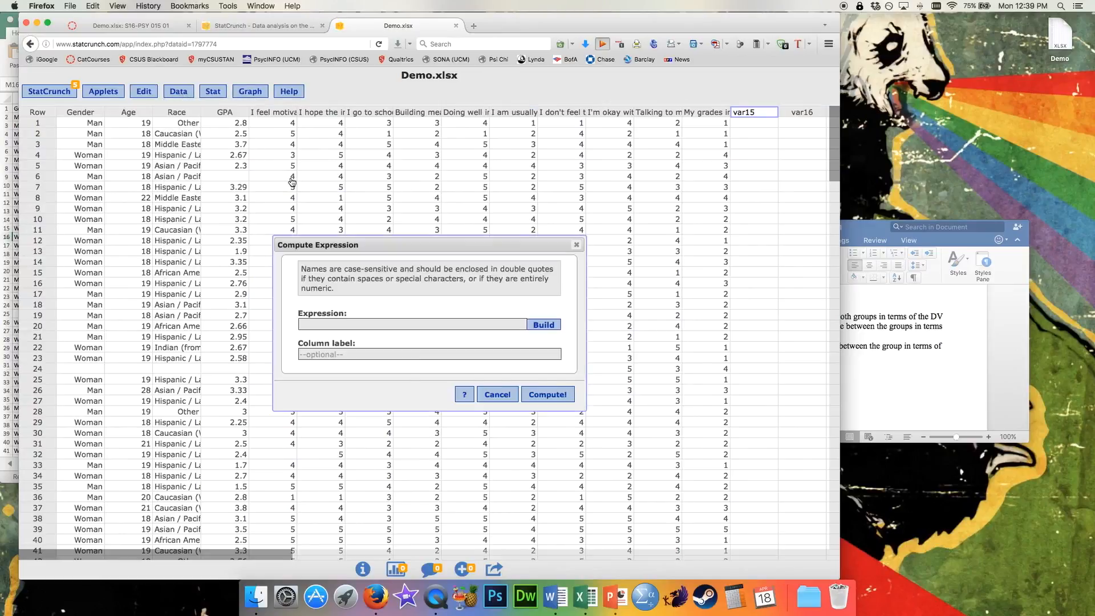
left_click(543, 324)
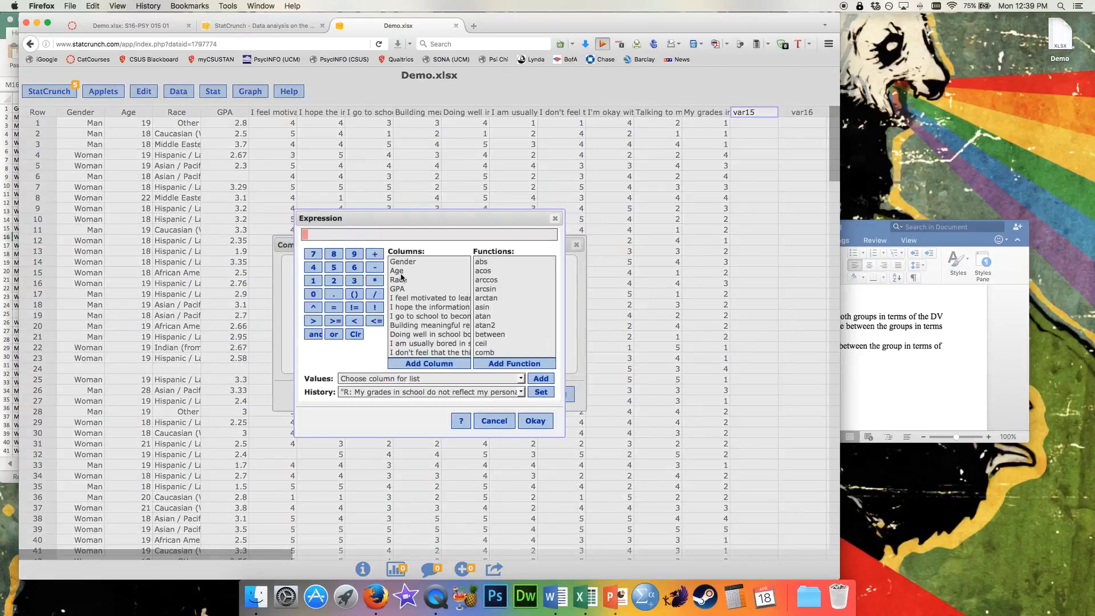
left_click(354, 296)
left_click(414, 298)
left_click(424, 364)
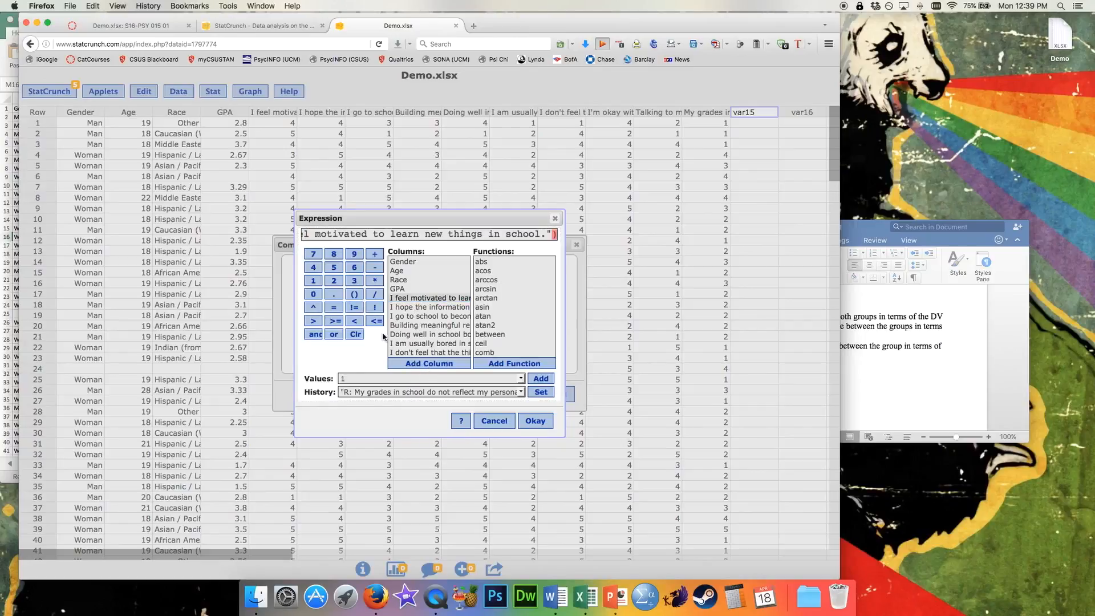
- Add the "I hope the information", "I go to school", "Building meaningful relationships" and "Doing well in school" columns to the sum in the parentheses
left_click(375, 254)
left_click(417, 307)
left_click(429, 364)
left_click(375, 254)
left_click(427, 316)
left_click(430, 364)
left_click(374, 254)
left_click(423, 325)
left_click(428, 364)
left_click(375, 254)
left_click(428, 335)
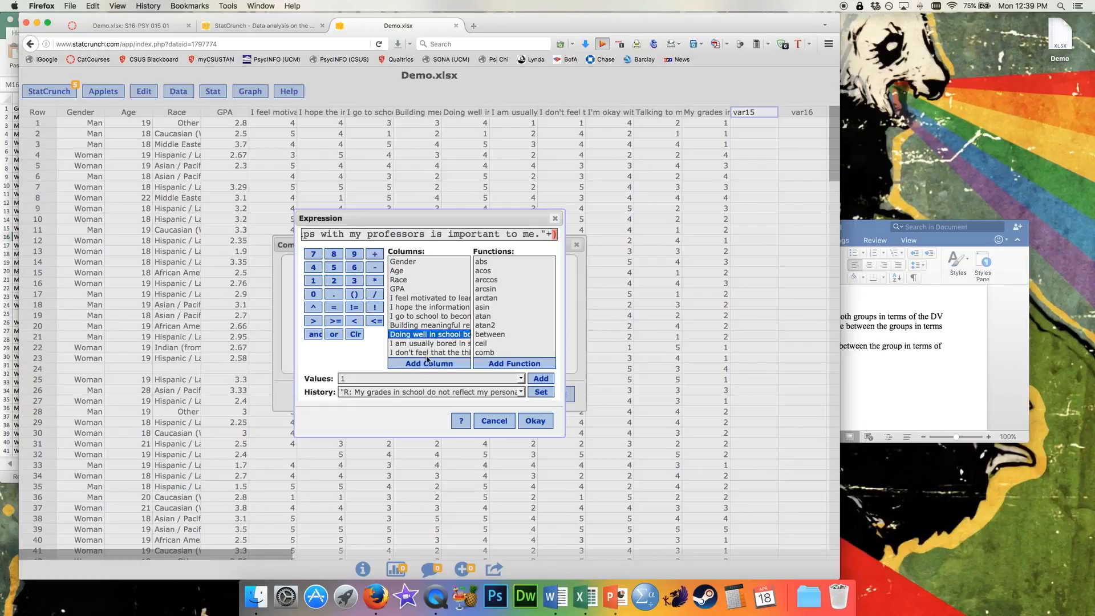
left_click(429, 364)
- Add the recoded "I am usually bored in school." and "I don't feel that the things I learn" columns to the sum
left_click(374, 253)
left_click(412, 344)
left_click(428, 363)
left_click(375, 254)
left_click(427, 353)
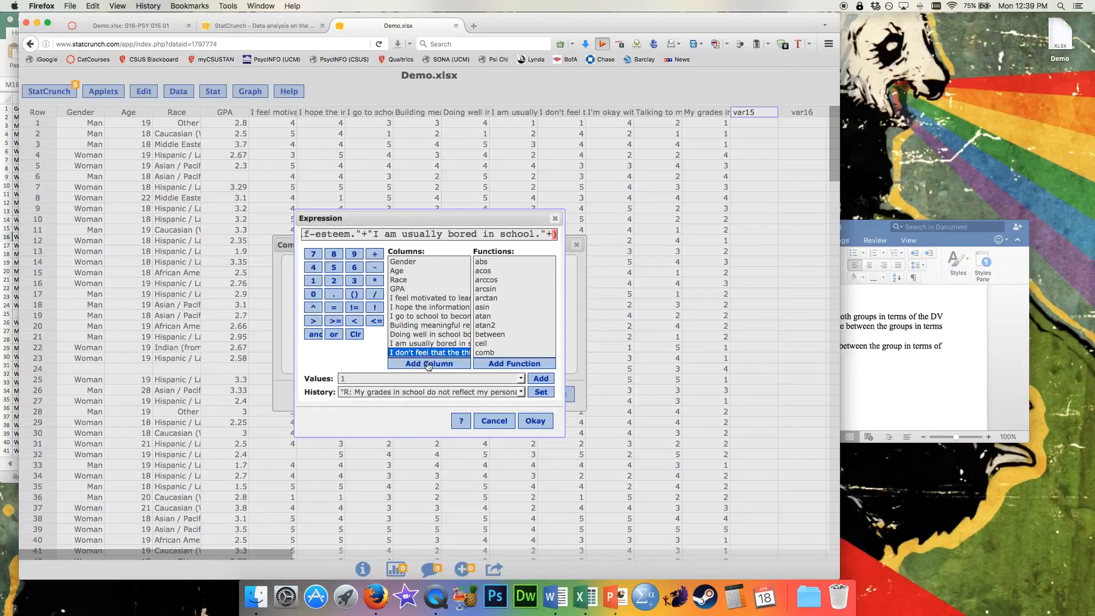
left_click(429, 364)
scroll(412, 304, "down", 2)
- Add the recoded "I'm okay with getting average grades", "Talking to my professors" and "My grades in school" columns to the sum
left_click(375, 254)
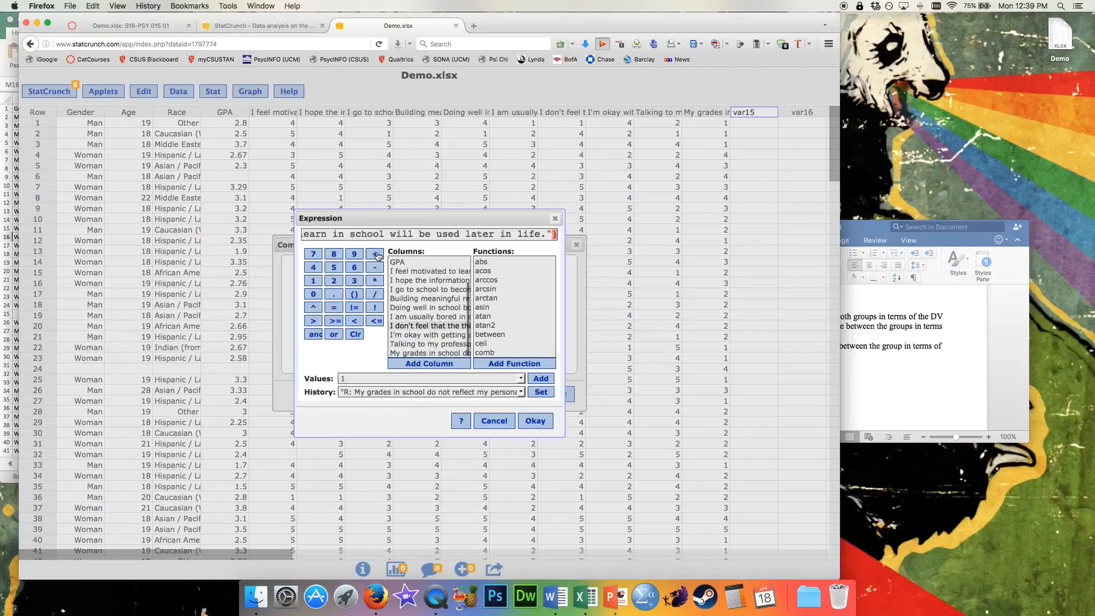
left_click(420, 336)
left_click(428, 364)
left_click(375, 253)
left_click(417, 344)
left_click(428, 364)
left_click(375, 254)
left_click(425, 353)
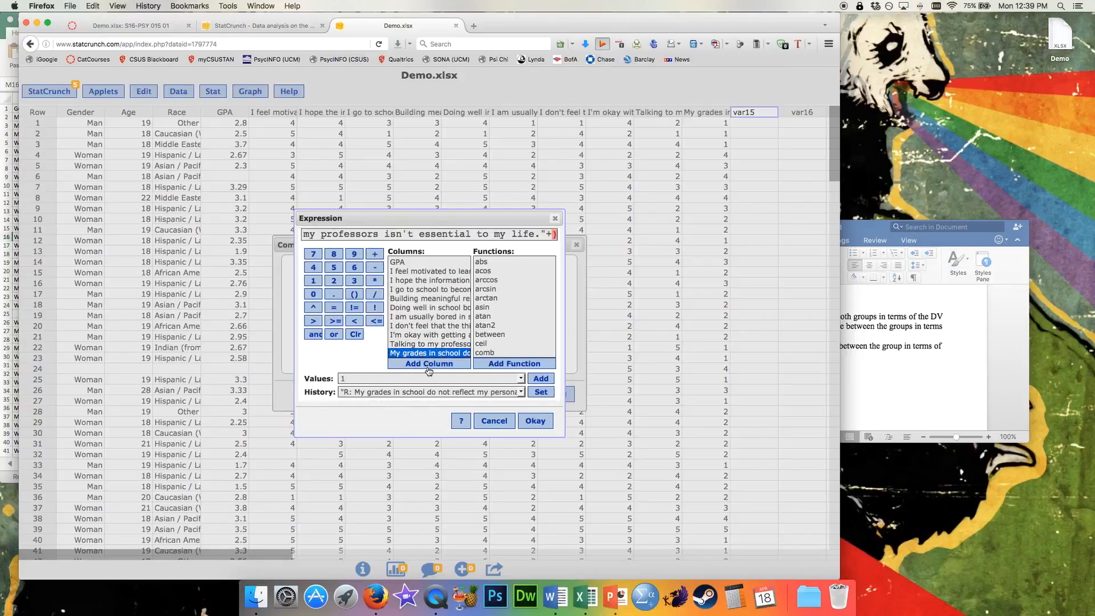
left_click(430, 364)
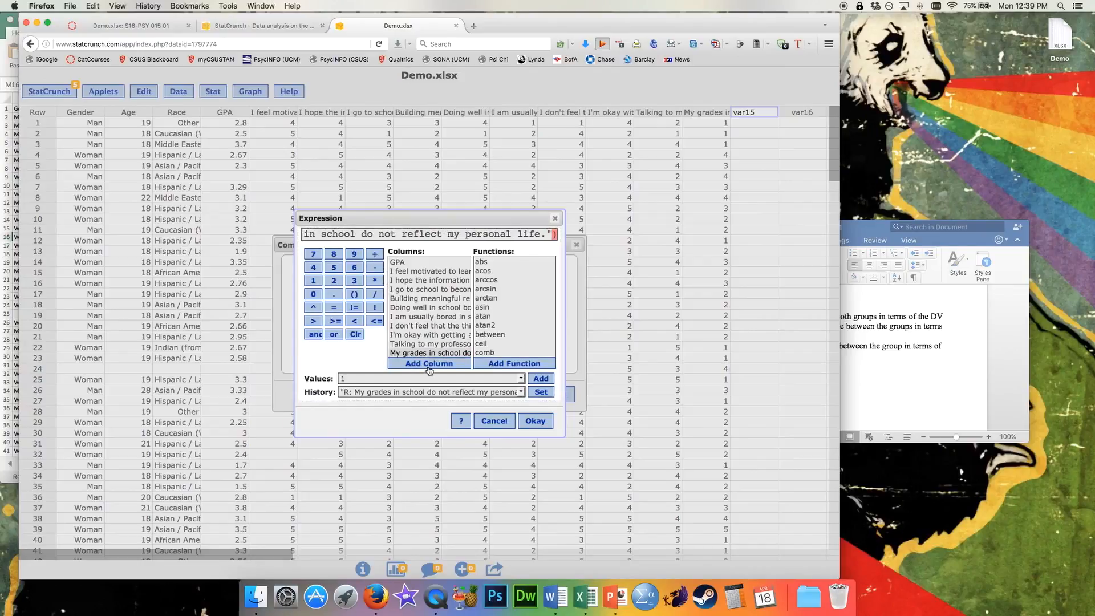
- Divide the parenthesised sum by 10, compute the new average column, and check and dismiss the result message
key("Right")
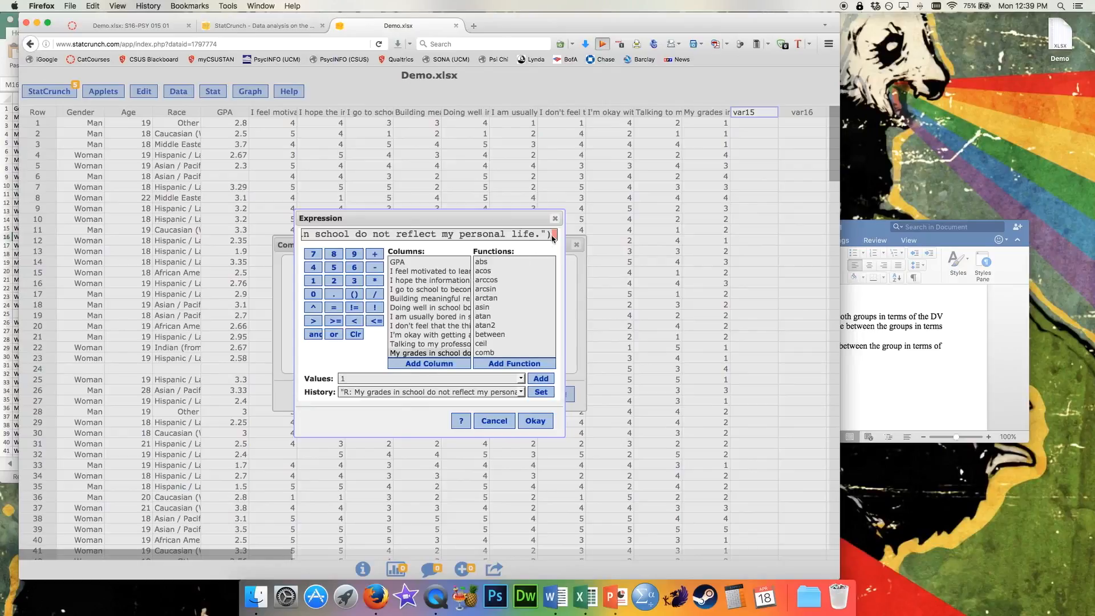
left_click(376, 296)
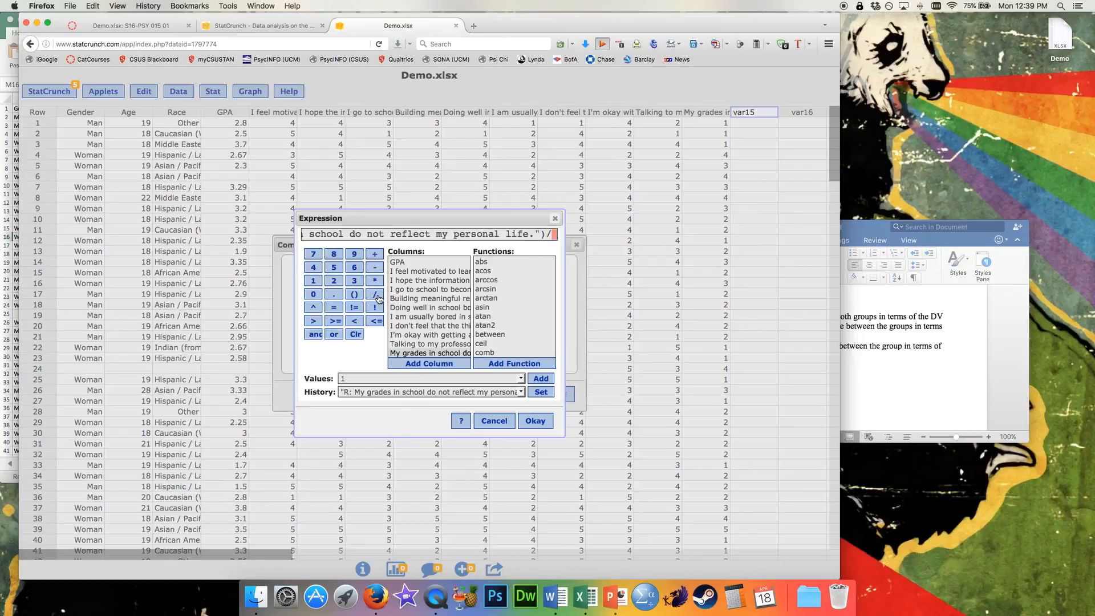
left_click(314, 281)
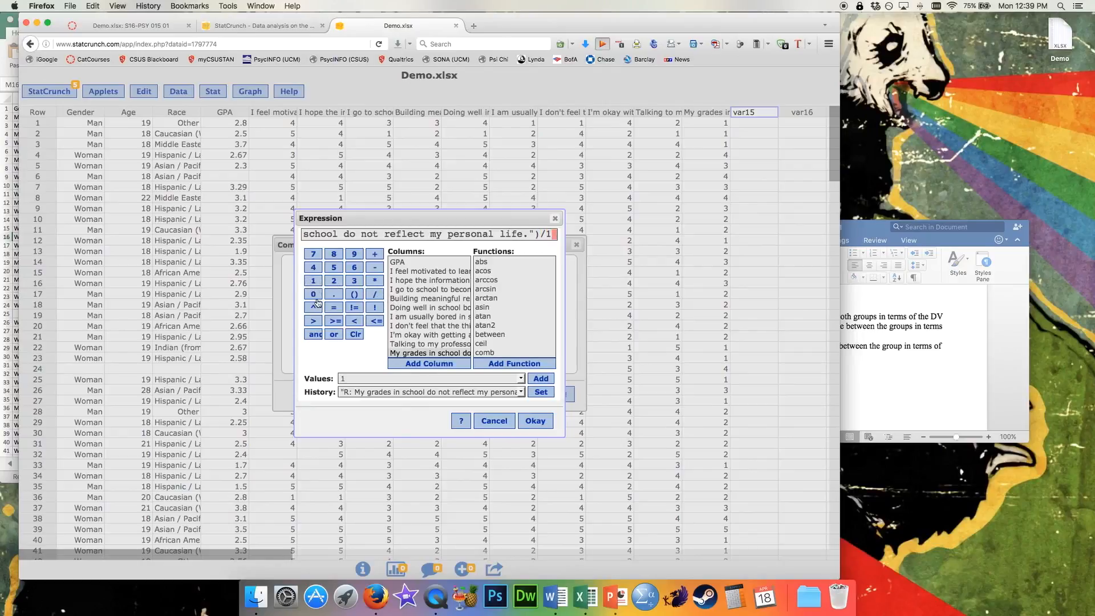
left_click(315, 295)
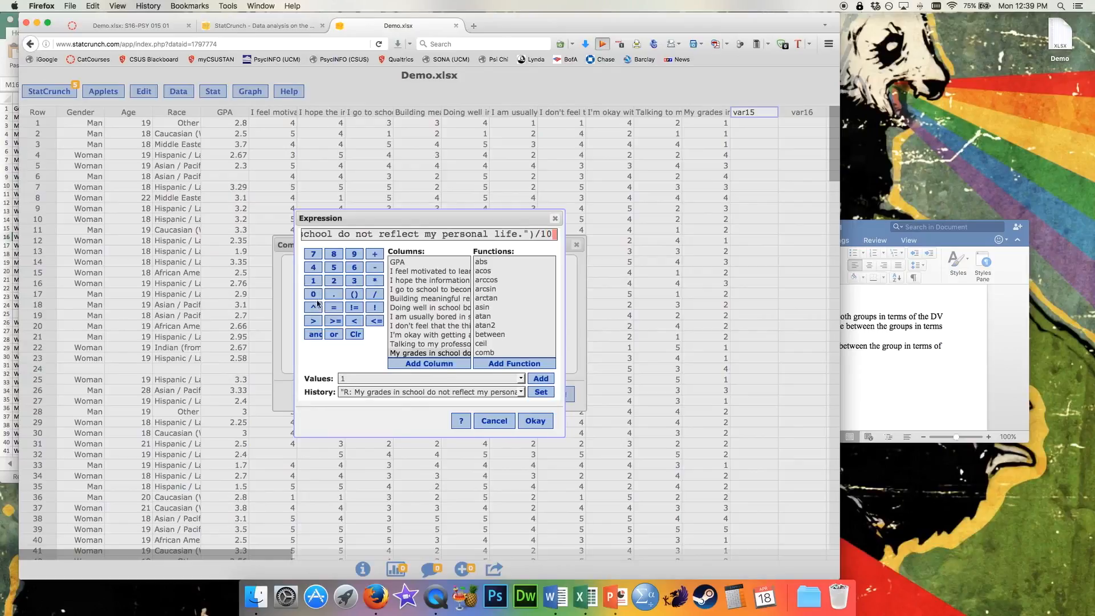
left_click(534, 420)
left_click_drag(433, 324, 538, 322)
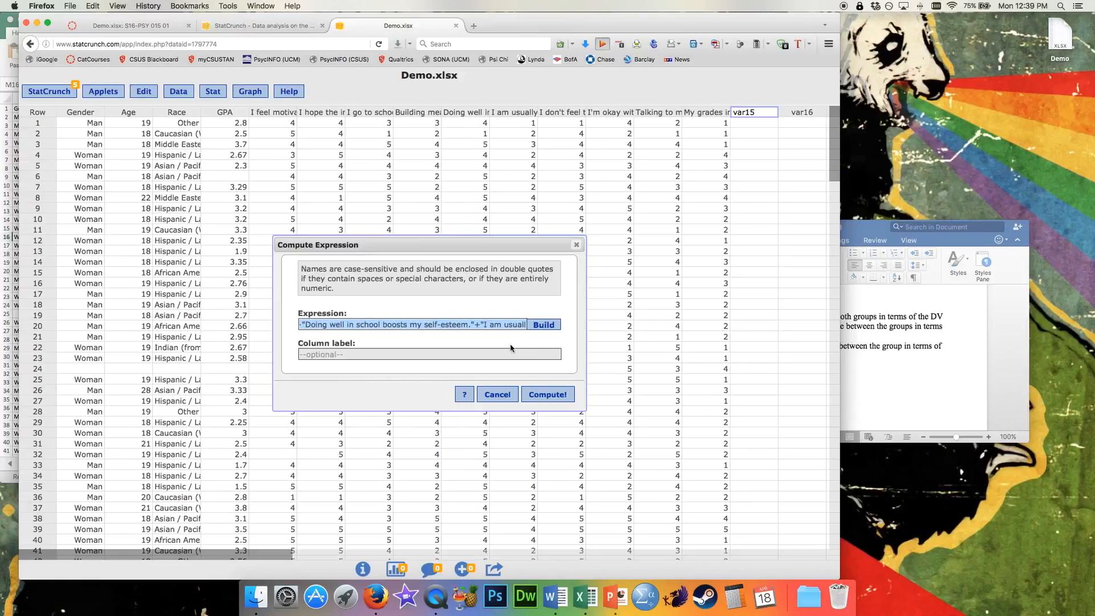
left_click(548, 394)
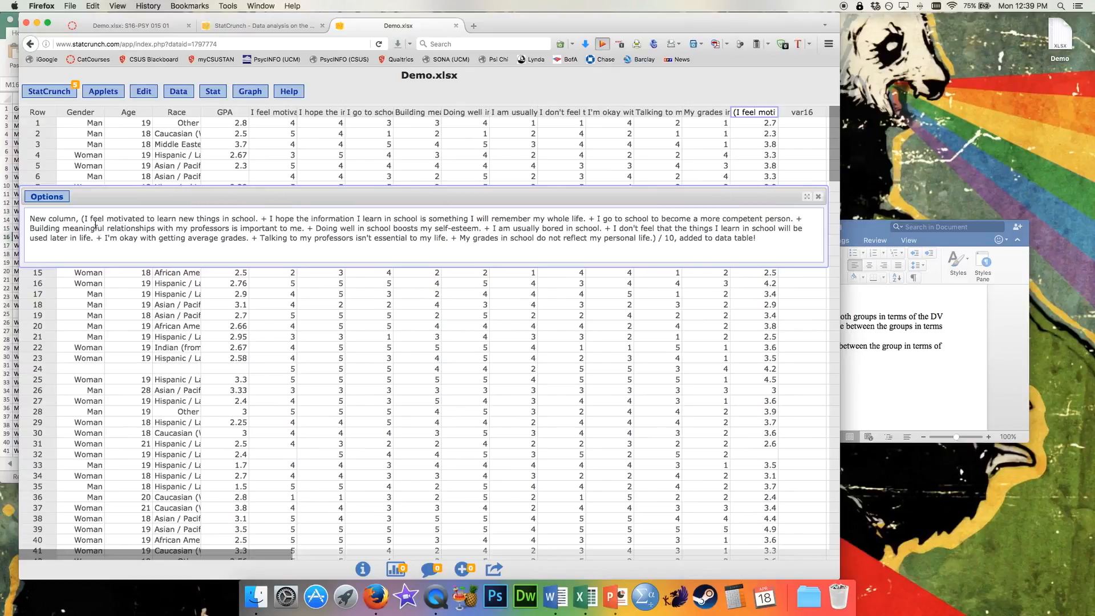
left_click_drag(88, 219, 691, 300)
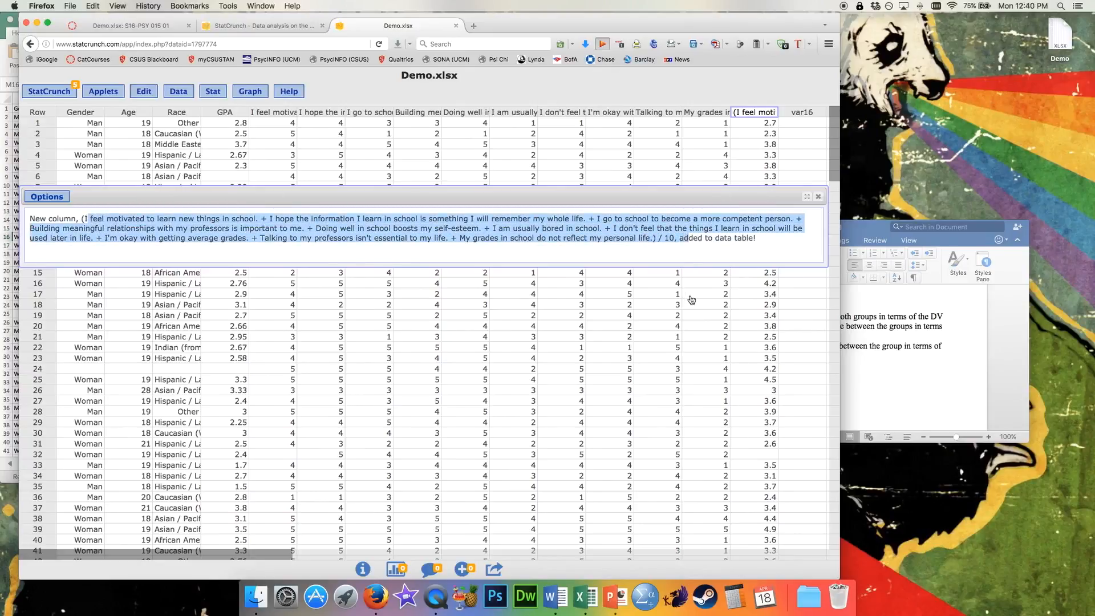
left_click(818, 196)
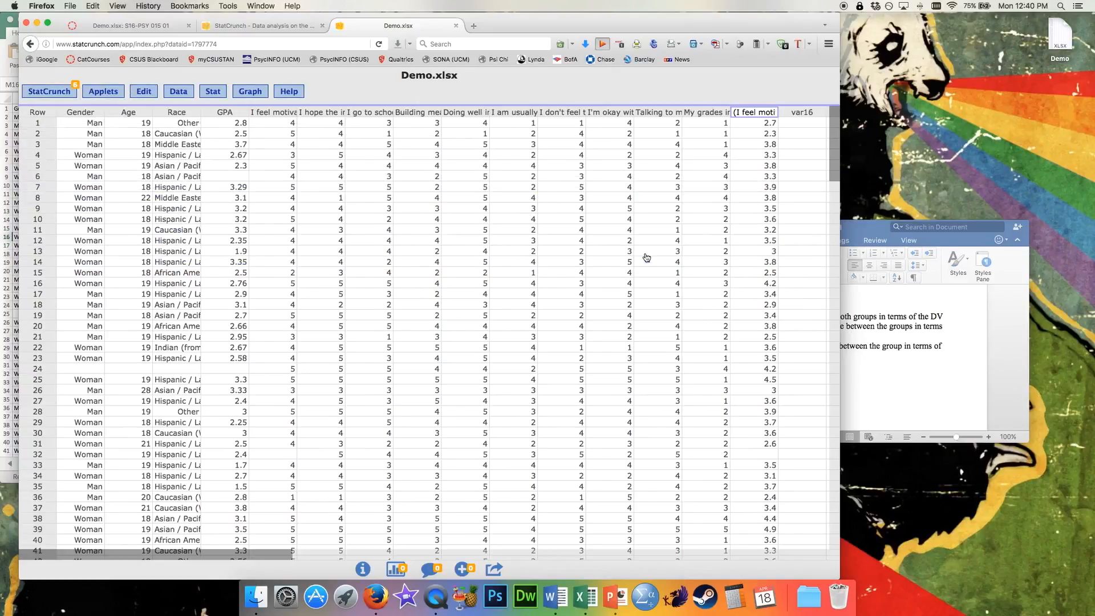
- Rename the new averaged column as Academic Motivation
left_click(753, 126)
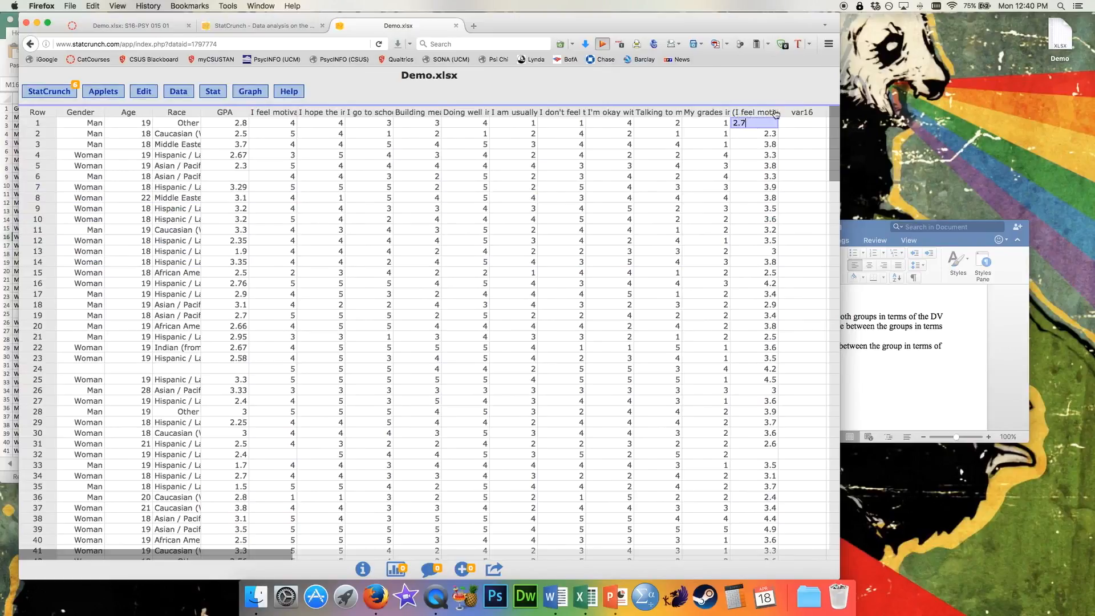
left_click(754, 111)
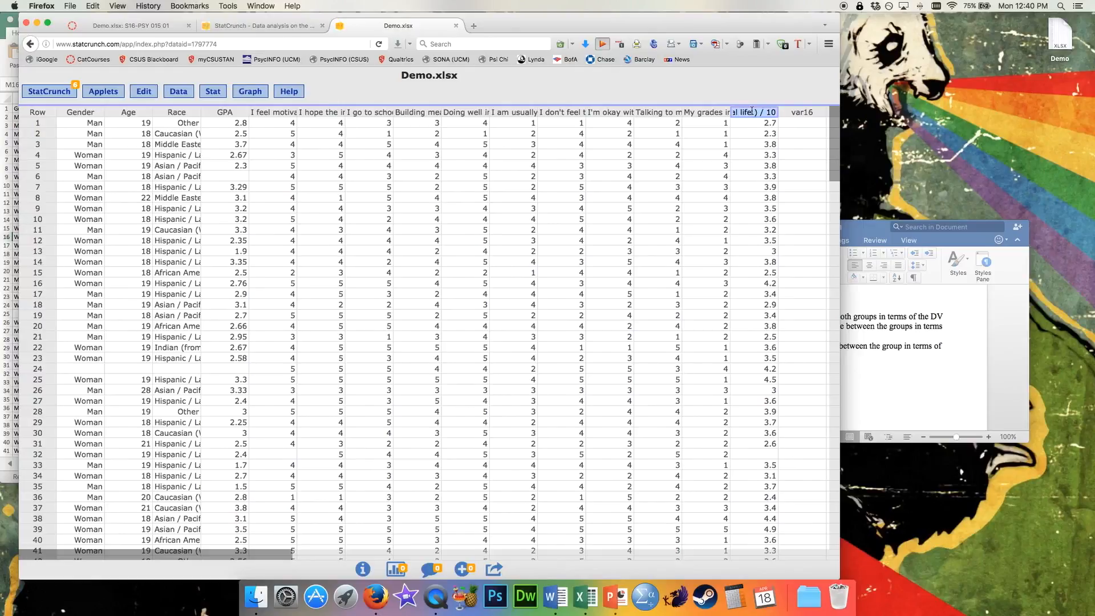
type("Acvamic Motivation")
key("Return")
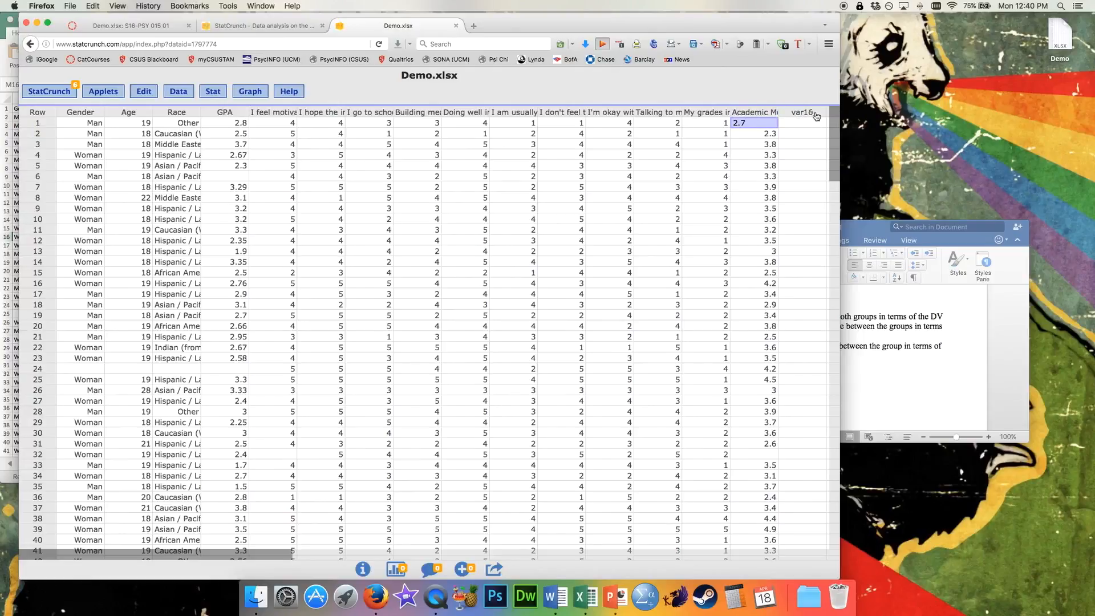
- Check the Academic Motivation column's full name and look over its scores
left_click(744, 111)
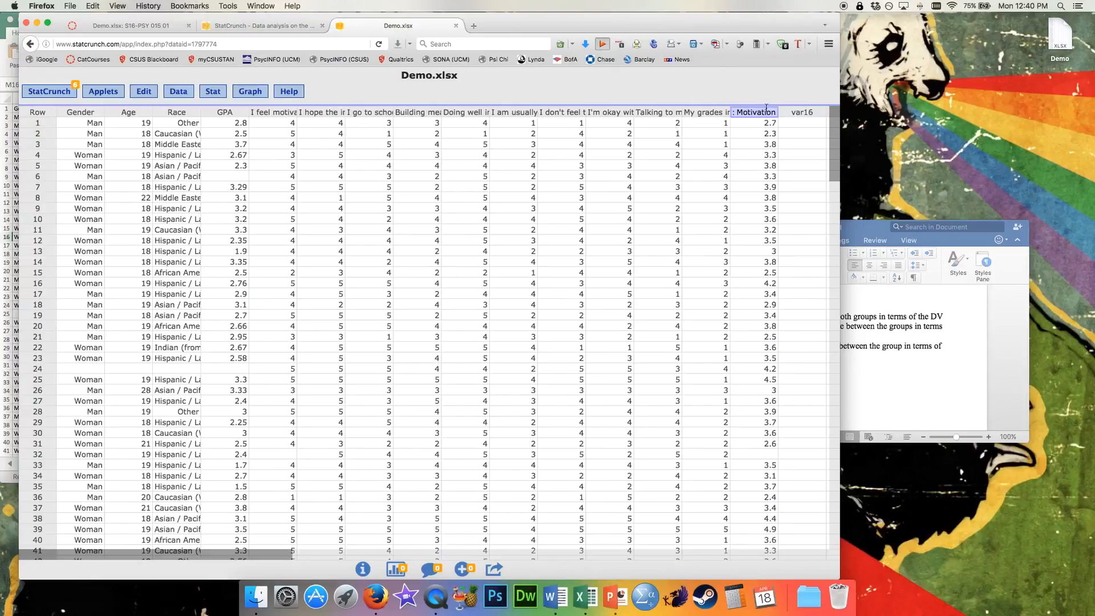
left_click_drag(766, 140, 754, 368)
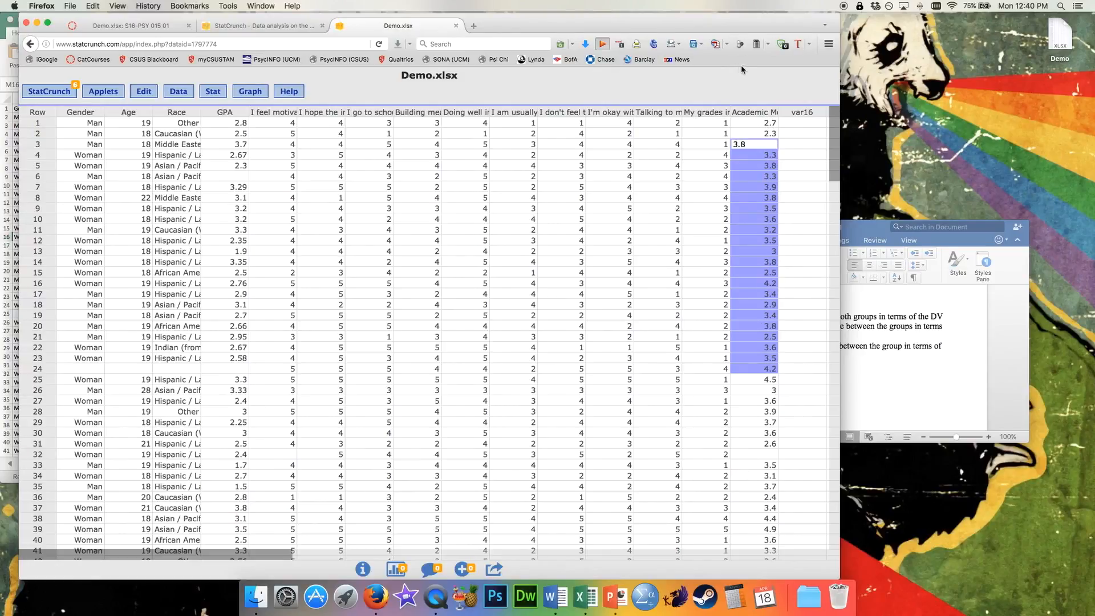
left_click_drag(772, 478, 767, 122)
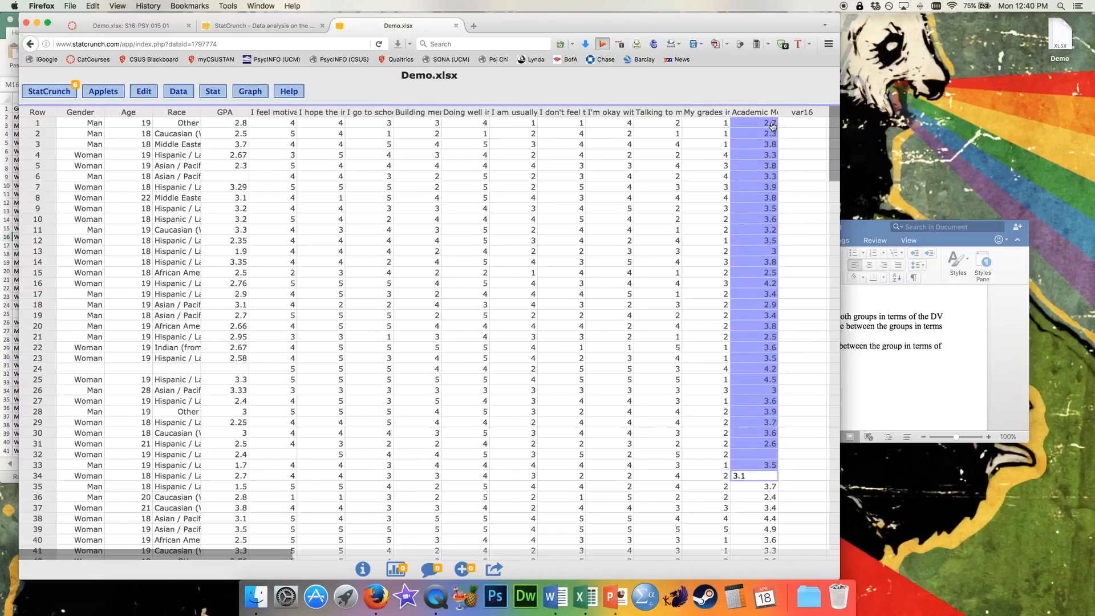
left_click(764, 305)
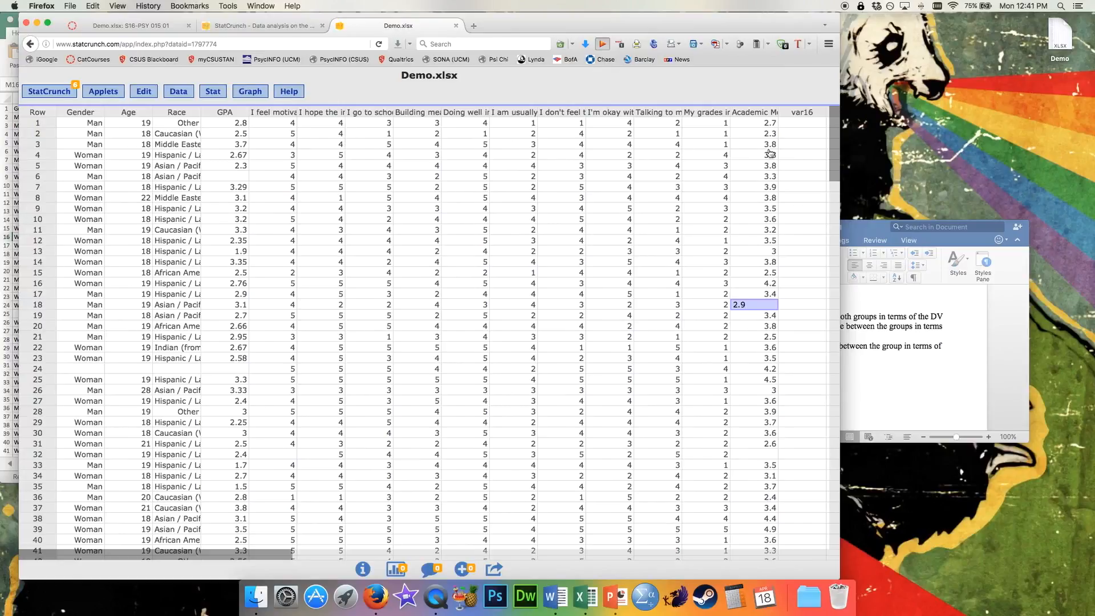
- Compute summary statistics for the Academic Motivation column with only the Mean as the statistic
left_click(214, 93)
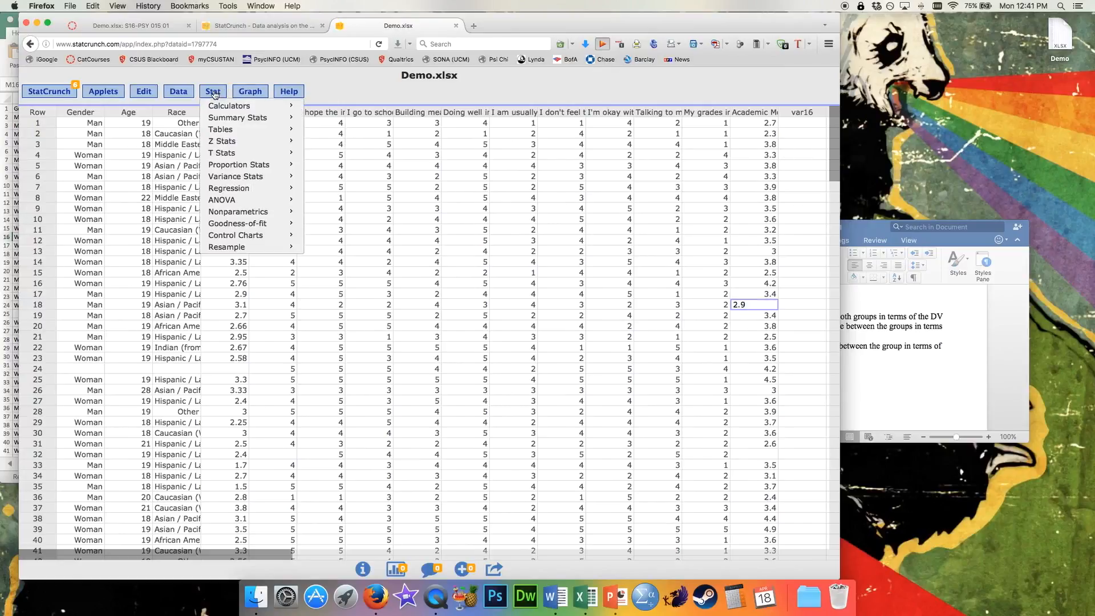
mouse_move(231, 120)
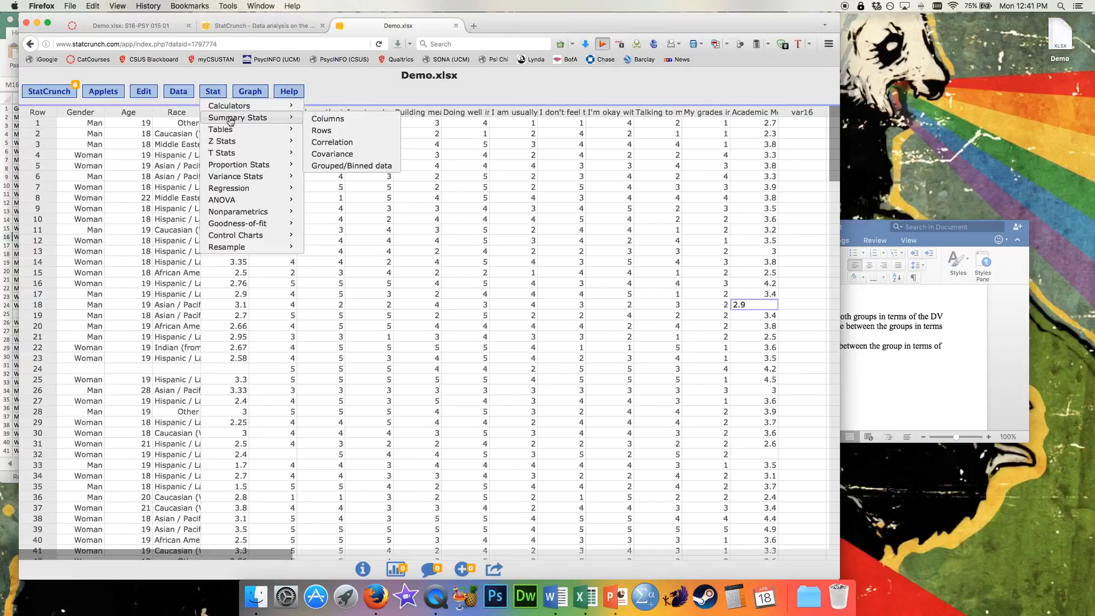
left_click(337, 121)
scroll(371, 206, "down", 5)
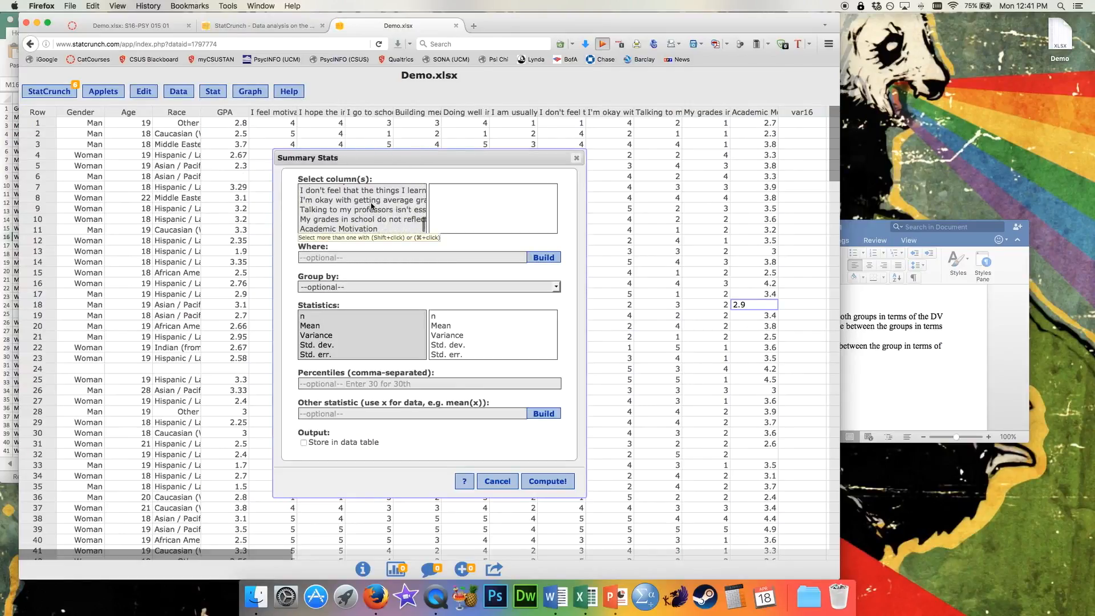
left_click(362, 229)
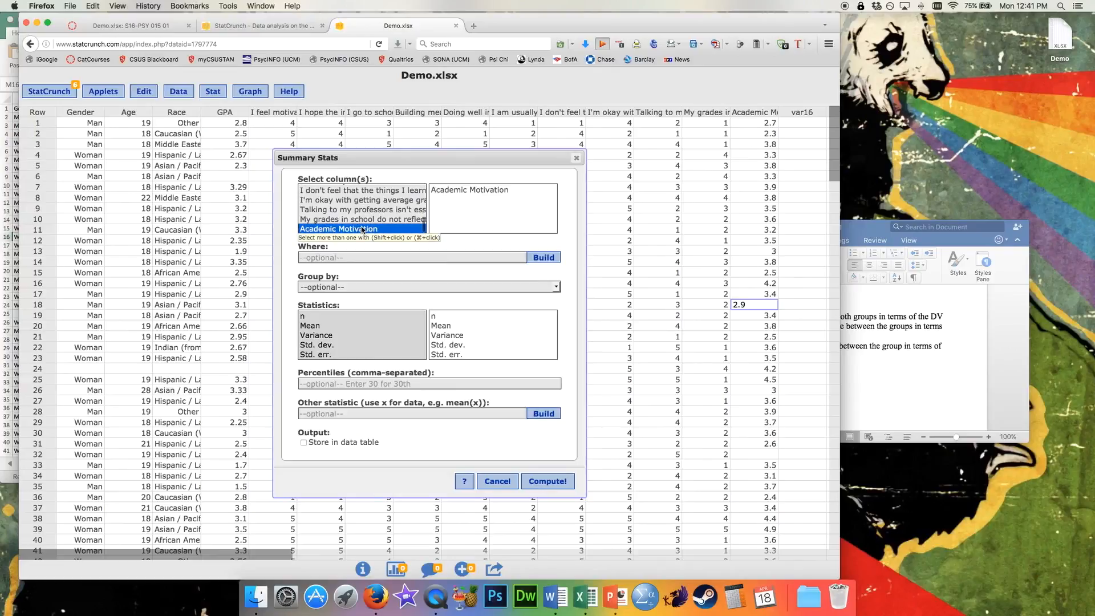
left_click(318, 335)
left_click(313, 327)
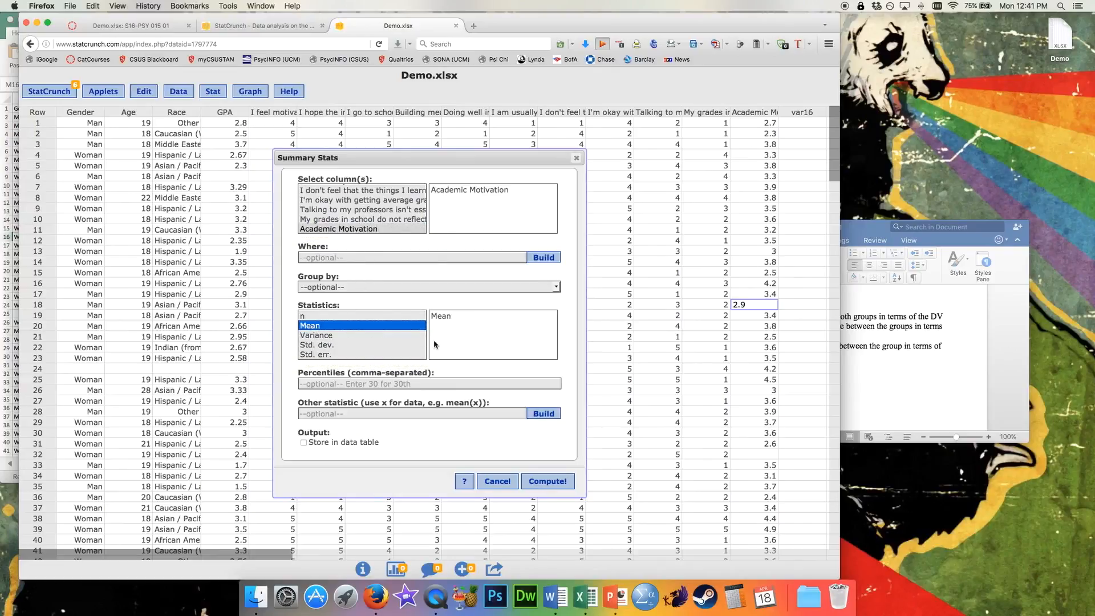
left_click(547, 483)
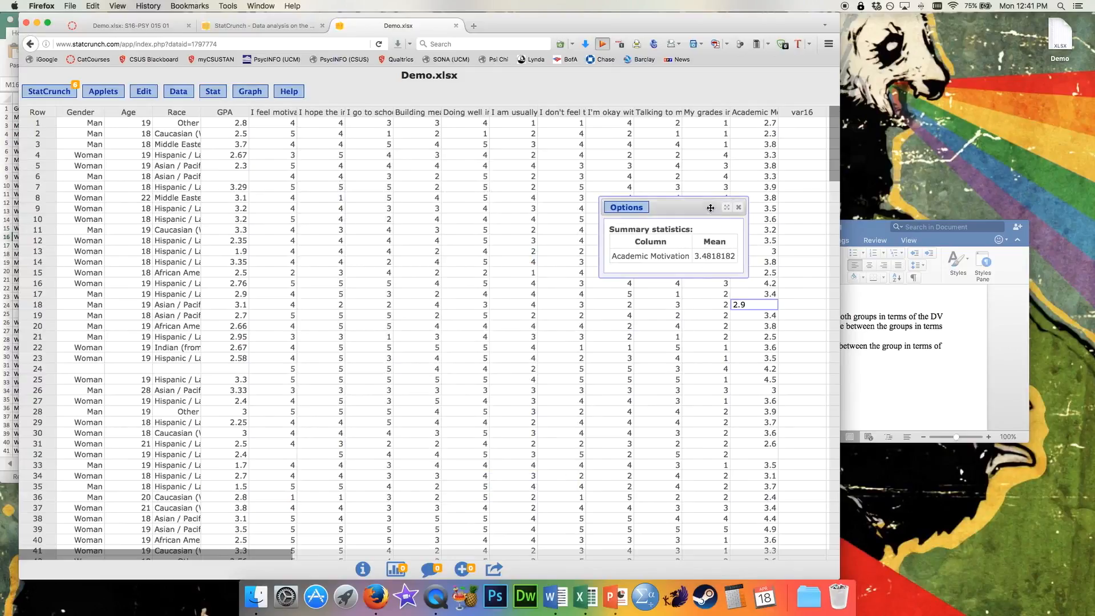
- Widen the browser window, highlight the Academic Motivation mean, and place the summary statistics result over the empty columns beside the data
left_click_drag(682, 210, 671, 138)
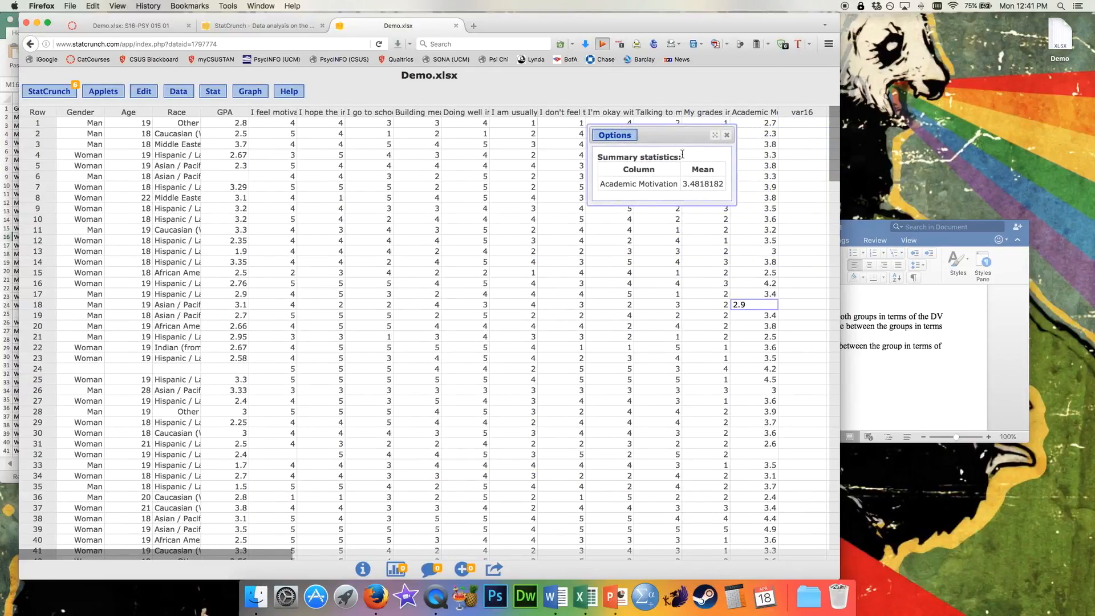
left_click_drag(683, 184, 701, 183)
left_click_drag(848, 162, 1092, 162)
left_click(698, 183)
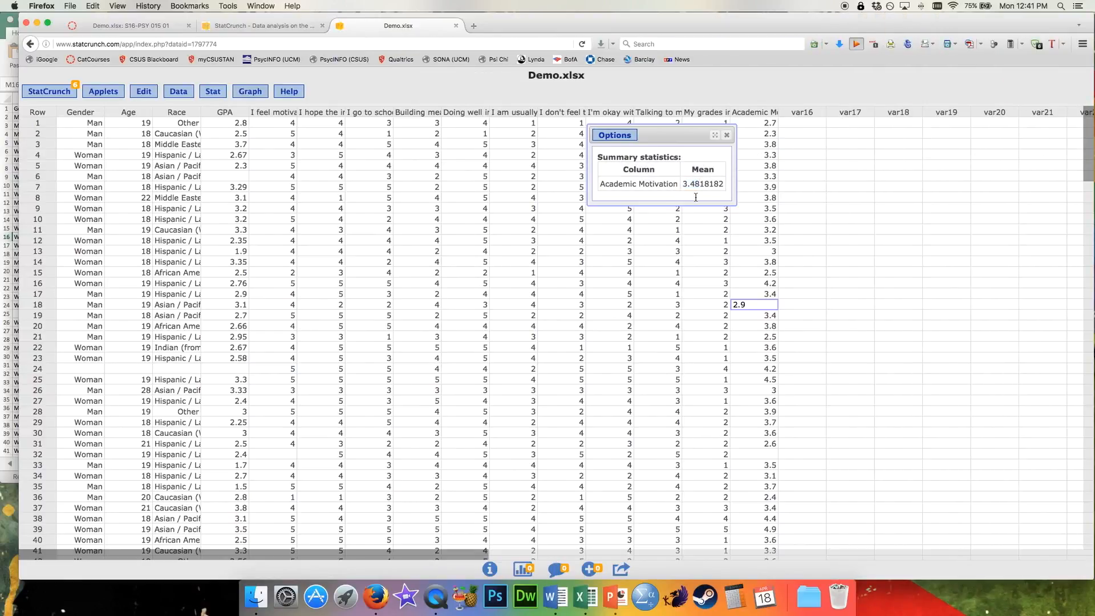
left_click_drag(683, 183, 692, 182)
left_click_drag(702, 137, 929, 80)
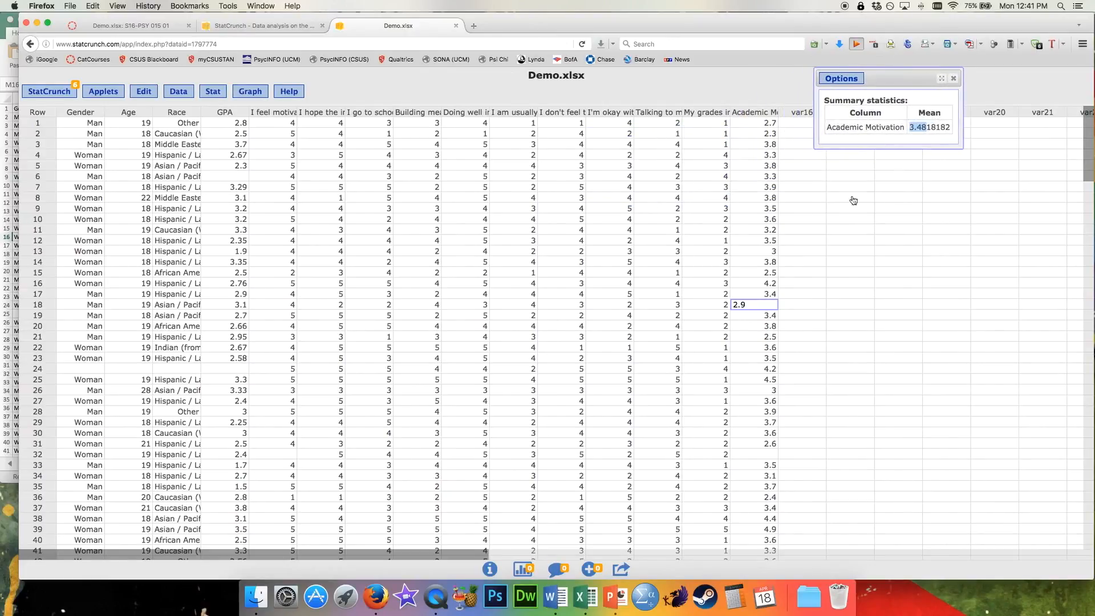
left_click_drag(896, 78, 973, 156)
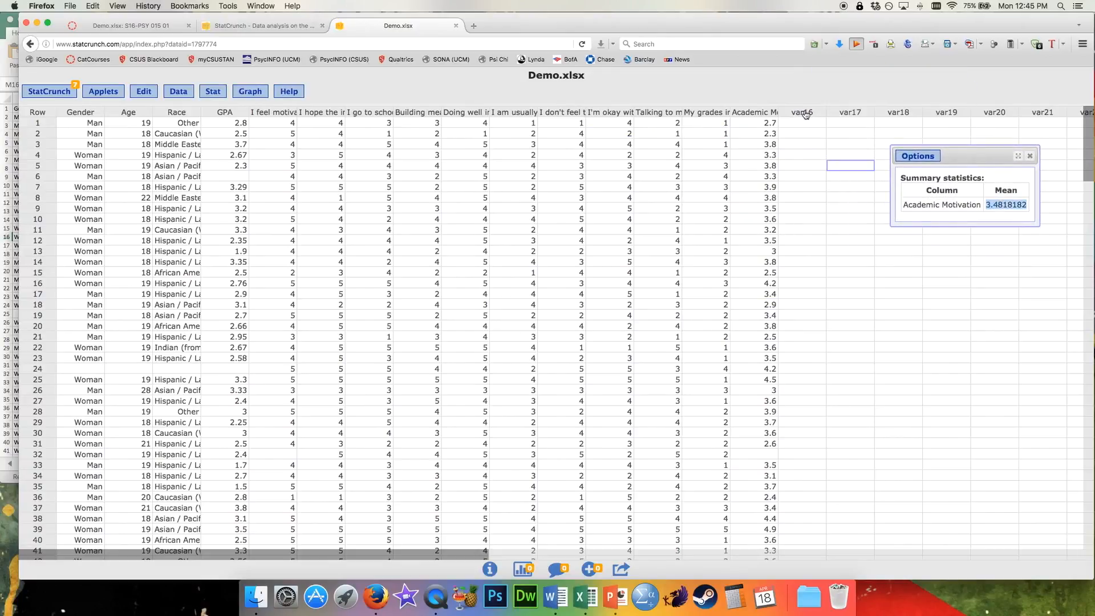
- Rename the var16 column as Academic Movitvation (high v low)
left_click(805, 113)
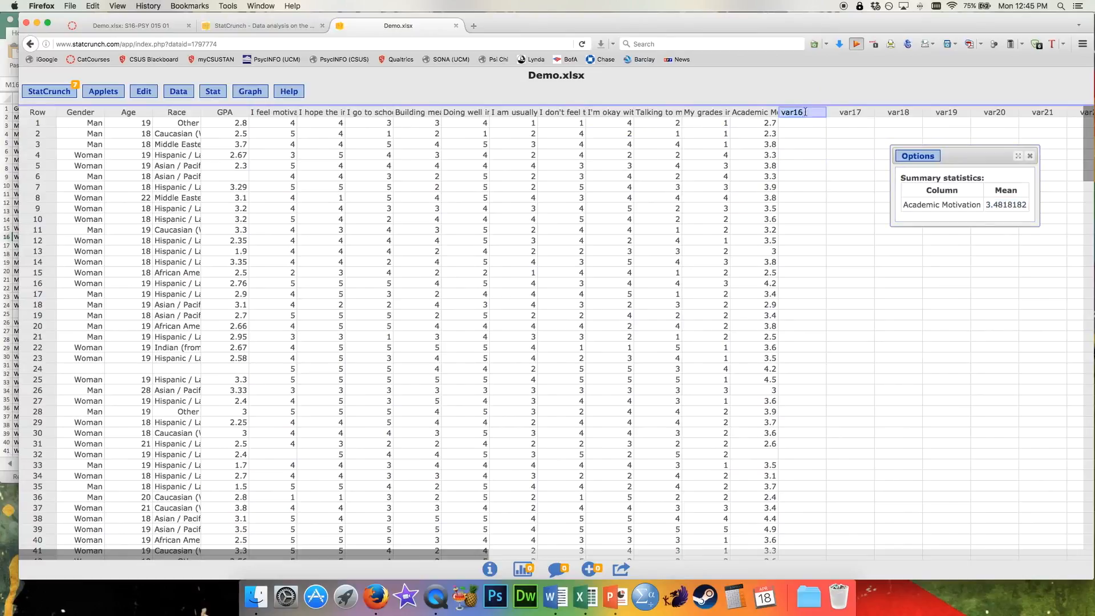
type("A")
type("cademic Movitvation")
type(" (high vs. ")
type("low)")
key("Return")
- Enter Low in the high/low column for every row whose Academic Motivation score is below the 3.48 mean
left_click(816, 139)
type("Low")
key("Return")
key("Return")
type("Low")
key("Return")
key("Return")
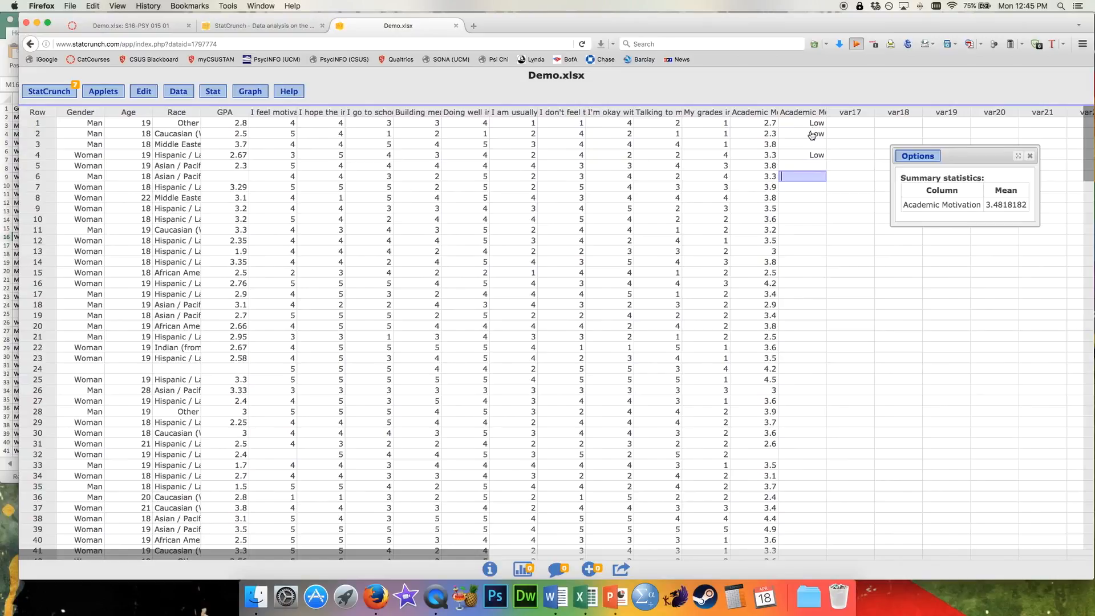
type("Low")
key("Return")
key("Return")
key("Return")
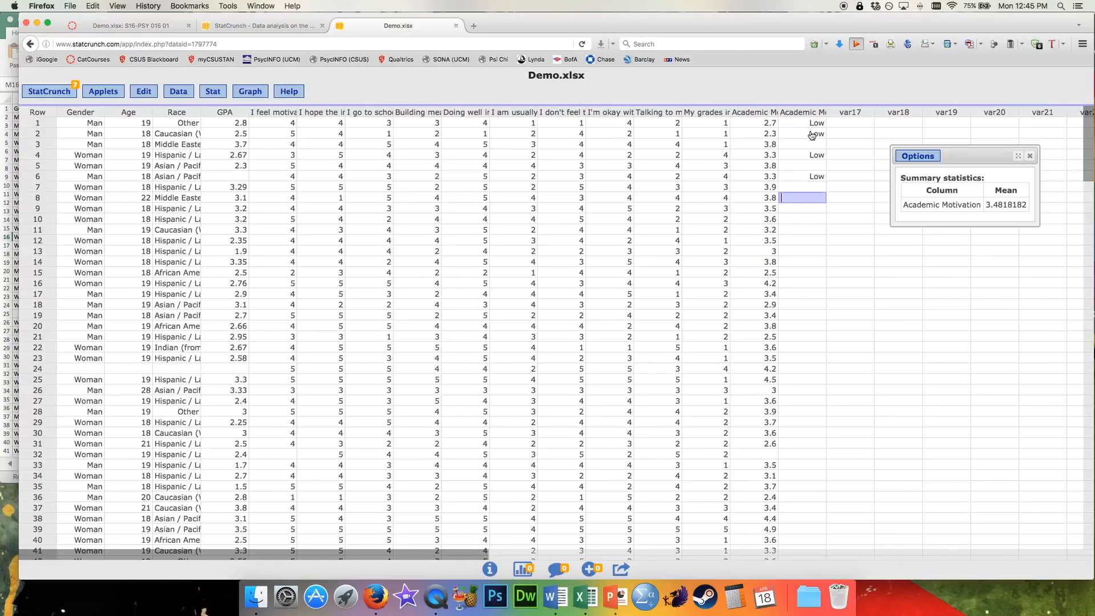
key("Return")
key("Return")
type("Low")
key("Return")
key("Return")
type("Low")
key("Return")
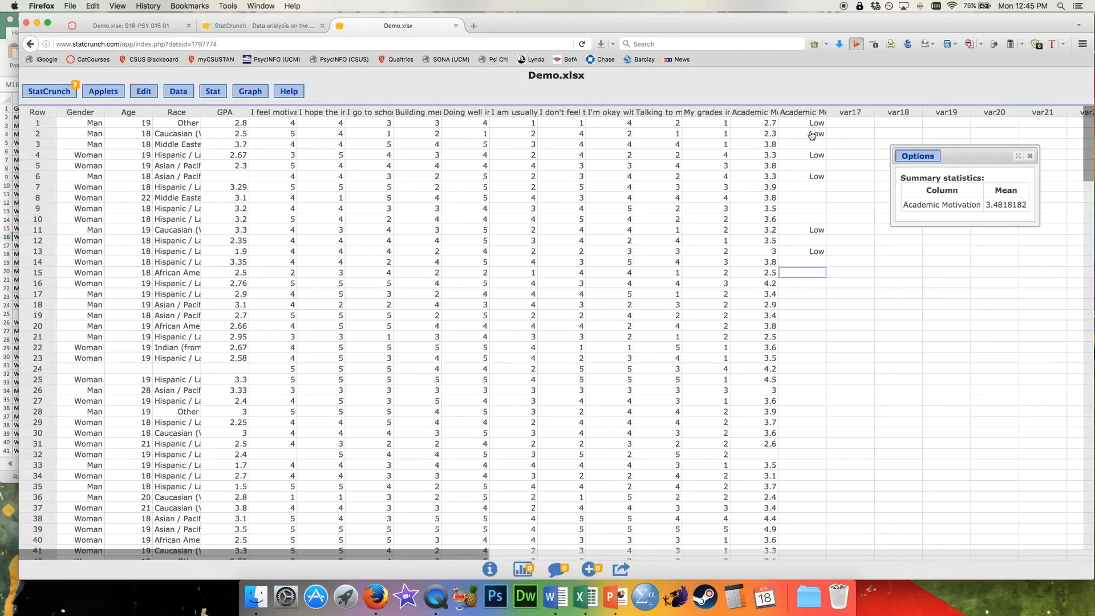
type("Low")
key("Return")
key("Return")
type("Low")
key("Return")
scroll(838, 225, "down", 10)
type("Low")
scroll(816, 197, "down", 15)
scroll(797, 305, "down", 15)
type("Low")
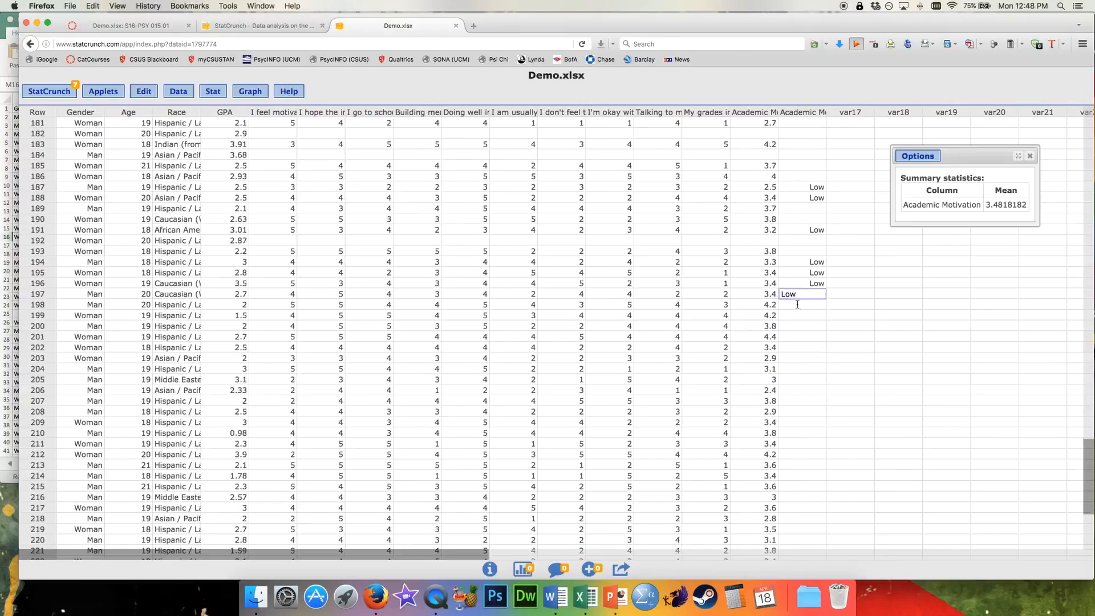
scroll(797, 304, "down", 10)
- Enter High in the high/low column for every row whose Academic Motivation score is above the mean
scroll(811, 166, "up", 20)
type("High")
scroll(809, 171, "down", 20)
type("High")
scroll(821, 222, "down", 20)
scroll(822, 222, "up", 20)
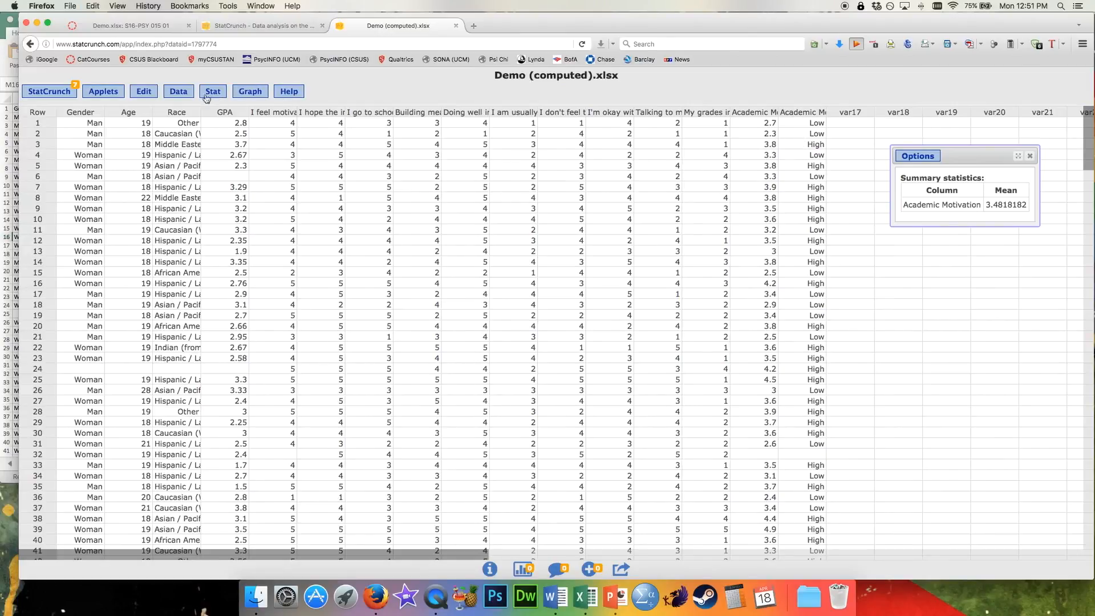
- Review the computed dataset's name, the Academic Motivation column and its high/low group labels
left_click(177, 93)
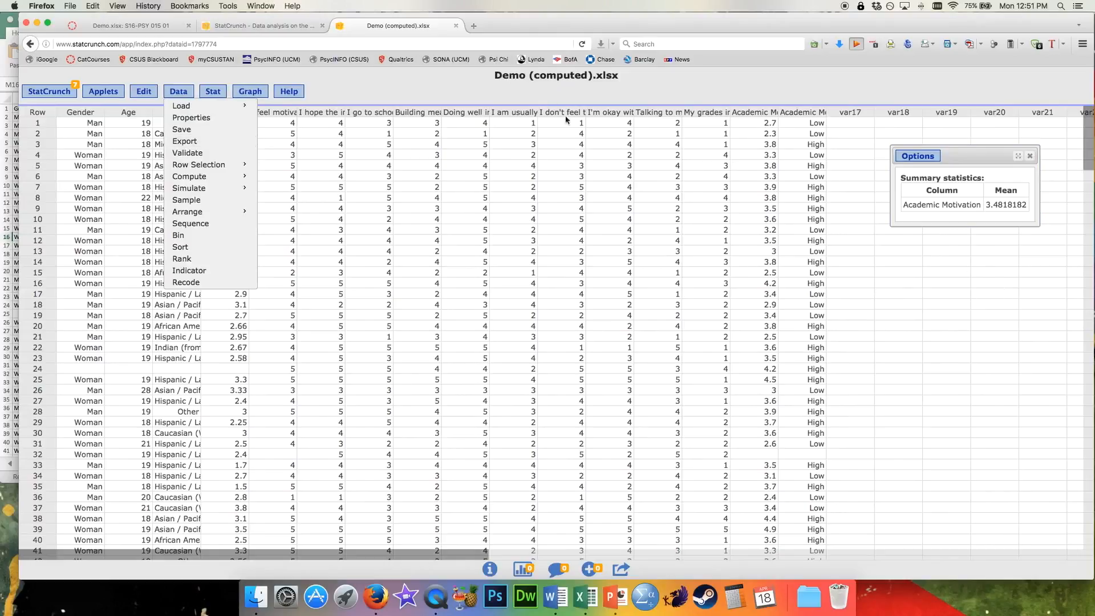
left_click(517, 79)
left_click_drag(494, 78, 593, 78)
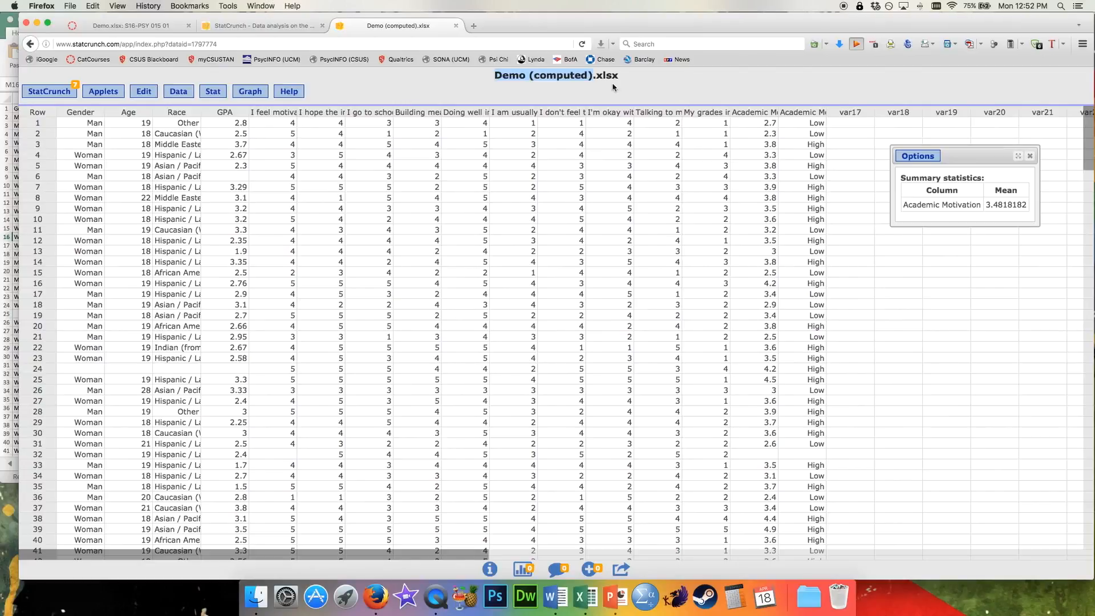
left_click(756, 112)
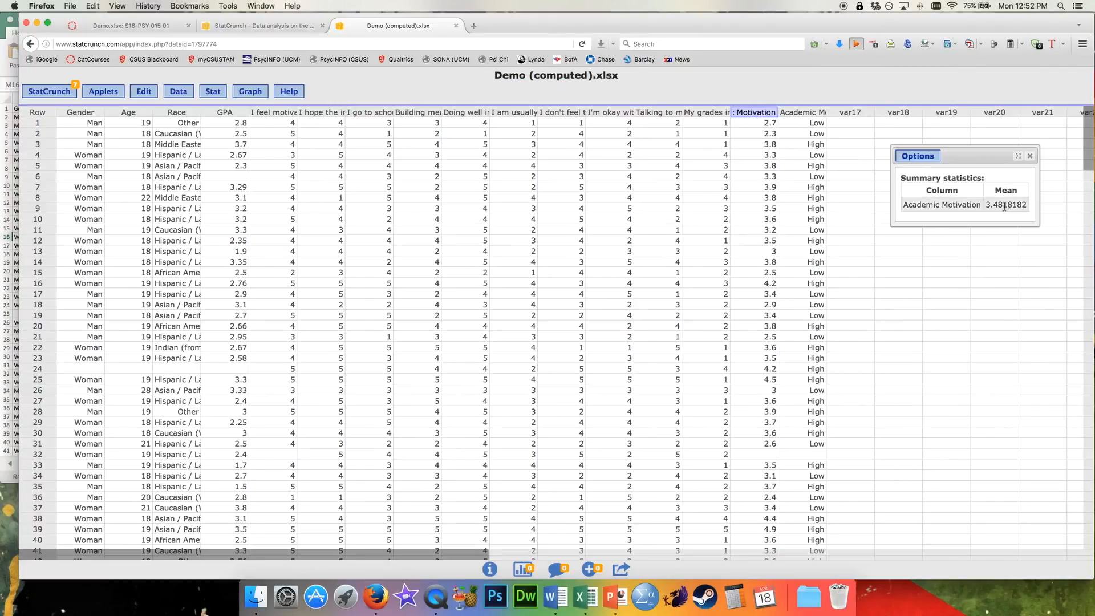
left_click(802, 120)
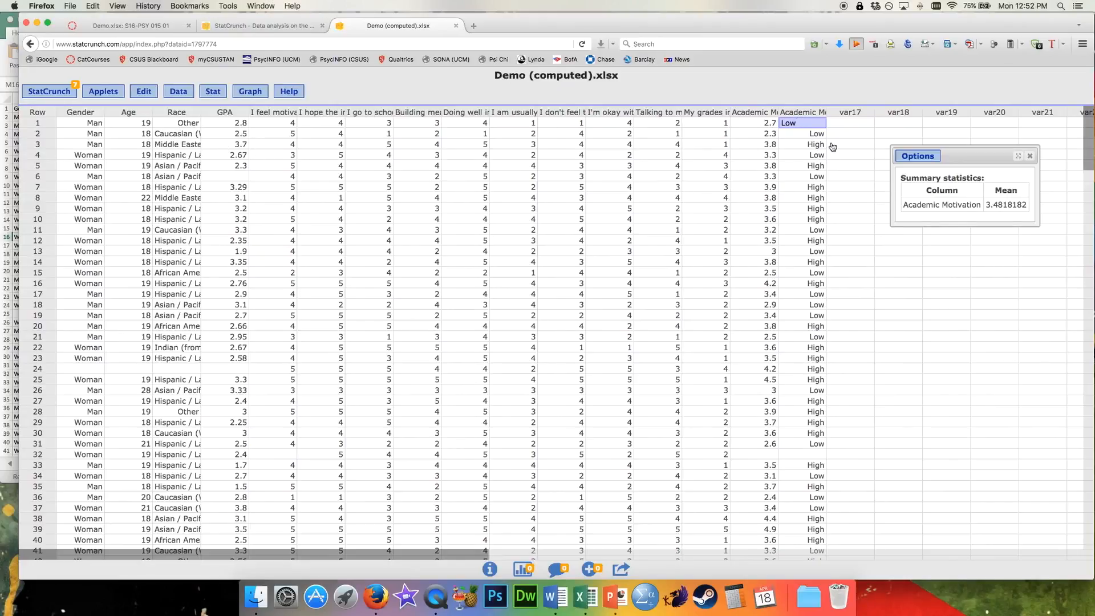
- Start a two-sample t-test with data, widen its dialog, and choose GPA as the values for both samples
left_click(213, 91)
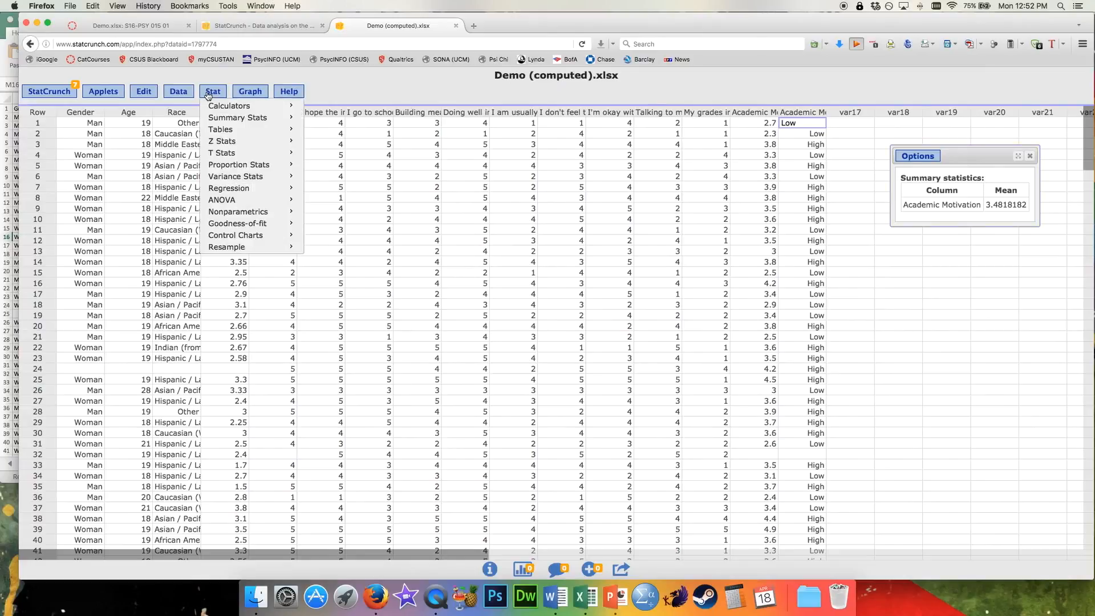
mouse_move(260, 159)
mouse_move(349, 166)
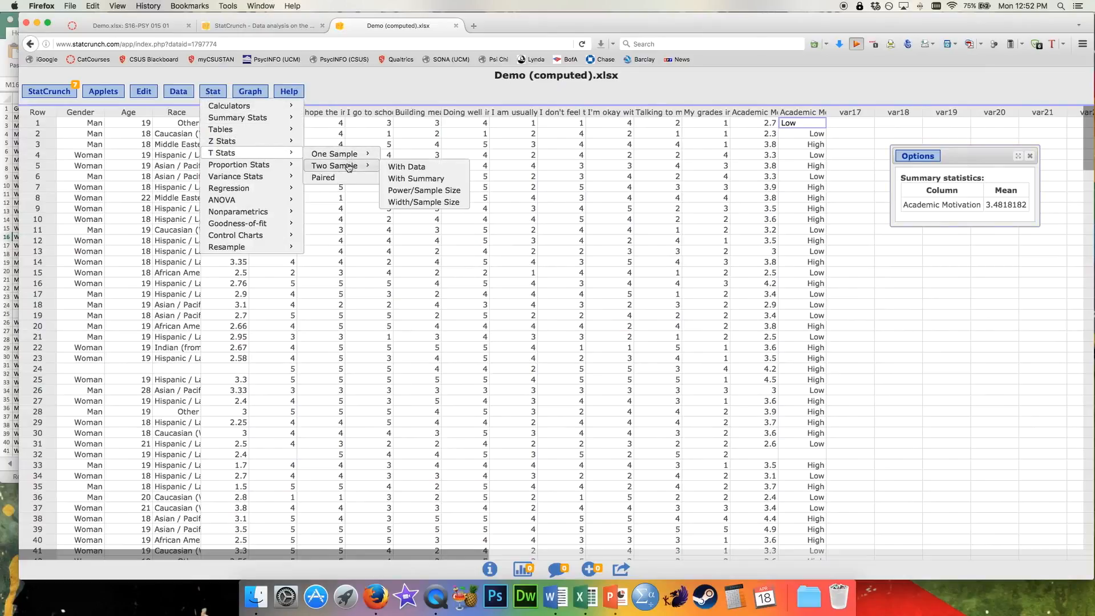
left_click(429, 171)
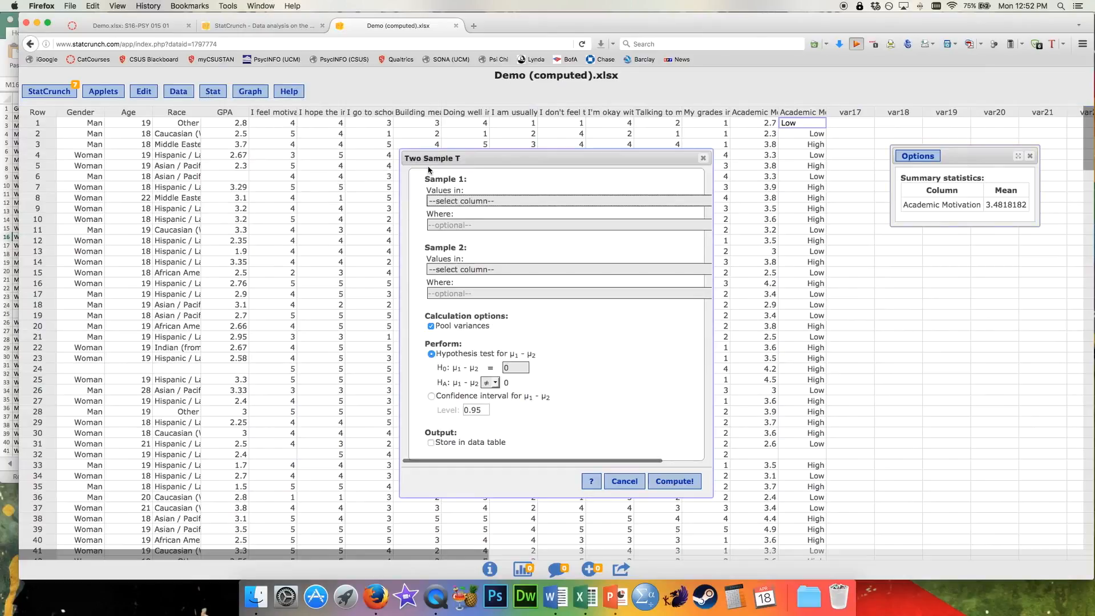
left_click_drag(715, 242, 845, 242)
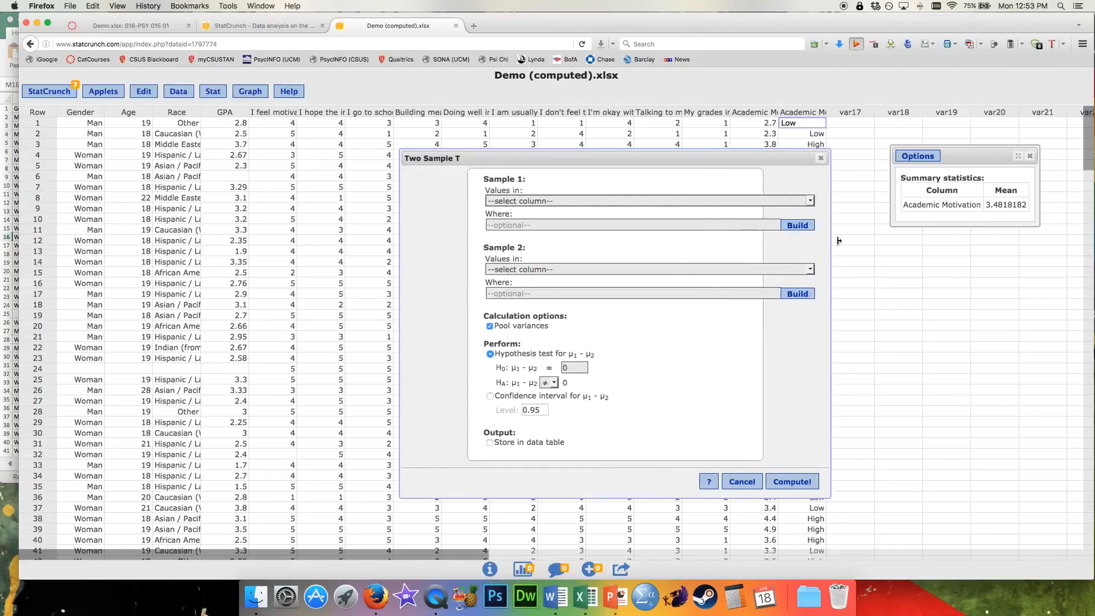
left_click(524, 201)
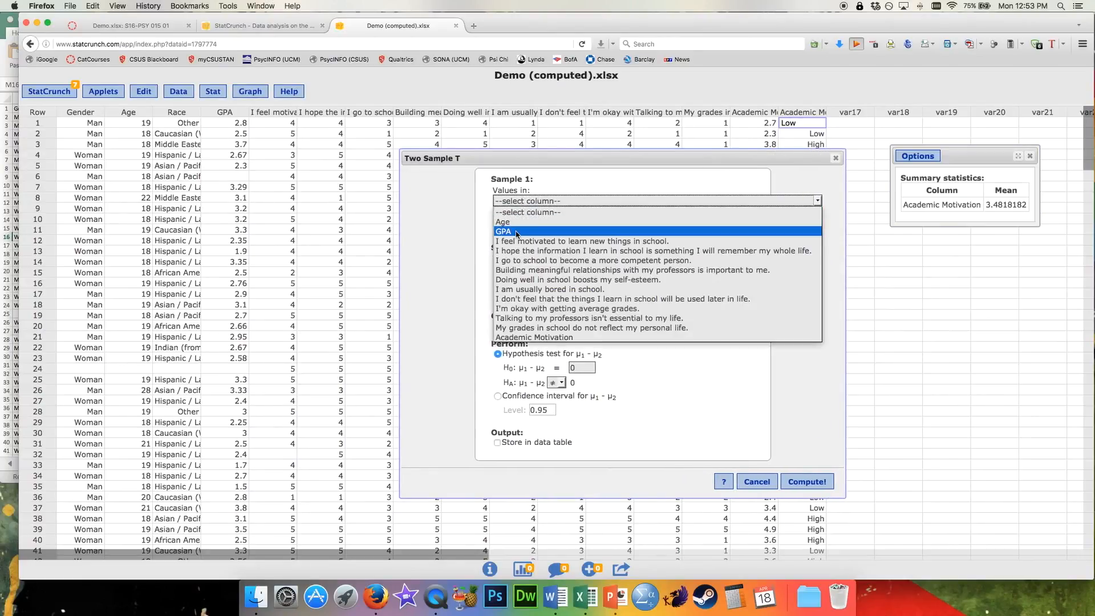
left_click(516, 231)
left_click(511, 269)
left_click(512, 299)
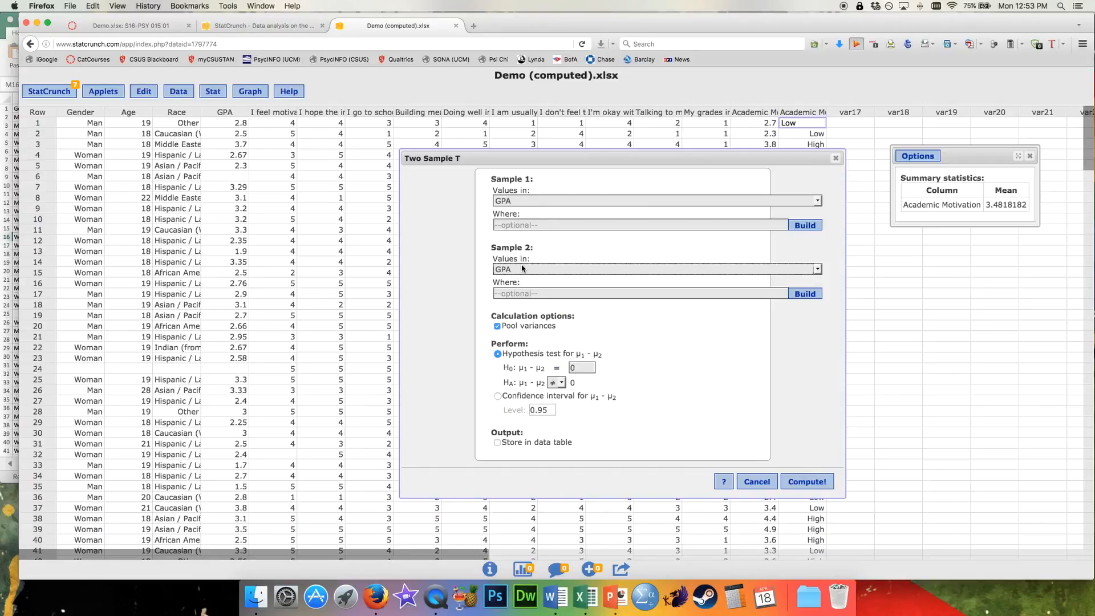
- Restrict Sample 1 to rows where "Academic Movitvation (high v low)"="Low" and check the resulting condition
left_click(805, 227)
scroll(556, 294, "down", 3)
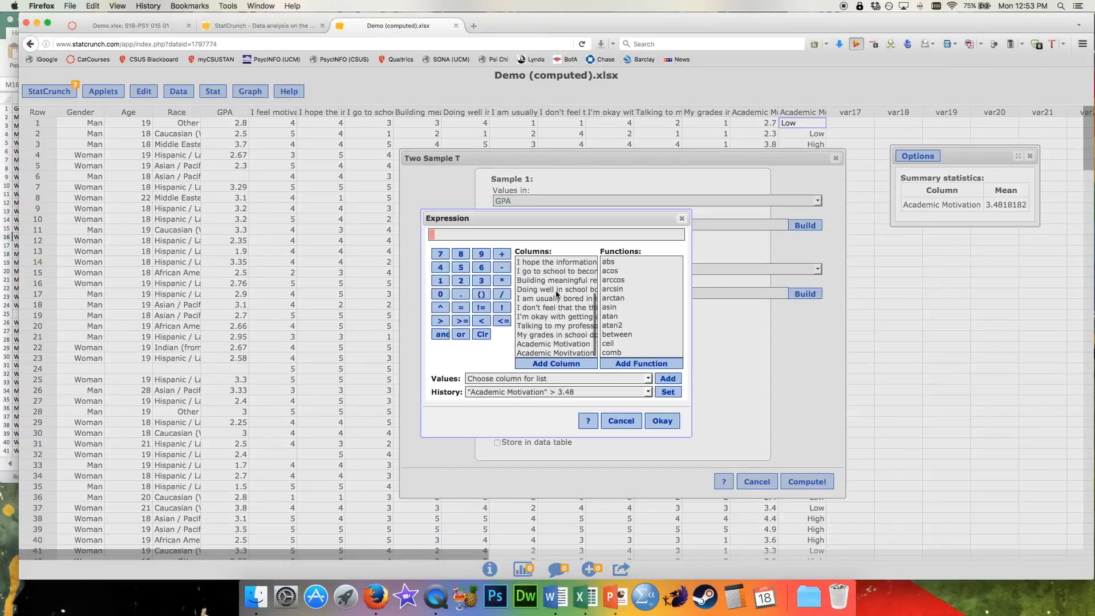
left_click(561, 353)
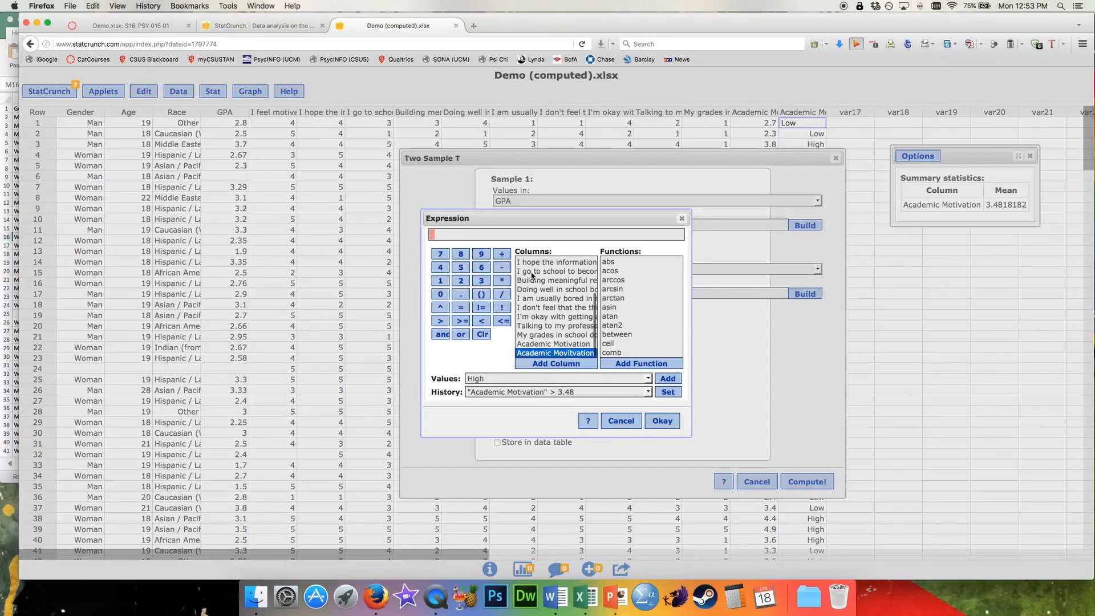
double_click(593, 353)
type("=")
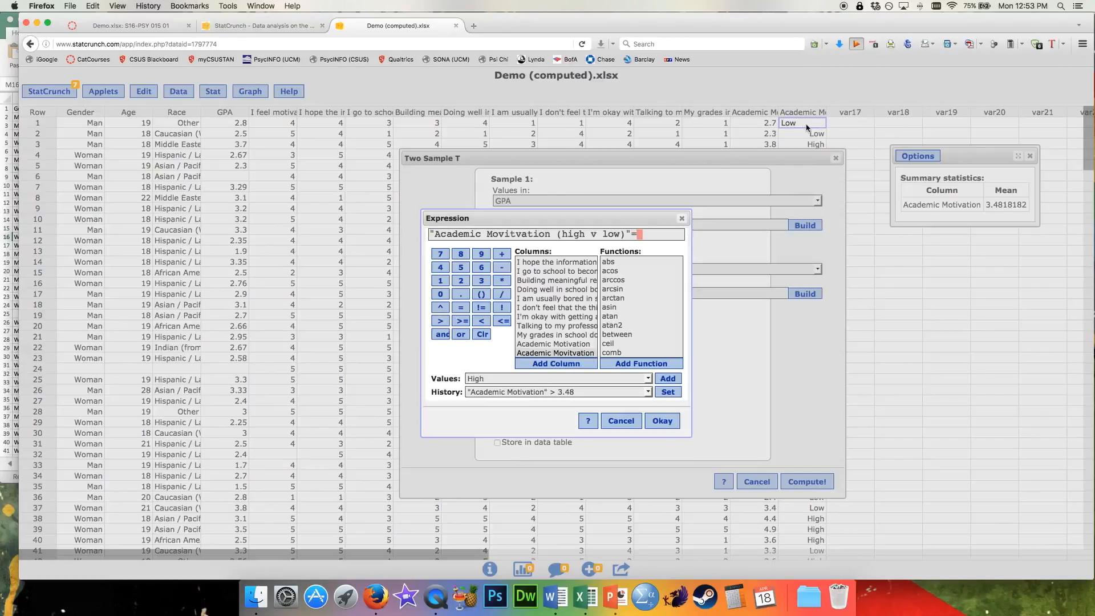
left_click(648, 379)
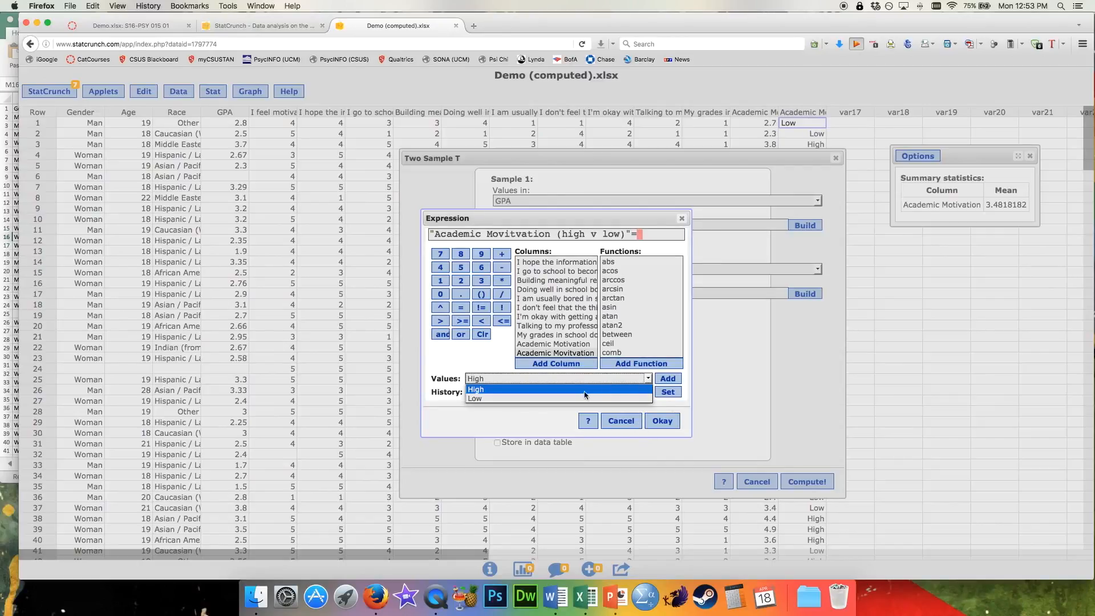
left_click(488, 399)
left_click(668, 379)
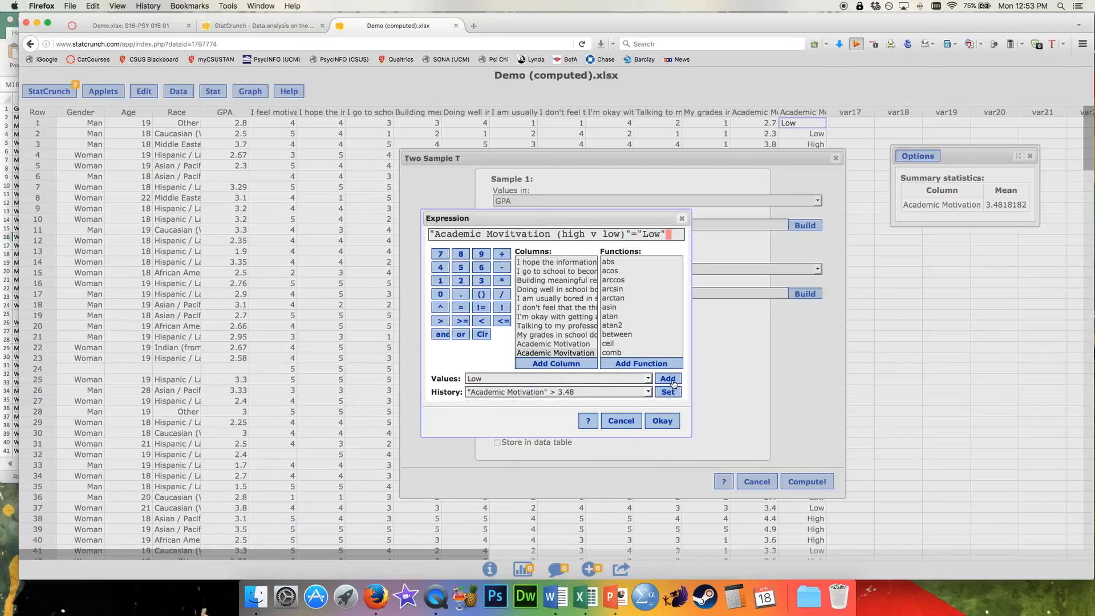
left_click(661, 423)
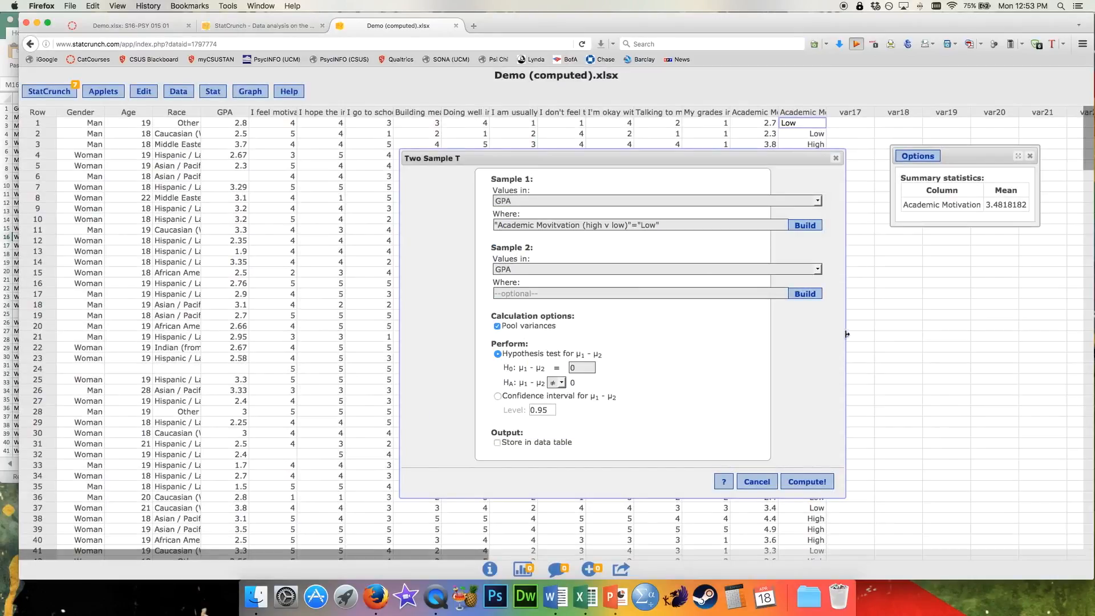
double_click(546, 226)
left_click(677, 226)
- Restrict Sample 2 of the t-test to rows where "Academic Movitvation (high v low)" = "High"
left_click(807, 299)
scroll(550, 337, "down", 3)
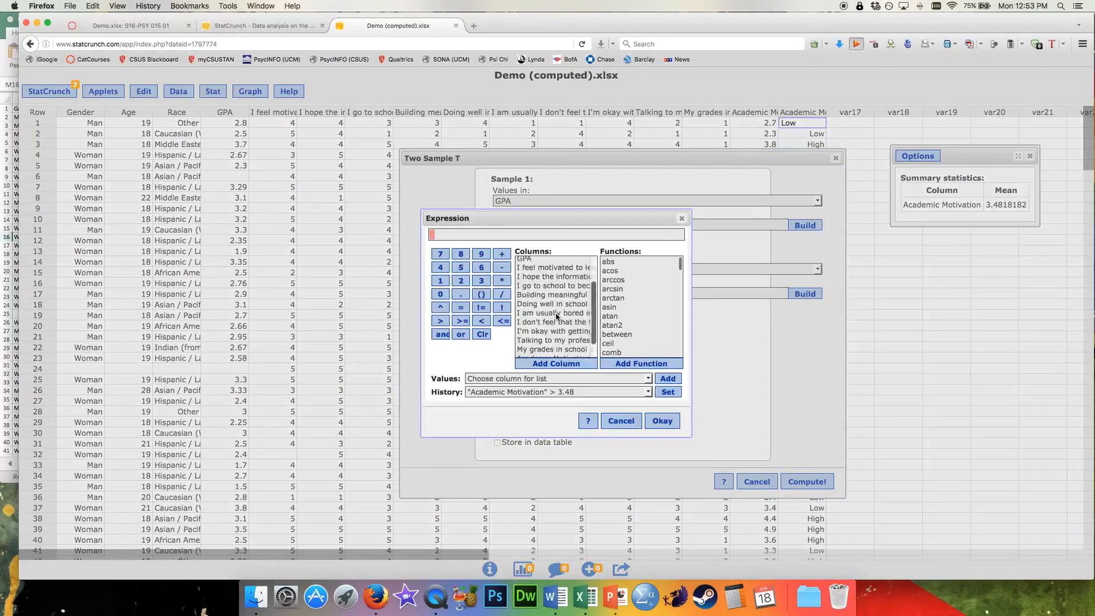
left_click(547, 353)
left_click(554, 365)
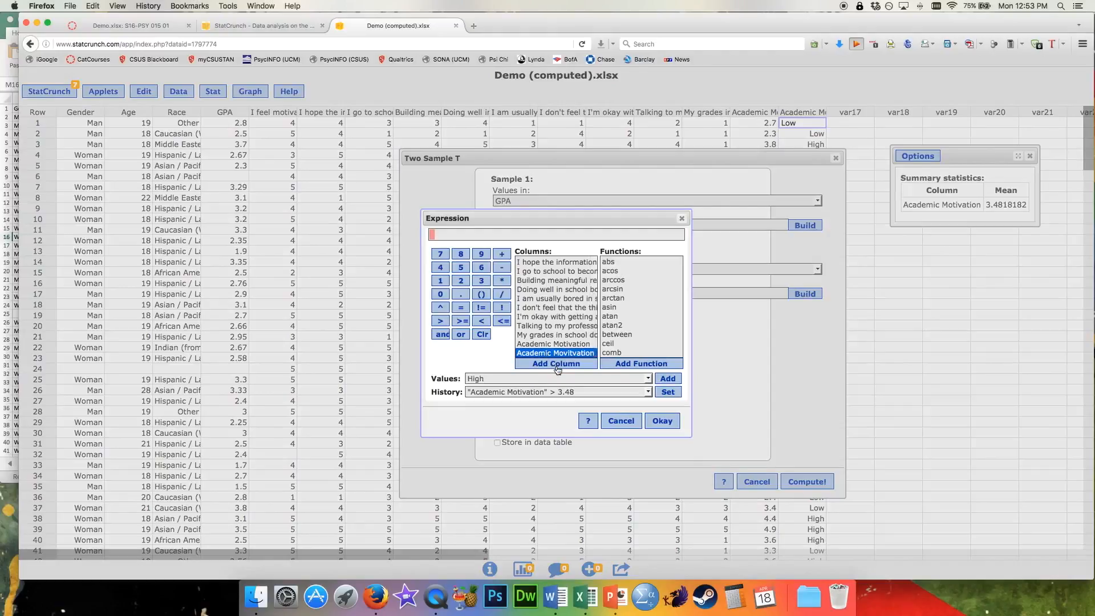
left_click(461, 308)
left_click(668, 378)
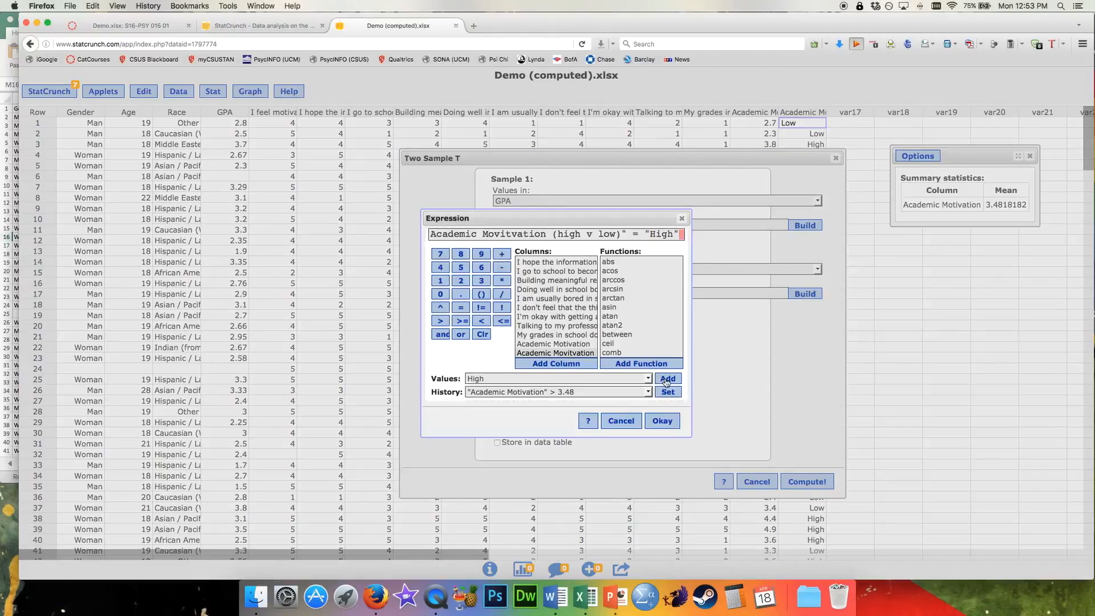
left_click(664, 424)
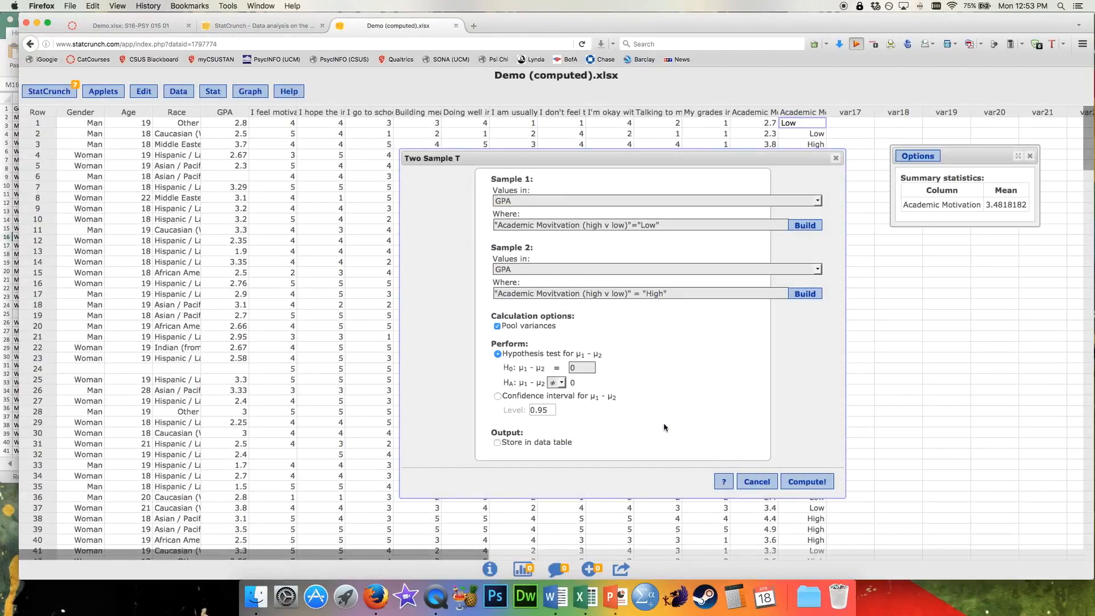
- Review the Sample 2 condition and the direction options of the alternative hypothesis for the two means
left_click(562, 385)
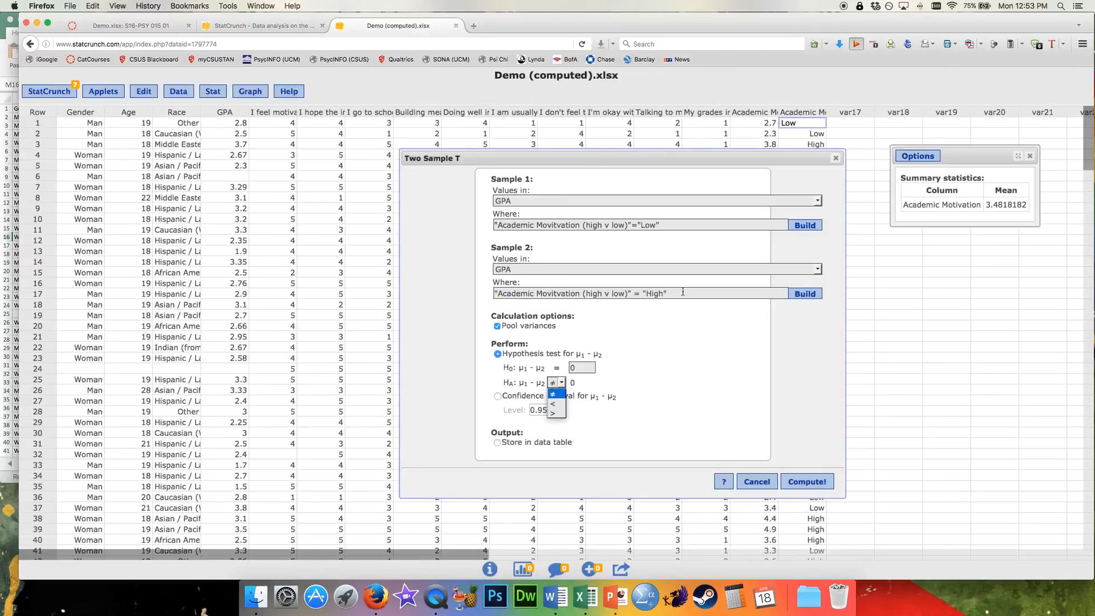
left_click(655, 296)
left_click_drag(641, 293, 667, 293)
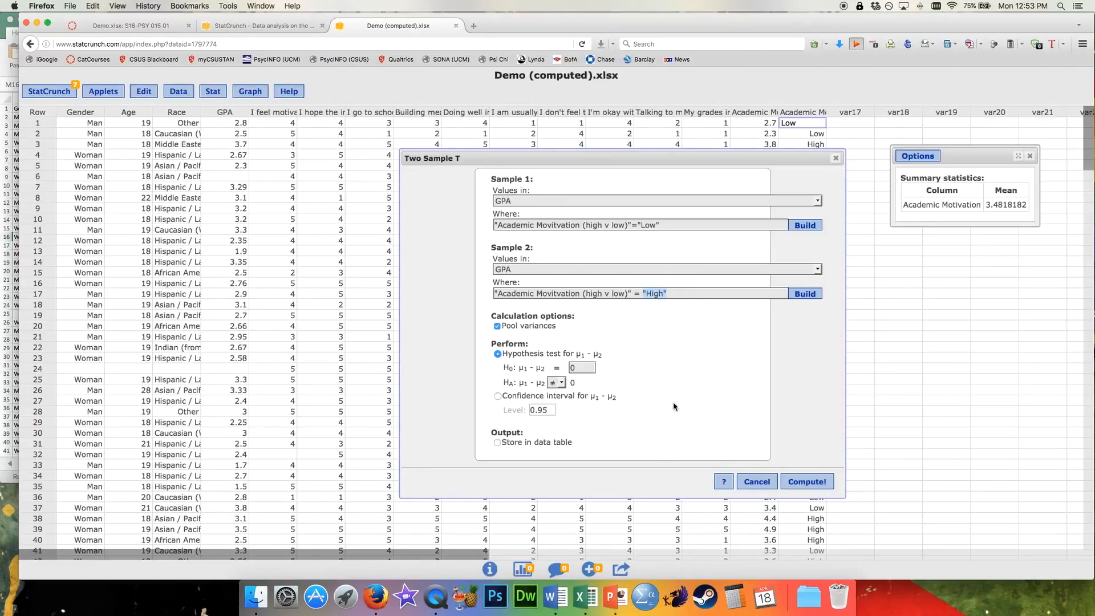
left_click(521, 387)
double_click(521, 384)
double_click(539, 383)
double_click(523, 384)
double_click(542, 384)
- Set the alternative hypothesis to μ1 - μ2 < 0, recheck the Low and High conditions, and compute the t-test
left_click(561, 383)
left_click(557, 405)
double_click(522, 382)
double_click(646, 224)
double_click(655, 293)
left_click(560, 383)
left_click(699, 401)
left_click(806, 481)
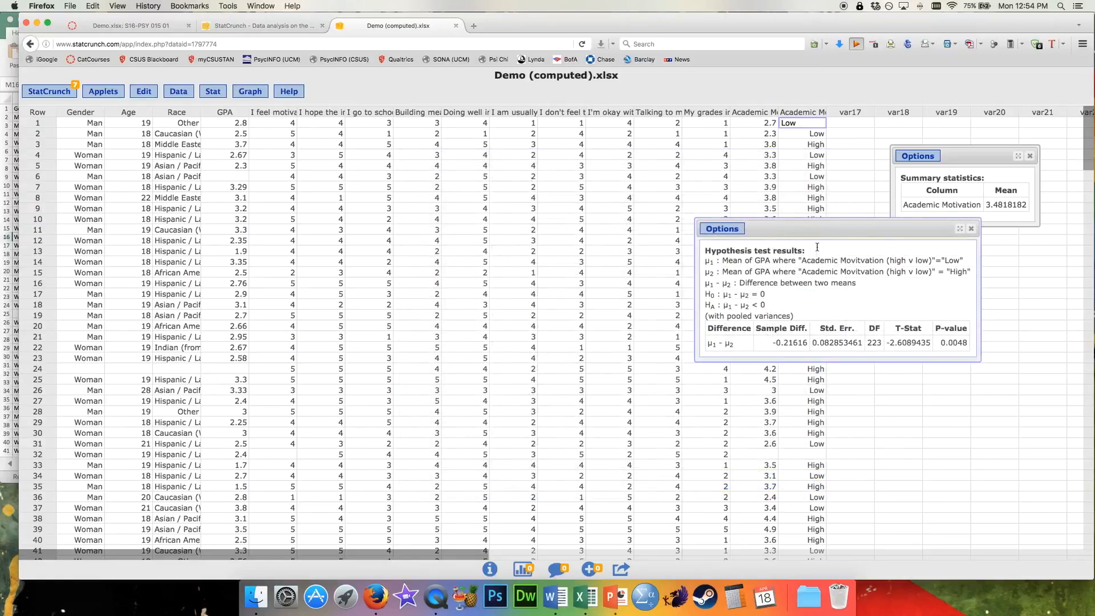
- Check the t-test's P-value and close the Academic Motivation mean summary, keeping the test results beside the data
left_click_drag(819, 227, 548, 120)
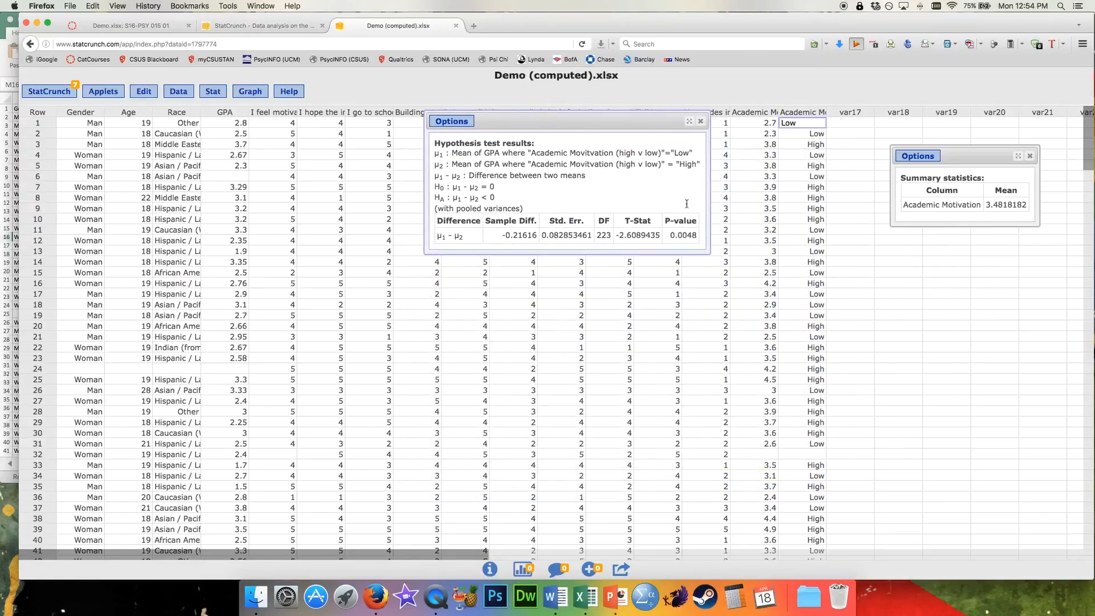
left_click_drag(670, 234, 701, 235)
left_click_drag(616, 121, 767, 135)
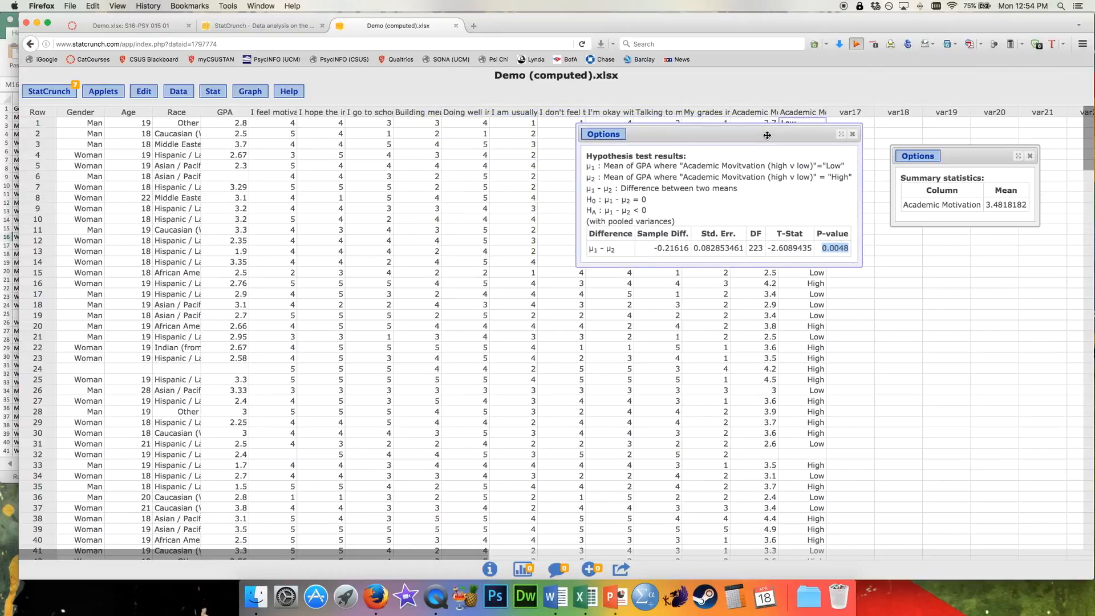
left_click(1029, 156)
left_click_drag(780, 128, 921, 128)
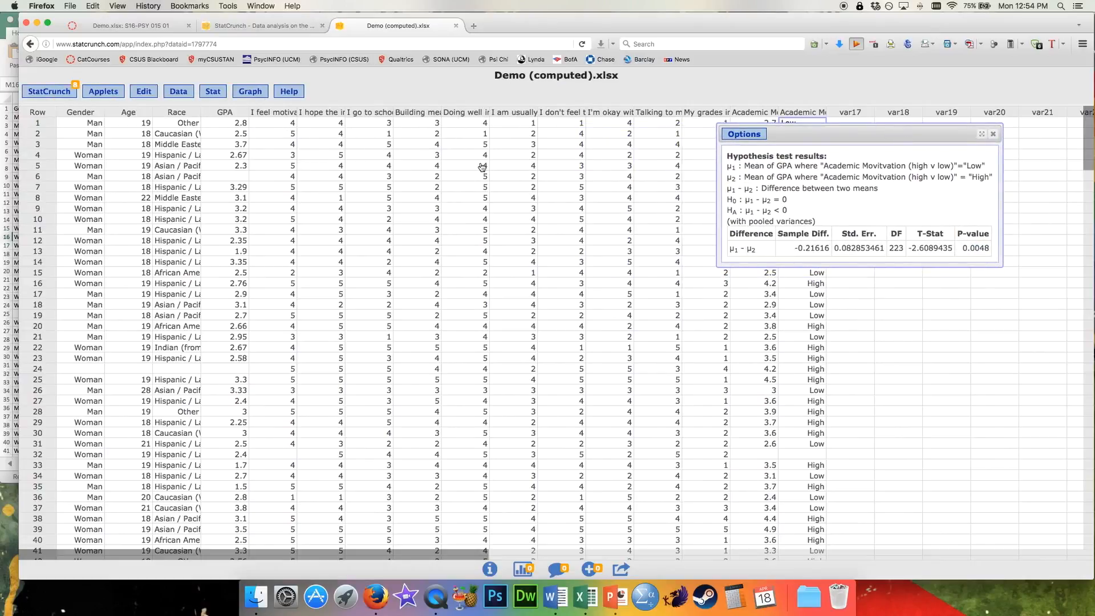
- Set up column summary statistics for GPA, grouped by Academic Movitvation (high v low)
left_click(221, 97)
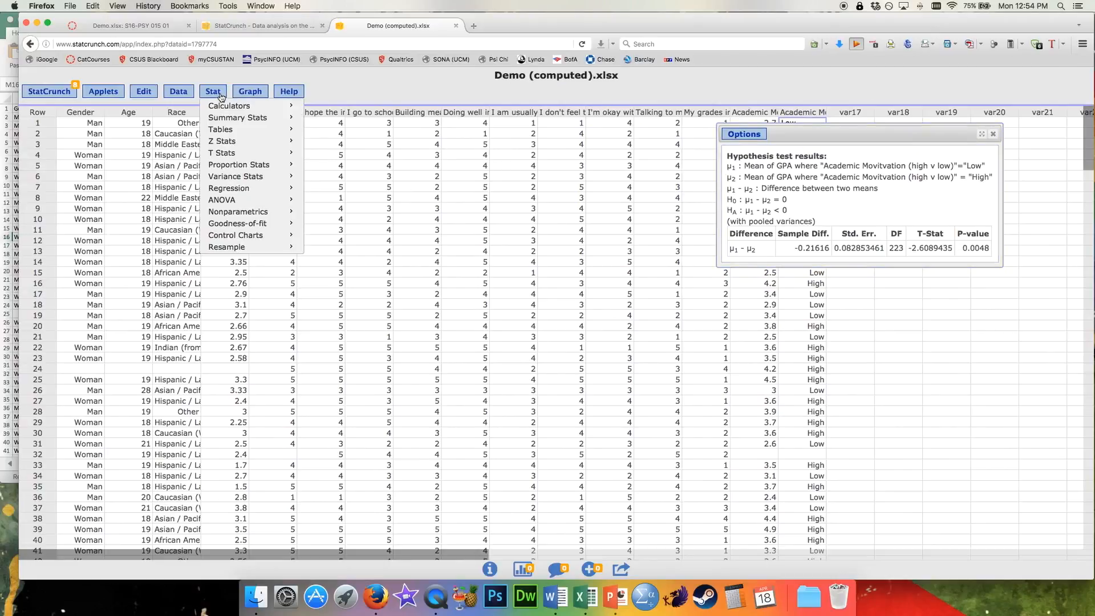
mouse_move(236, 118)
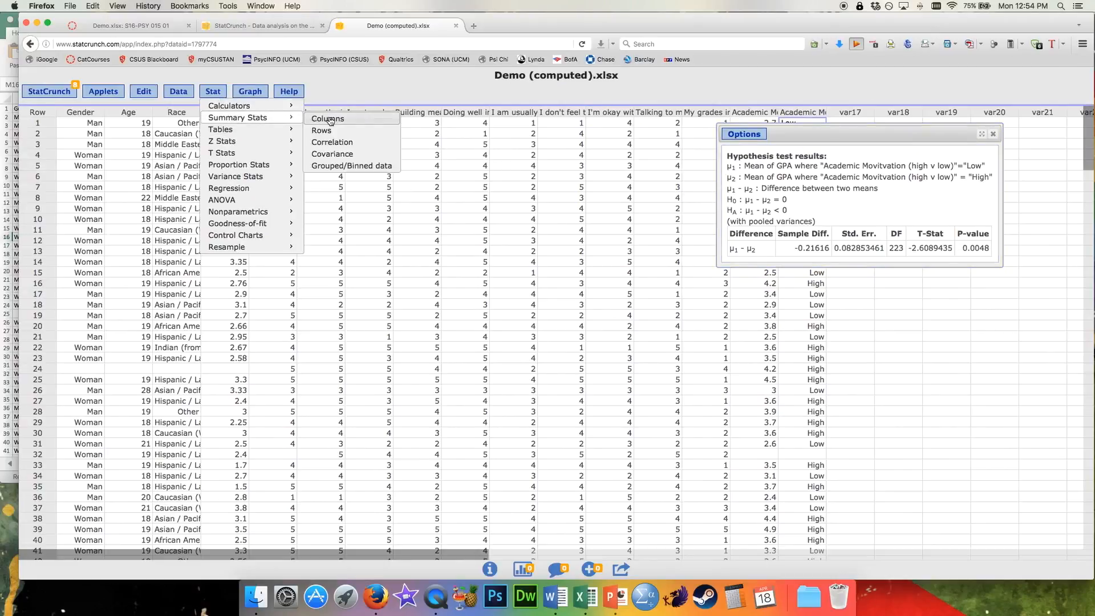
left_click(331, 120)
scroll(499, 218, "down", 2)
scroll(499, 217, "down", 3)
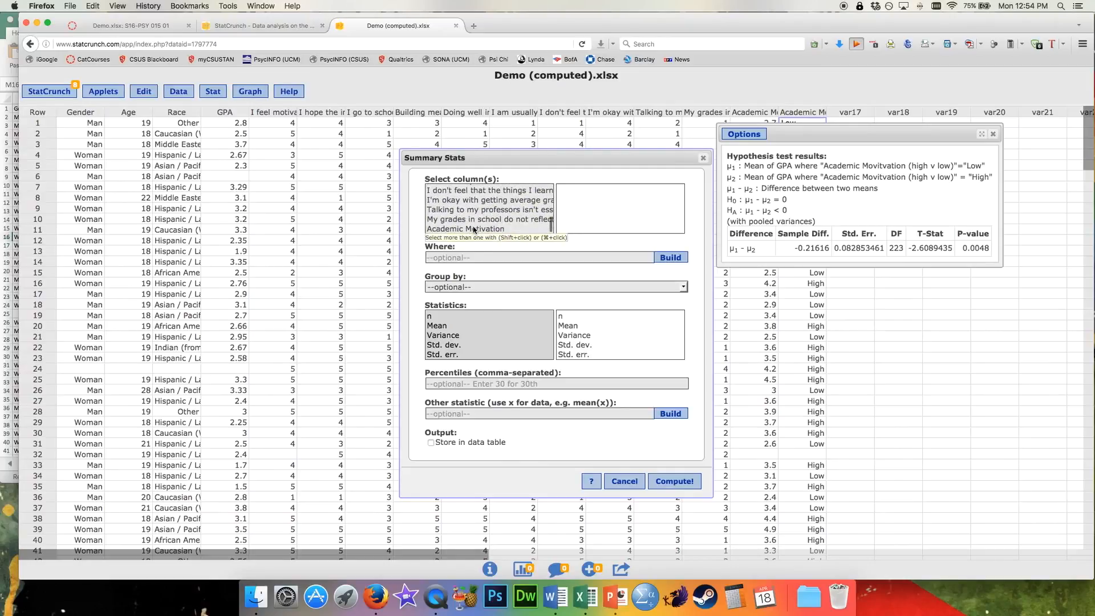
scroll(473, 229, "up", 5)
left_click(457, 200)
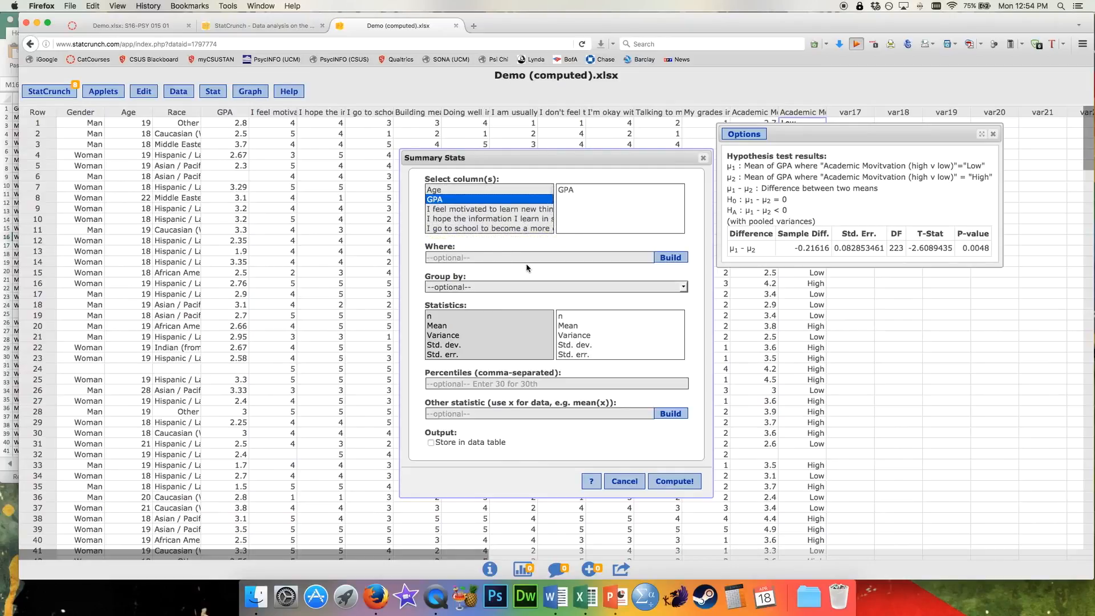
left_click(682, 287)
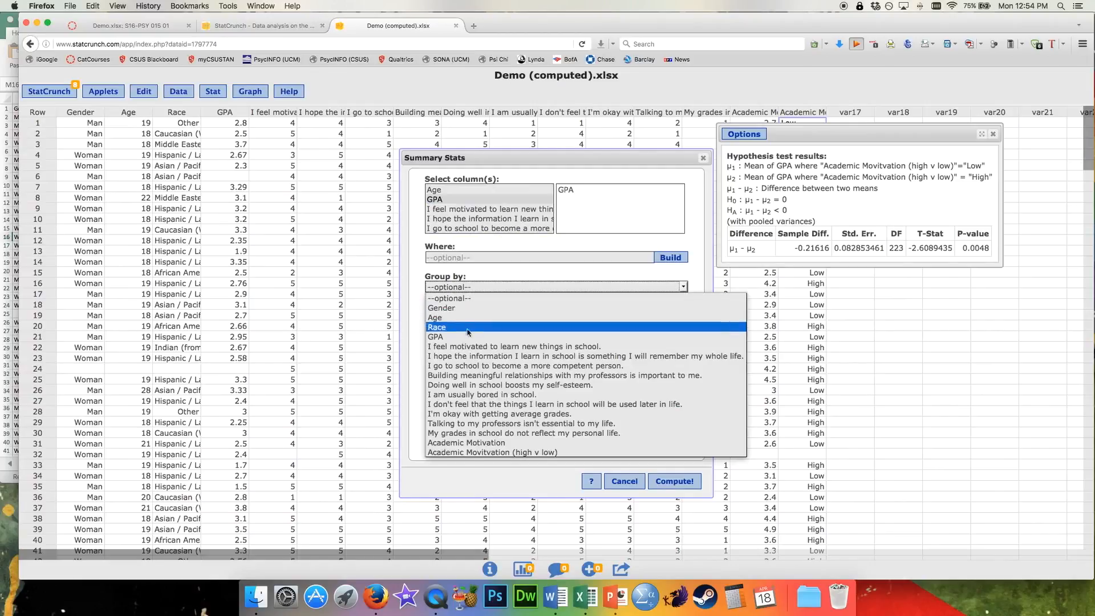
left_click(511, 453)
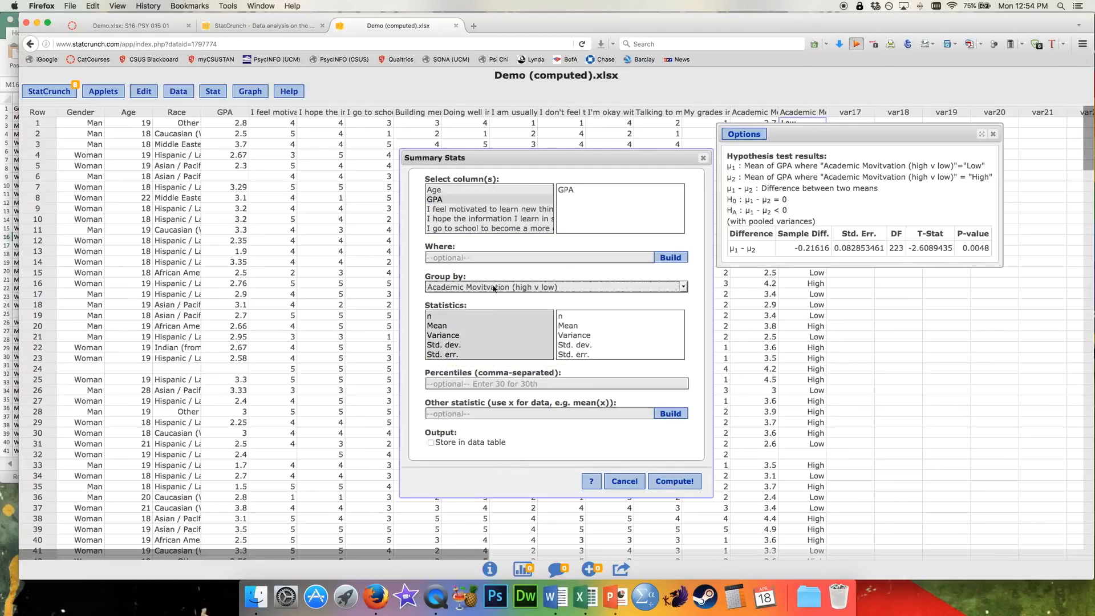
- Limit the statistics to n, Mean and Std. dev., compute them, and place the summary below the t-test results
left_click(442, 319)
left_click(441, 326, "shift")
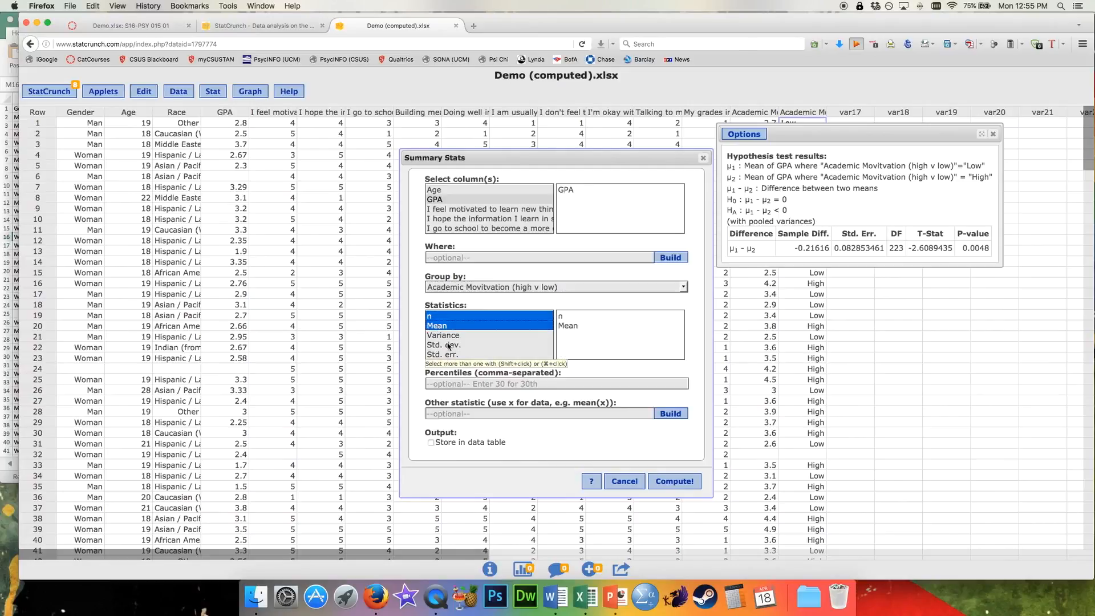
left_click(445, 344, "super")
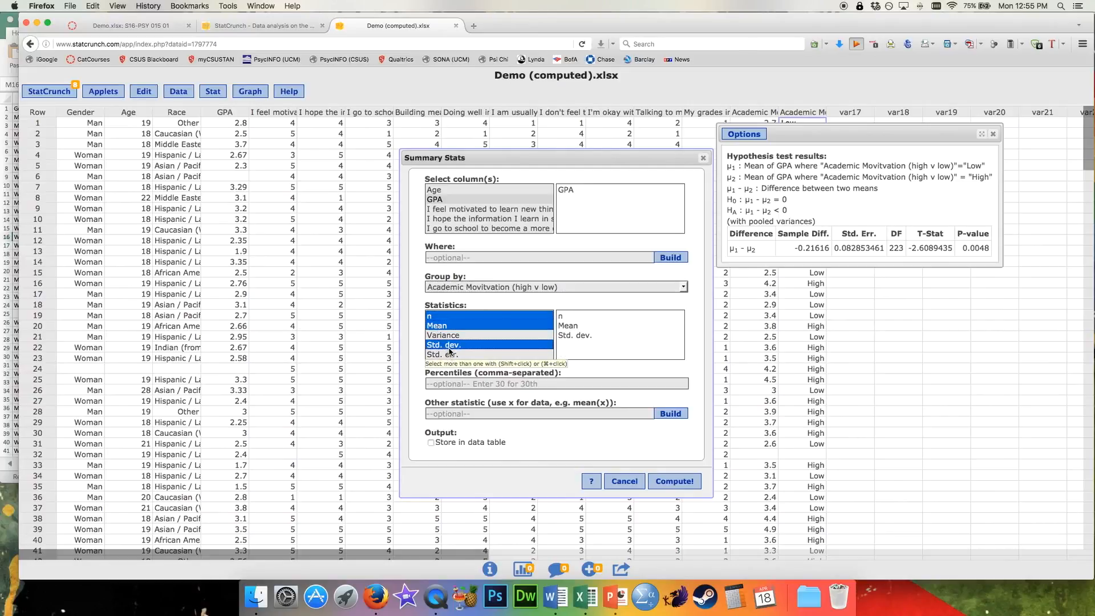
left_click(670, 487)
left_click_drag(840, 237, 865, 303)
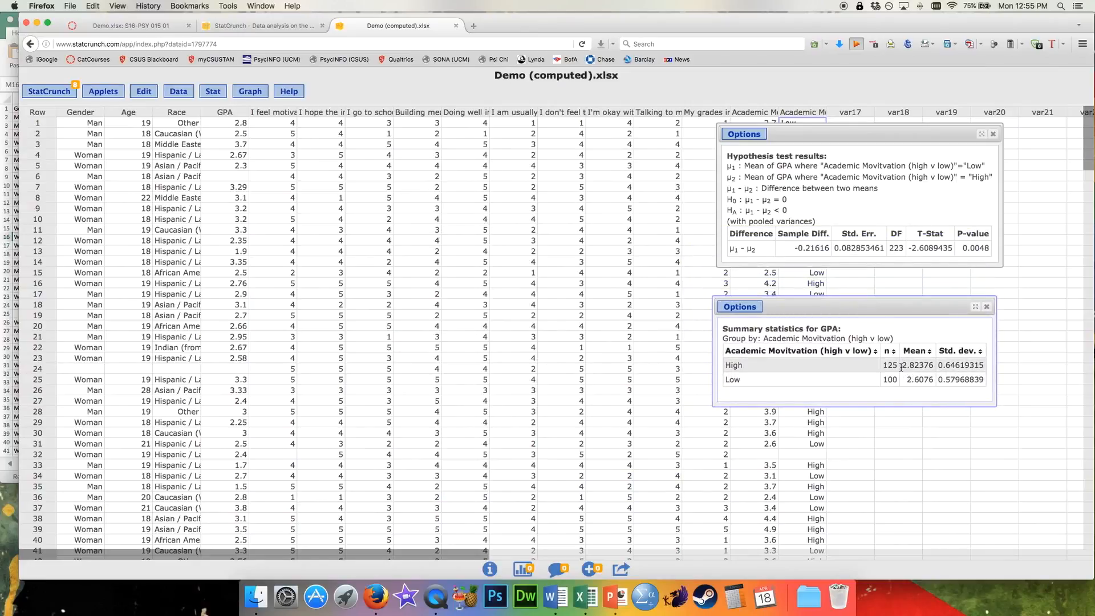
- Compare the mean GPA of the High and Low motivation groups and align the summary under the t-test results
double_click(738, 365)
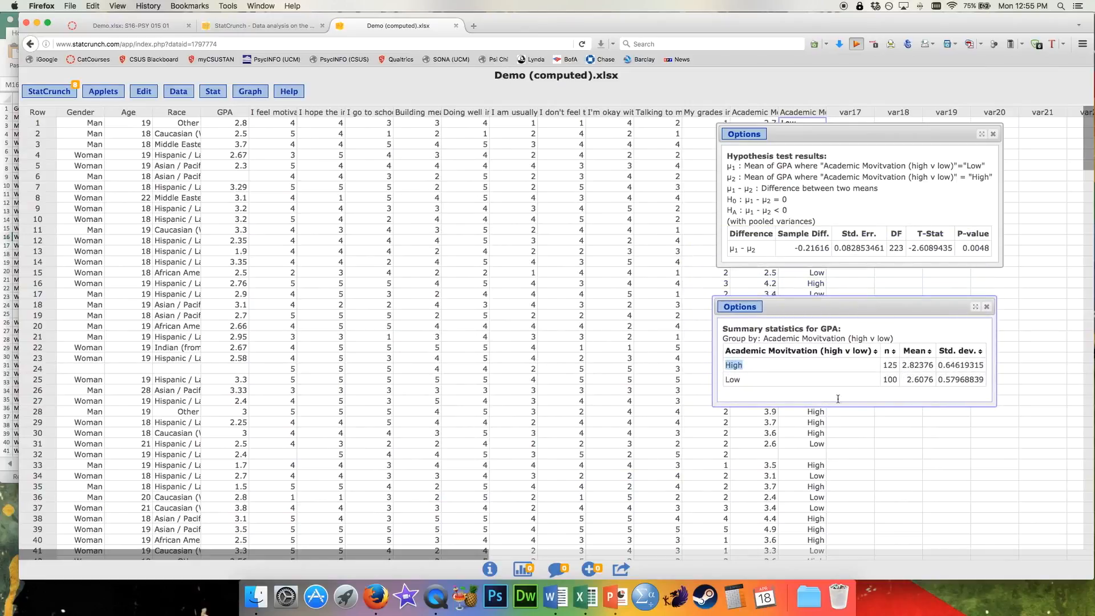
left_click_drag(902, 365, 917, 366)
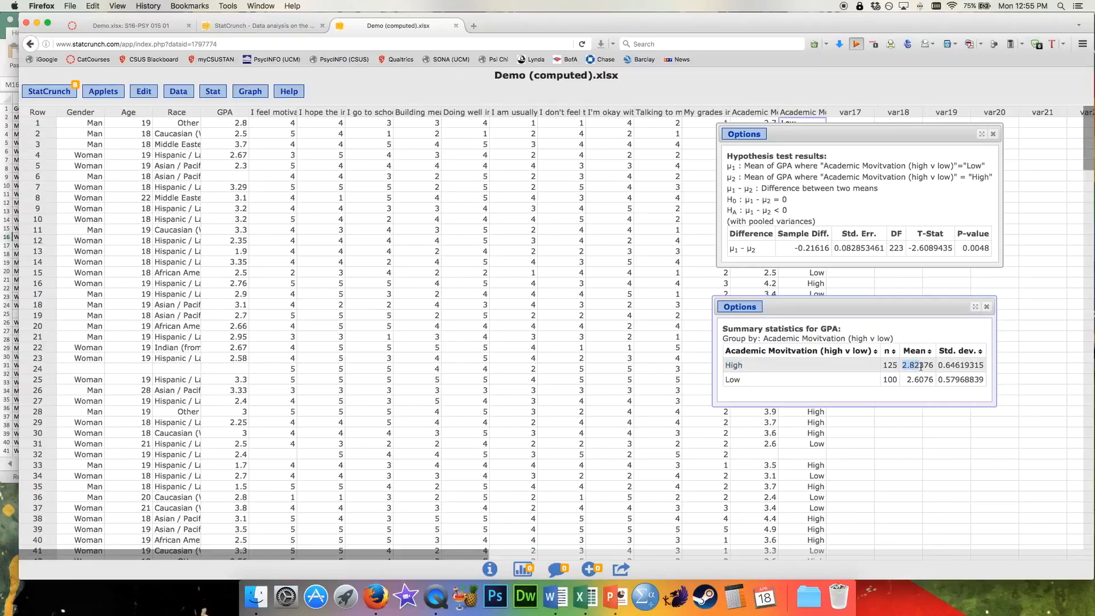
double_click(735, 379)
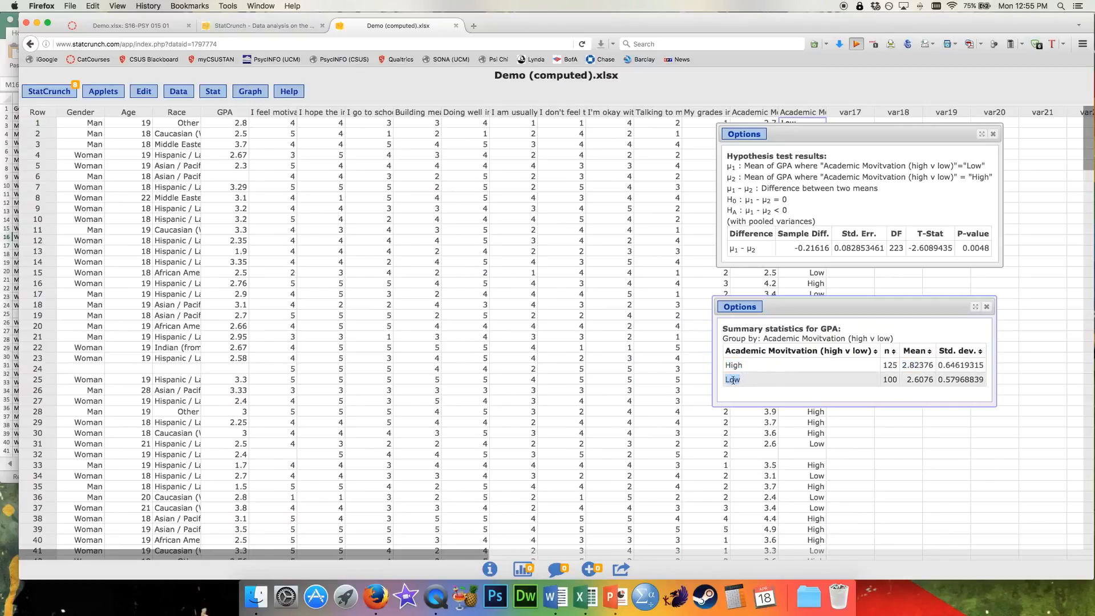
left_click_drag(907, 380, 924, 380)
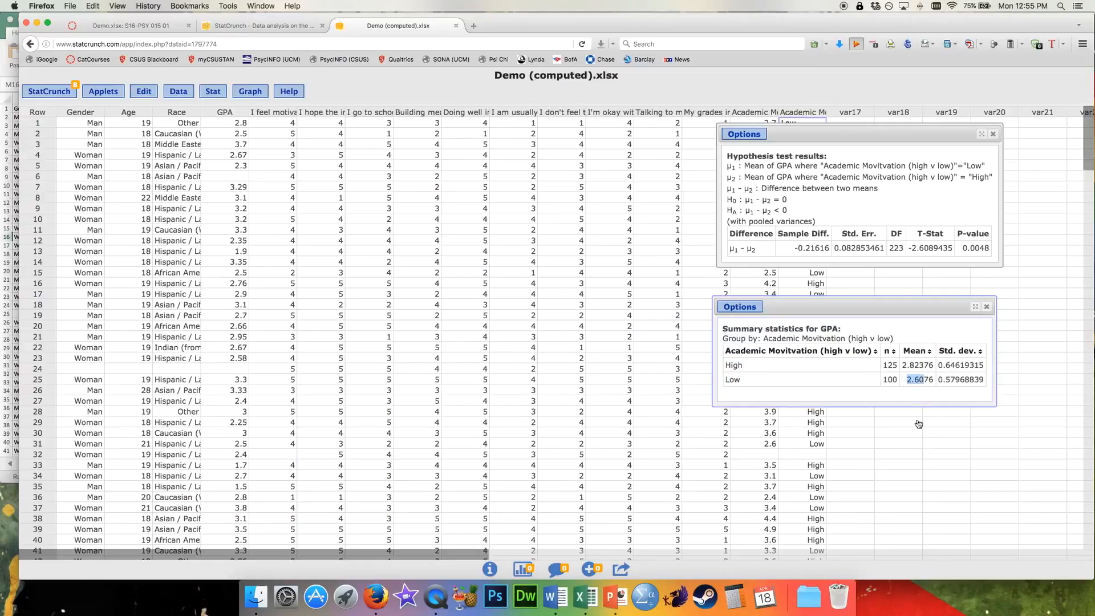
left_click_drag(864, 310, 868, 285)
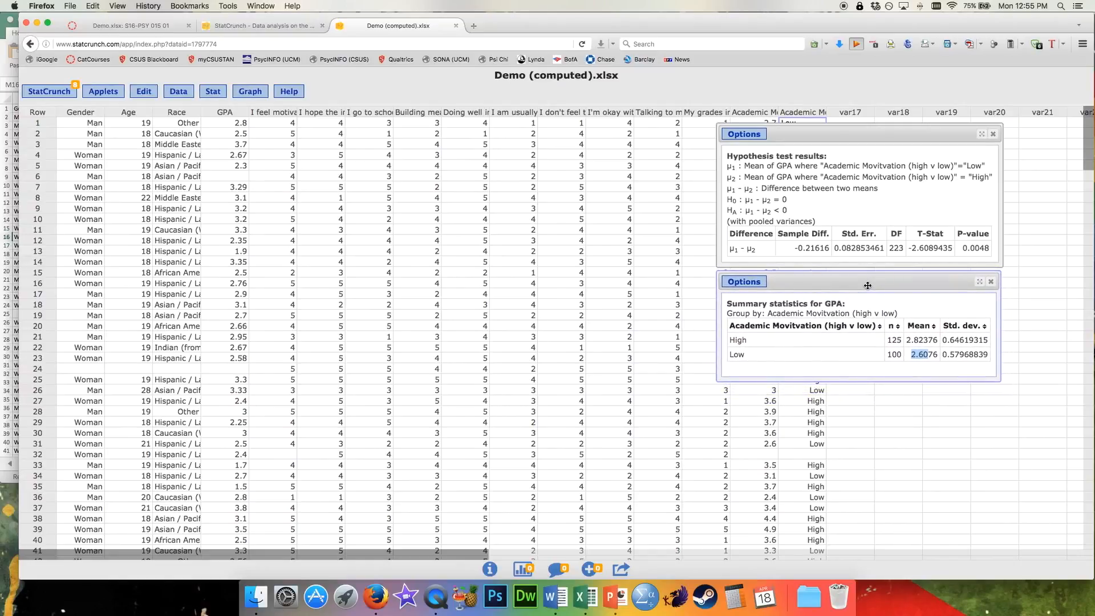
- Create a means plot of GPA grouped by Academic Movitvation (high v low) with a standard error multiplier of 1
left_click(243, 93)
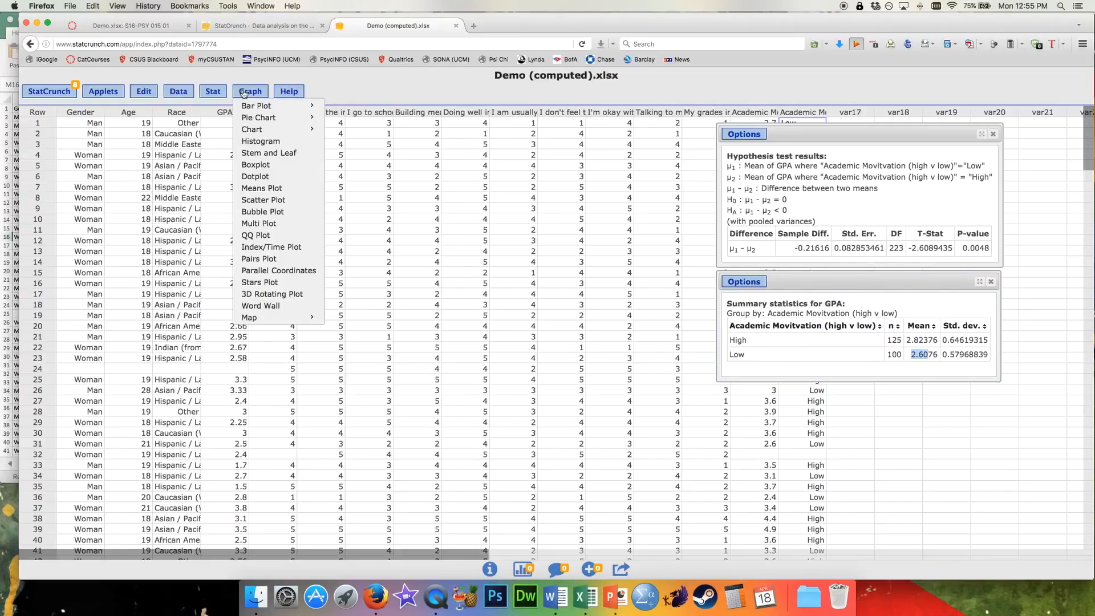
left_click(288, 189)
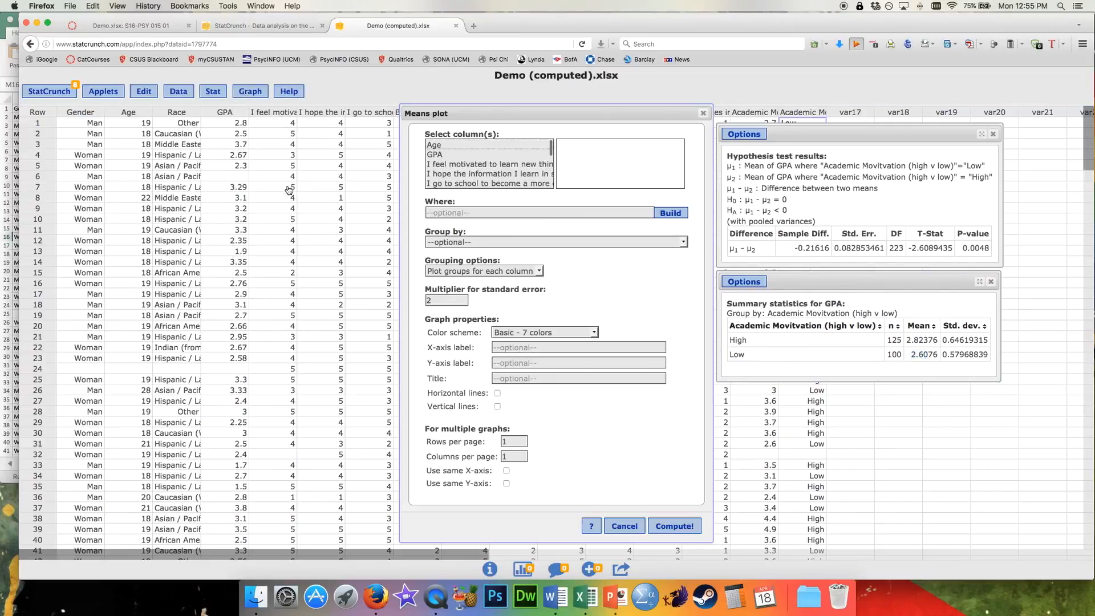
left_click(448, 154)
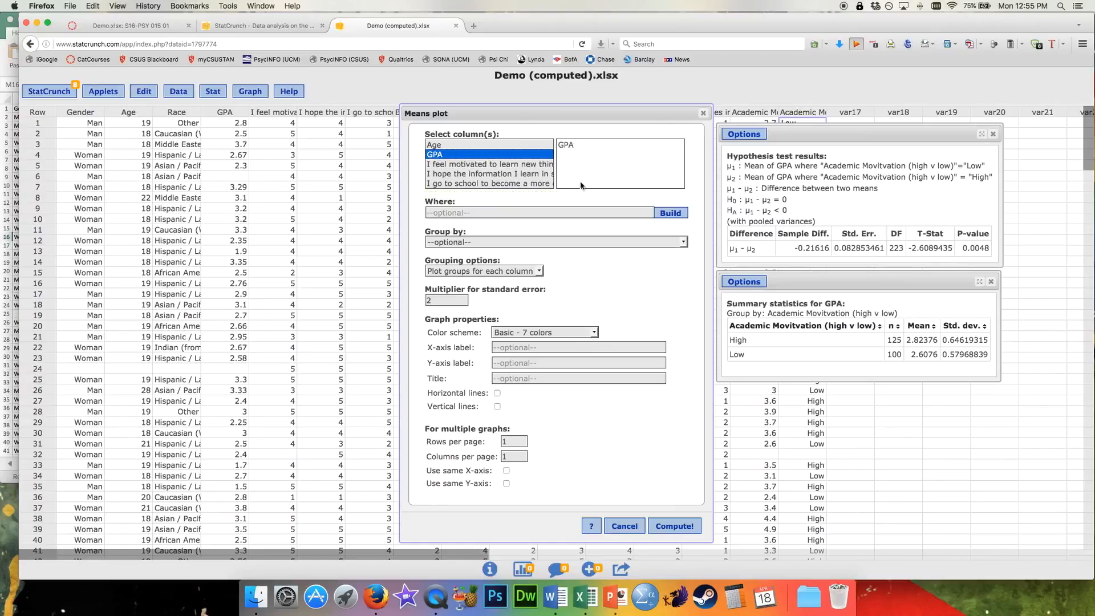
left_click(682, 242)
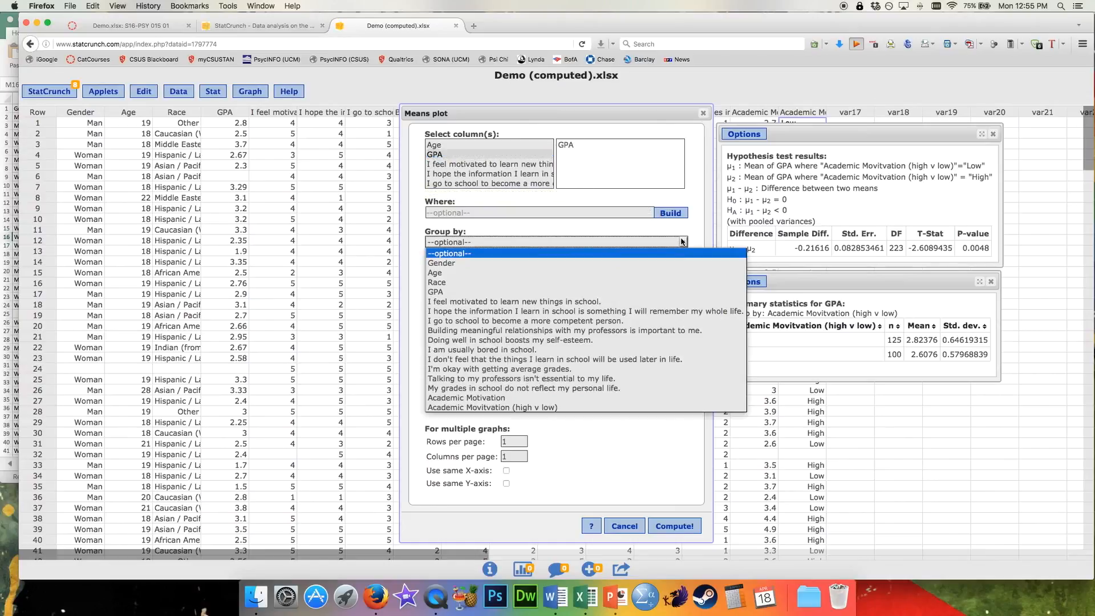
left_click(520, 409)
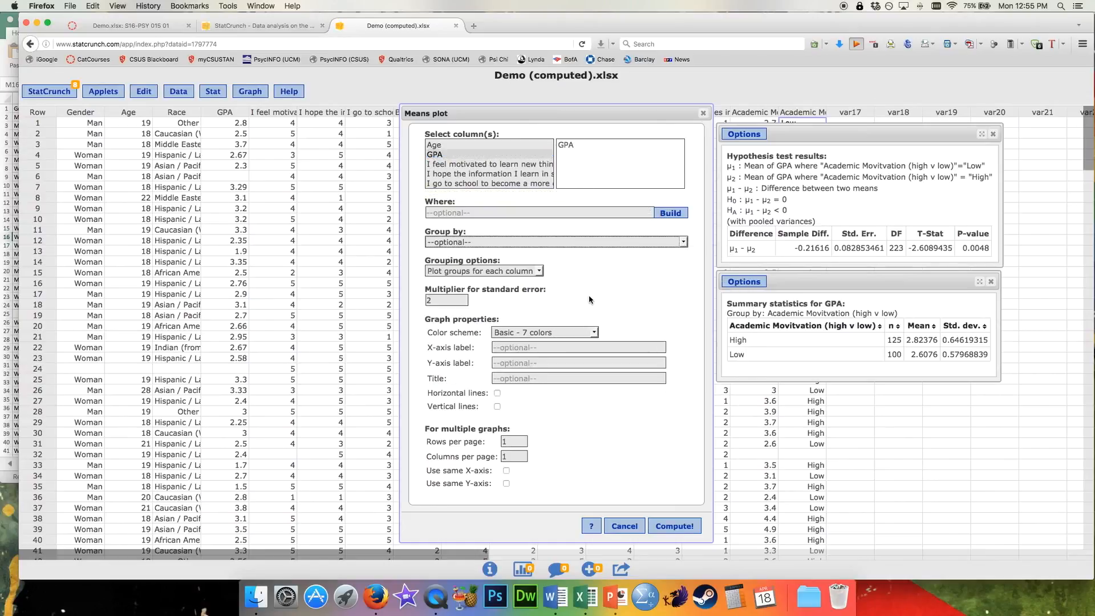
double_click(440, 297)
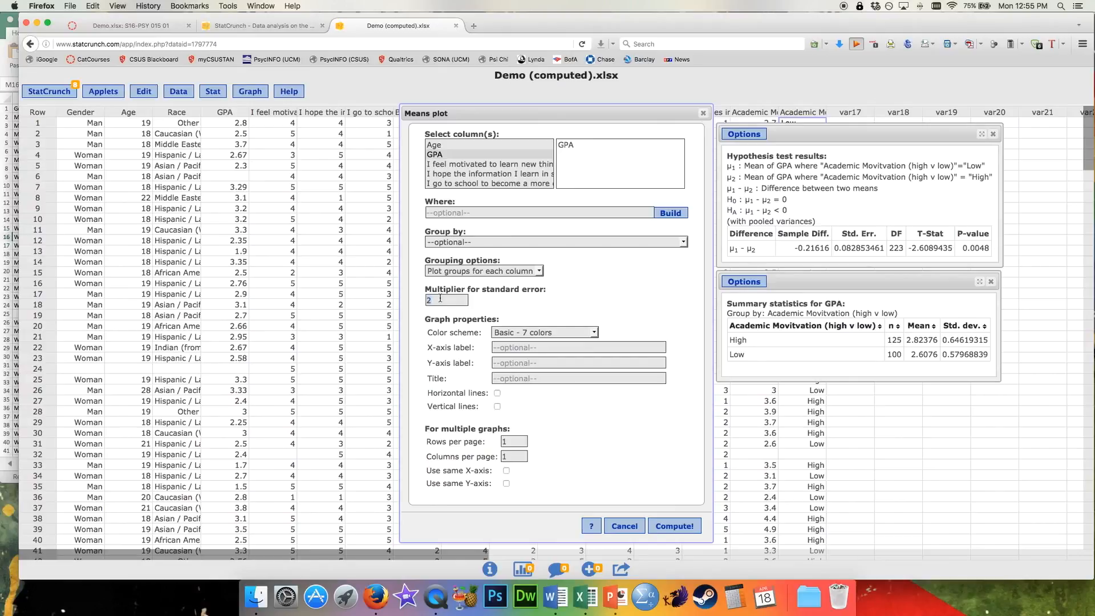
type("1")
left_click(674, 526)
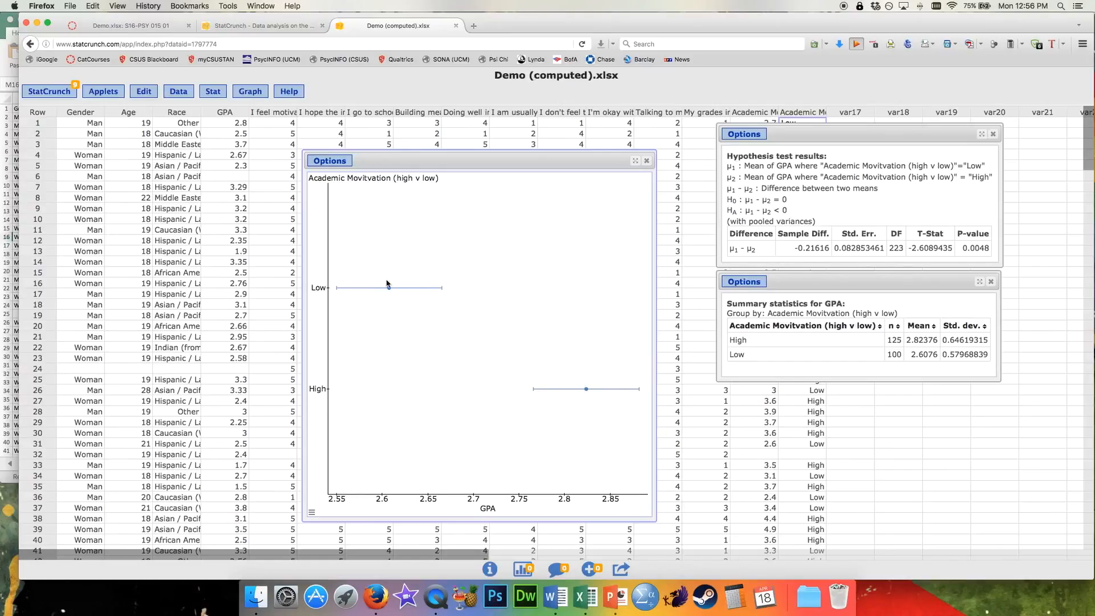
left_click_drag(480, 164, 489, 114)
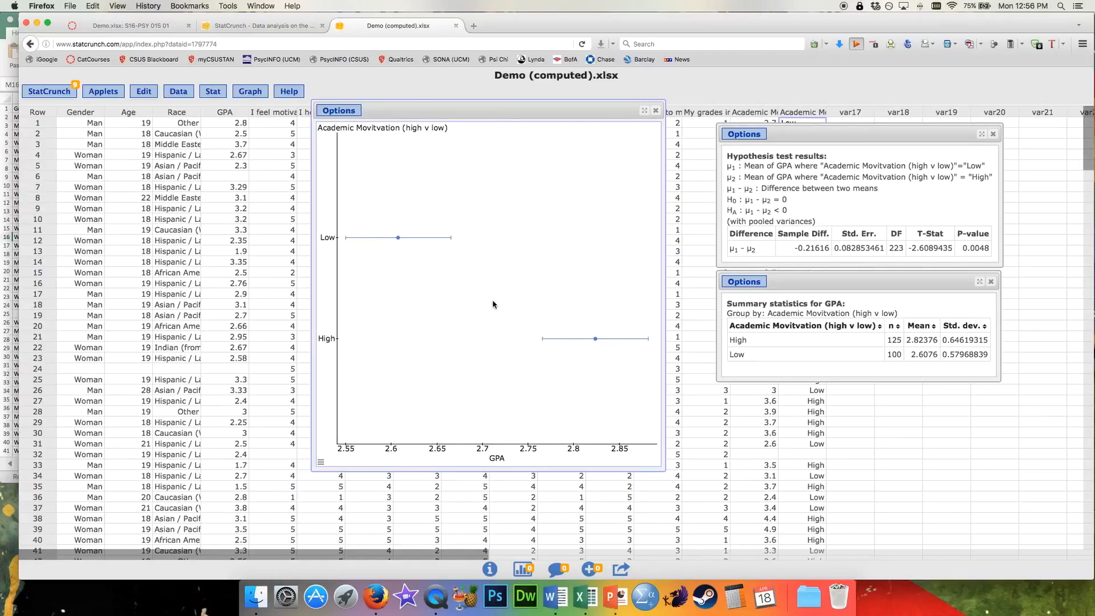
- Switch to Word and check the required outputs: the t-test, the means plot, and the group means and standard deviations
left_click(562, 609)
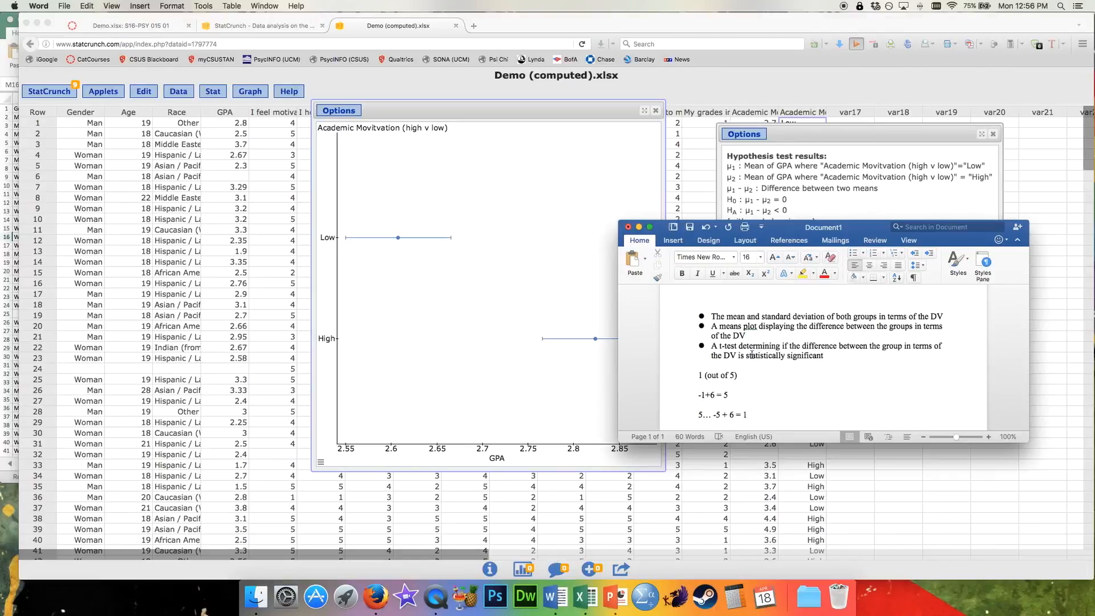
left_click_drag(711, 346, 853, 358)
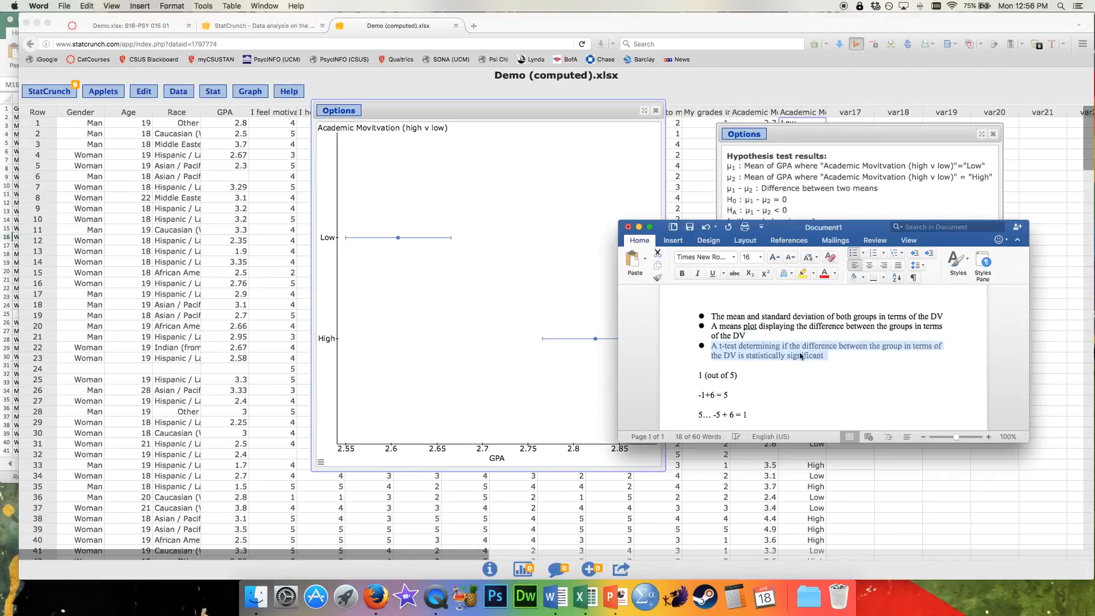
left_click_drag(711, 326, 944, 318)
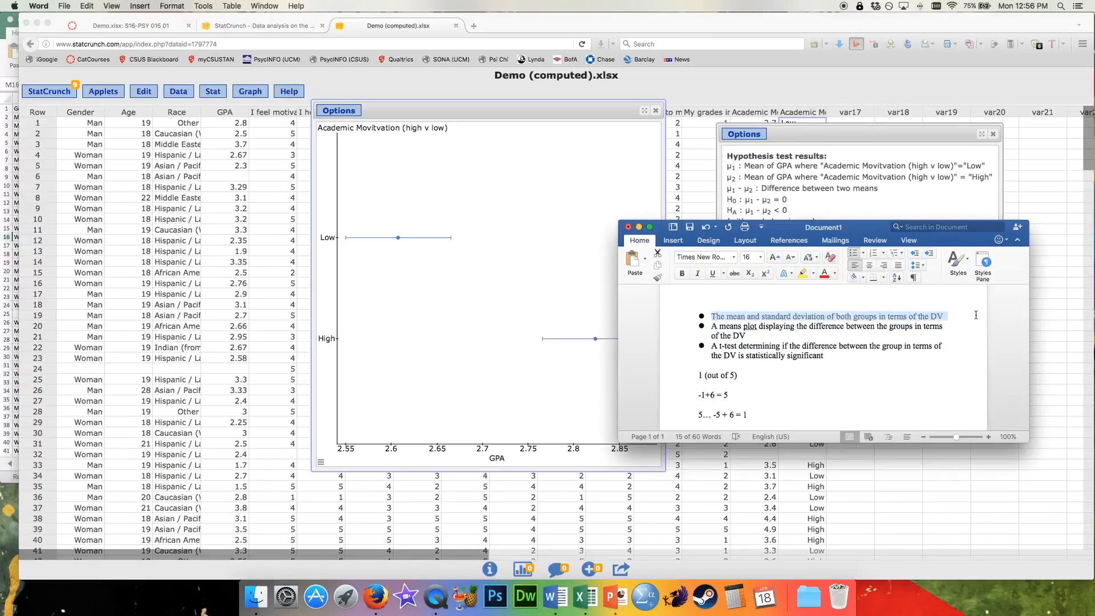
- Clear all text from the Word document, then enlarge its window and place it beside the StatCrunch results
left_click_drag(865, 227, 477, 228)
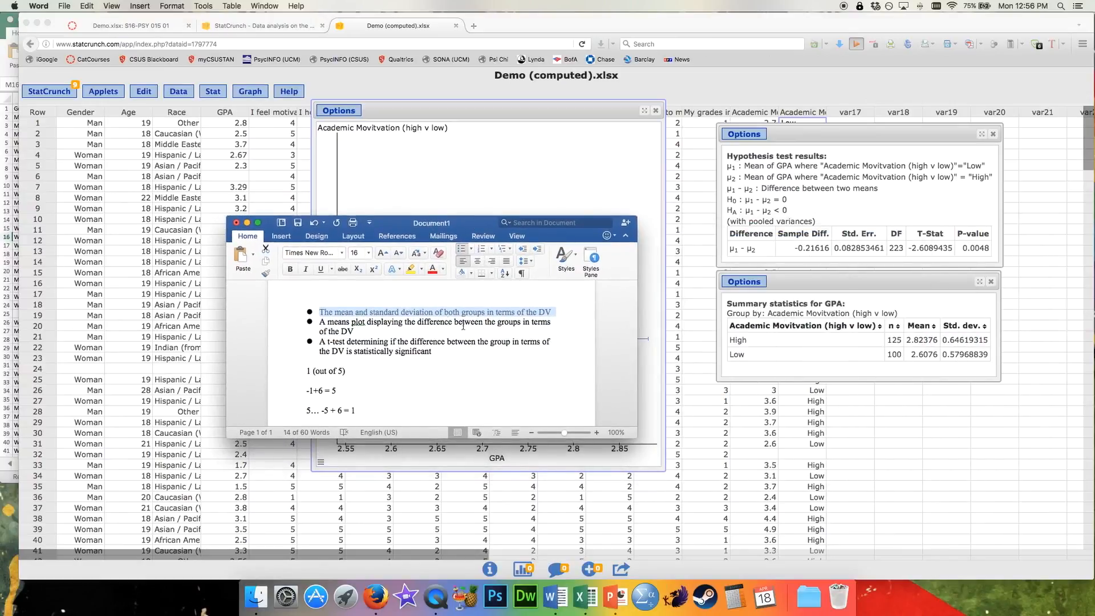
left_click_drag(402, 228, 353, 151)
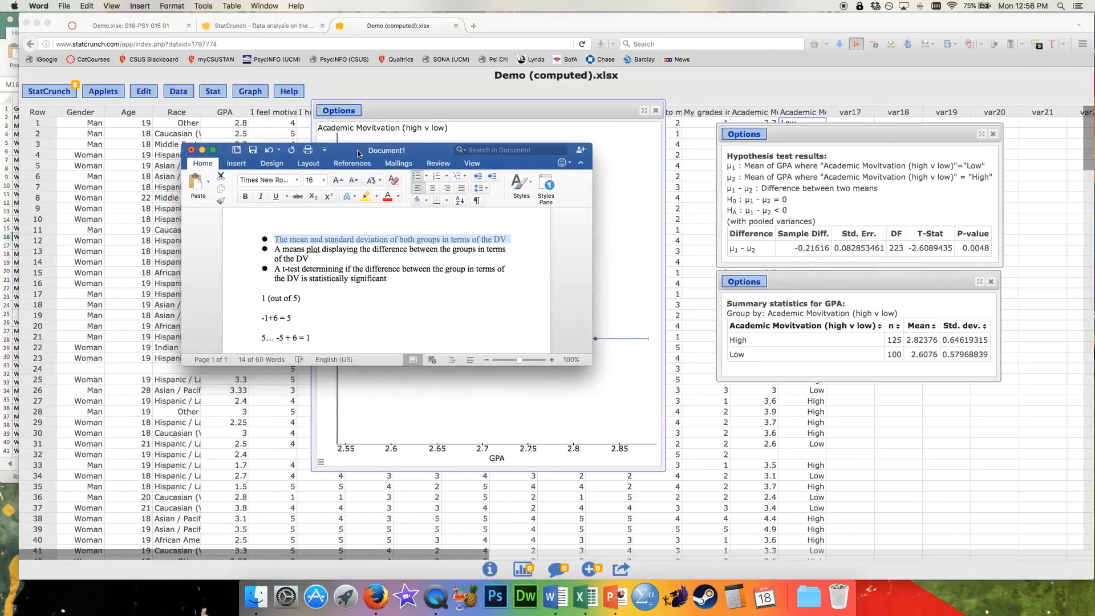
left_click(344, 320)
key("super+a")
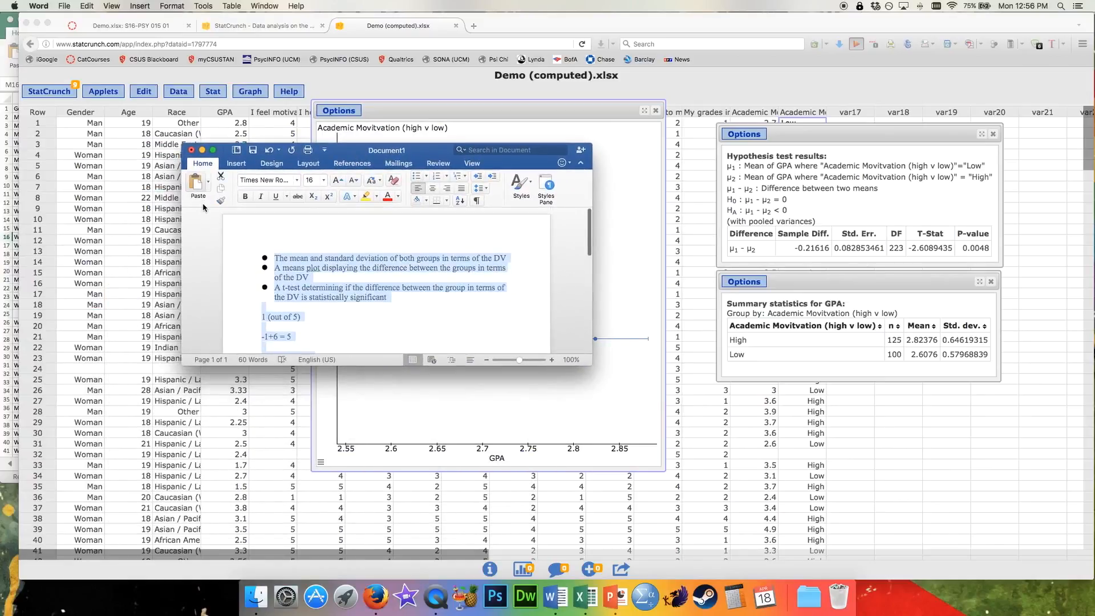
key("BackSpace")
left_click_drag(590, 363, 611, 526)
left_click_drag(442, 153, 506, 127)
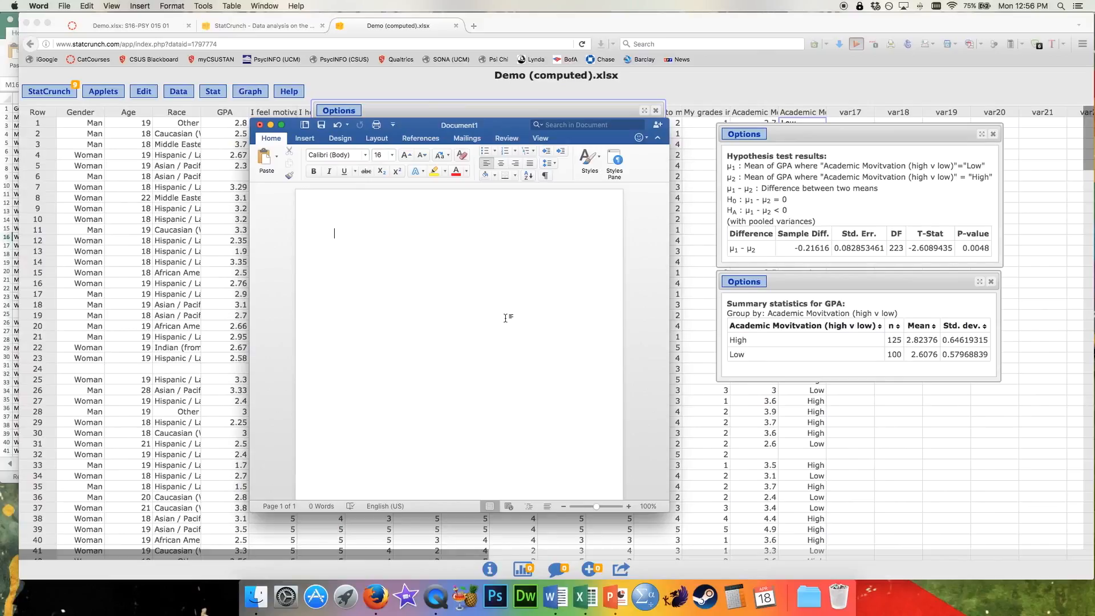
- Write "It was found that participants high in academic motivation had a higher GPA than those low in academic motivation."
type("It was found that participants high i")
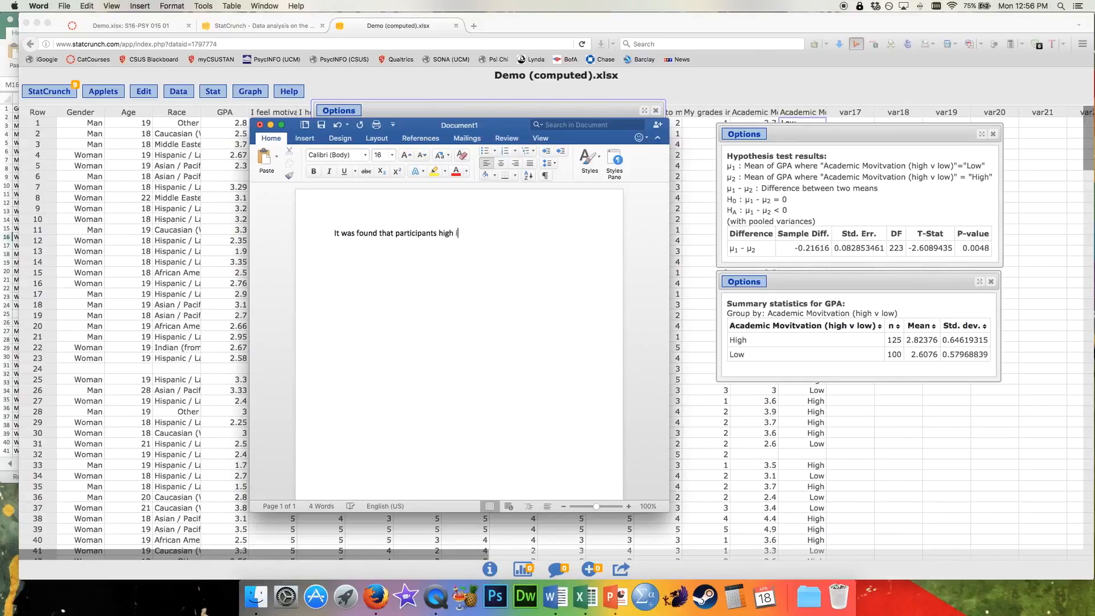
type("n academic motivation had a higher ")
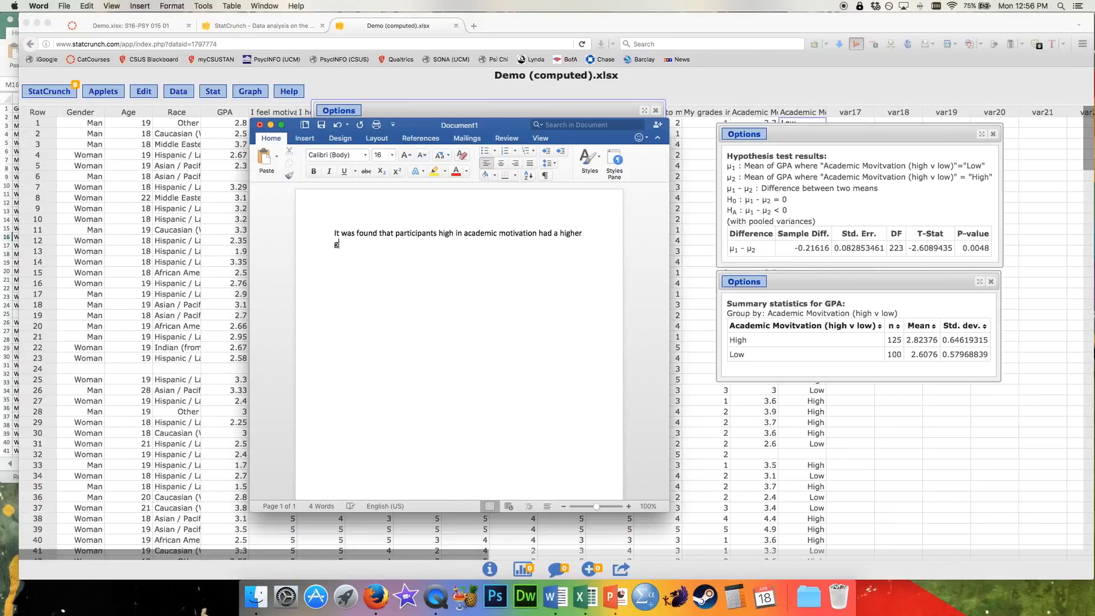
type("GPA than those ")
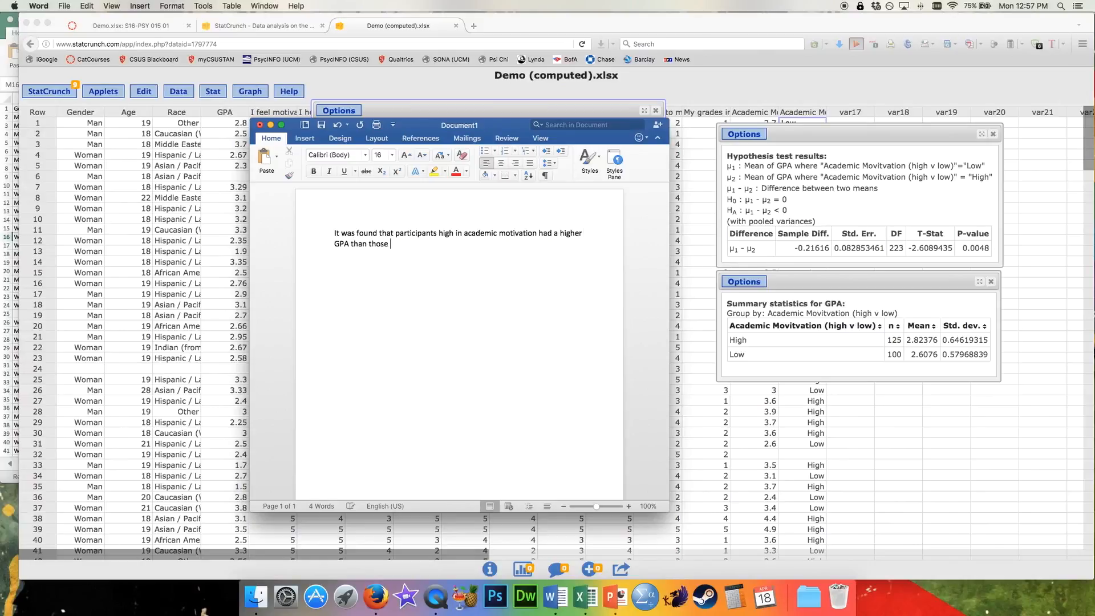
type("low in academic motivation")
- Set the font size of the whole results sentence to 20
key("super+a")
left_click(380, 154)
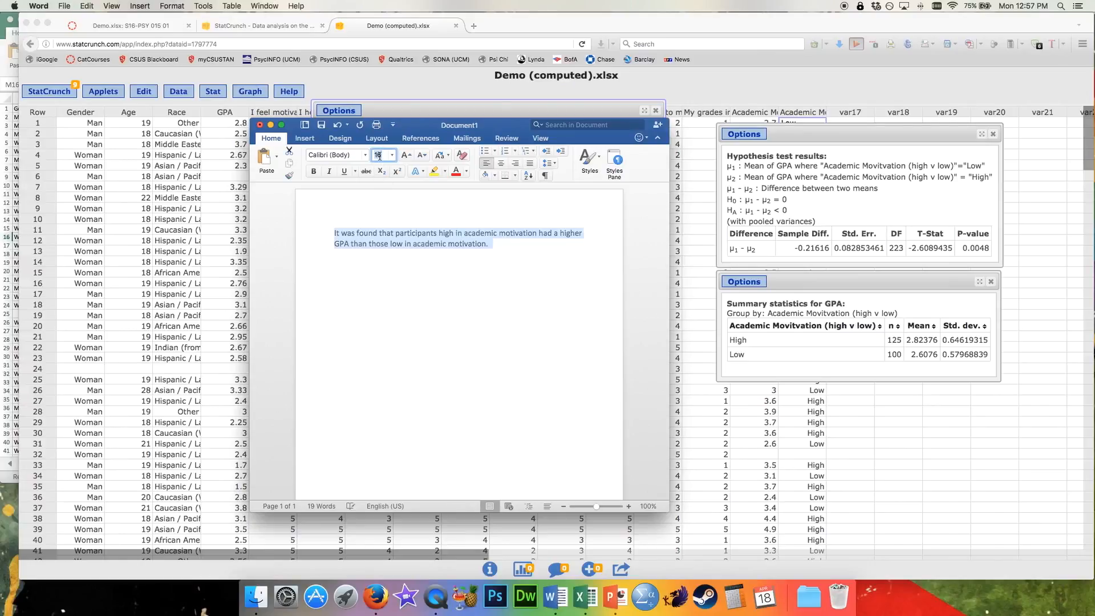
type("20")
key("Return")
- Insert the placeholder "(M = ; SD = )" after "GPA", with M and SD in italics
left_click(434, 275)
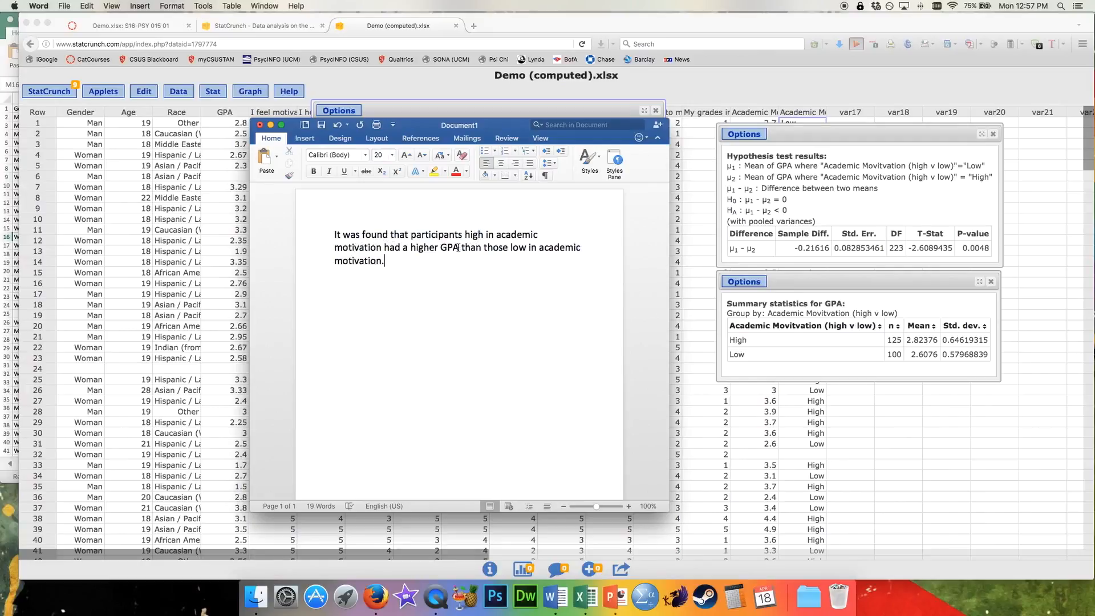
type("(")
key("super+i")
type("M")
key("super+i")
type("= ;")
key("super+i")
type("SD")
key("super+space")
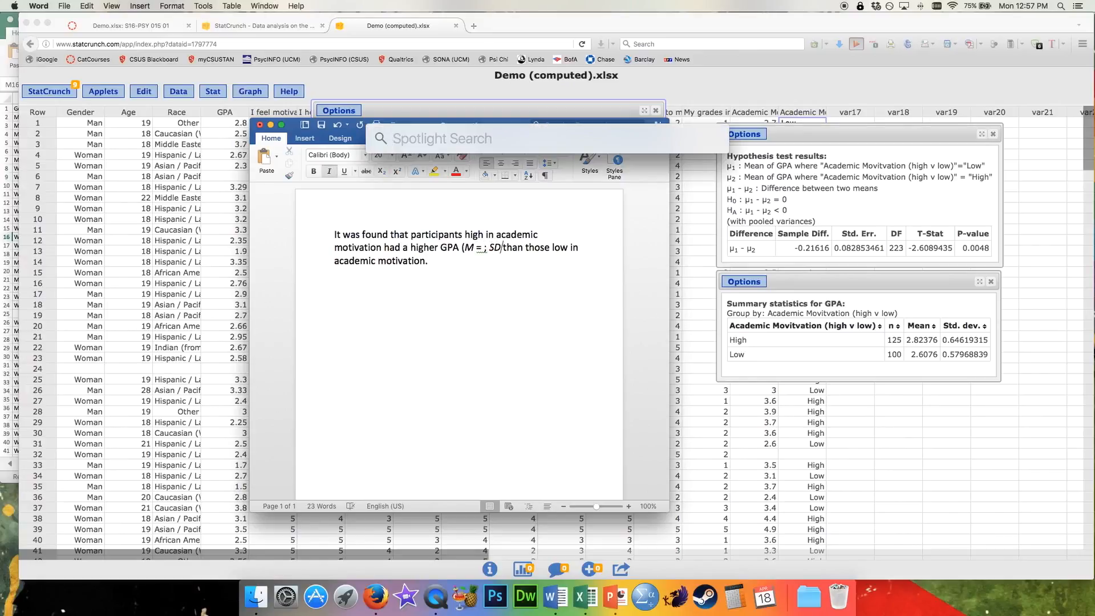
key("Escape")
key("super+i")
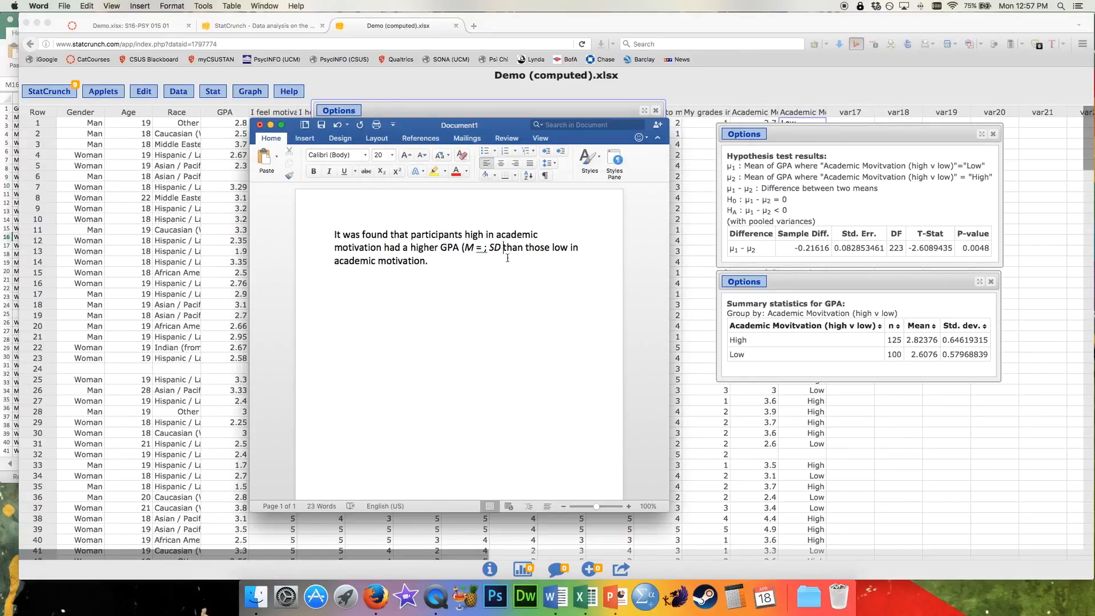
type("= )")
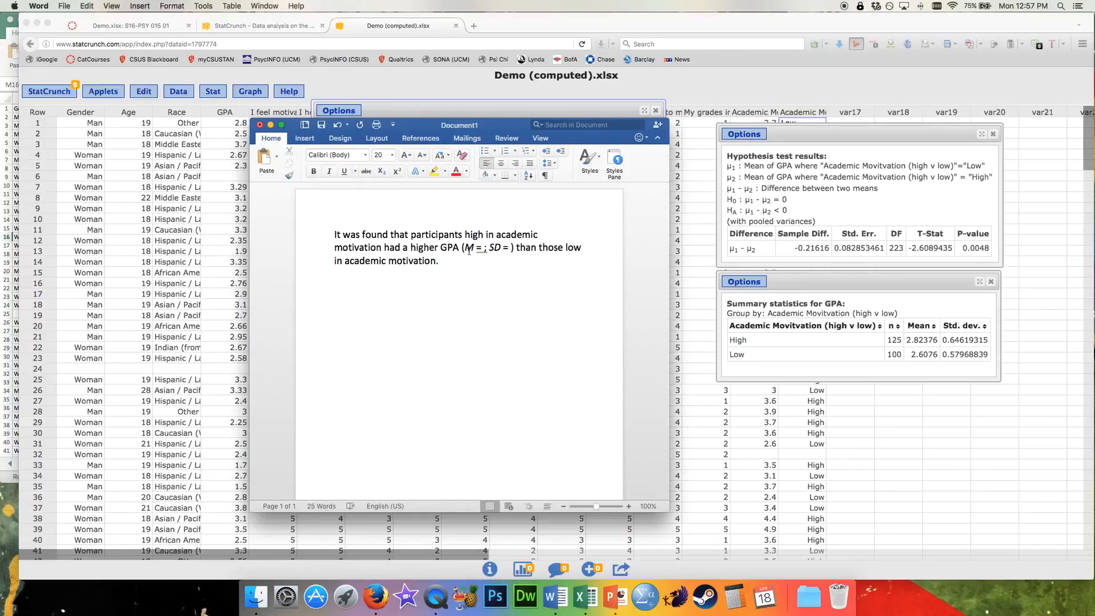
- Copy the "(M = ; SD = )" placeholder to the end of the sentence, before the final period
left_click_drag(462, 248, 515, 249)
key("super+c")
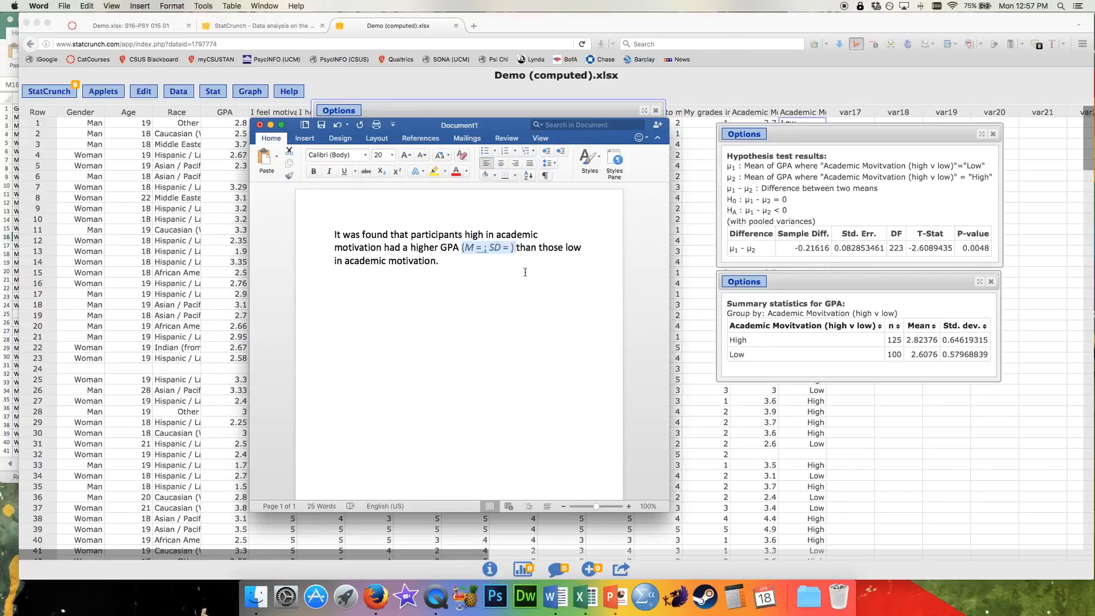
left_click_drag(436, 261, 440, 261)
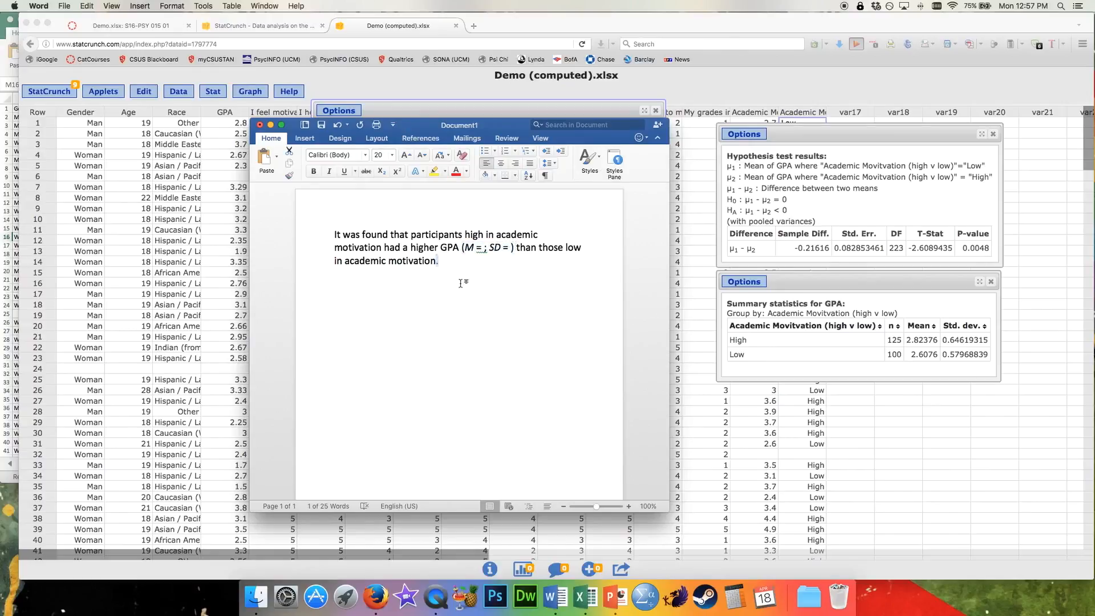
key("super+v")
type(".")
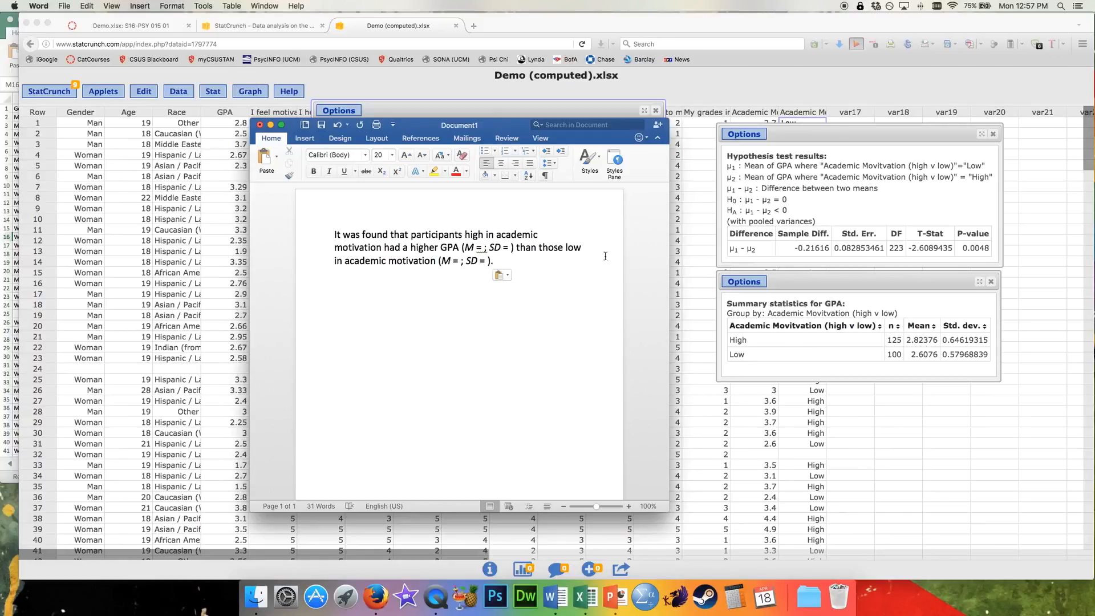
- Fill in the high motivation group's statistics as M = 2.82 and SD = 0.65, checking the standard deviation in StatCrunch
left_click(484, 248)
type("2.82")
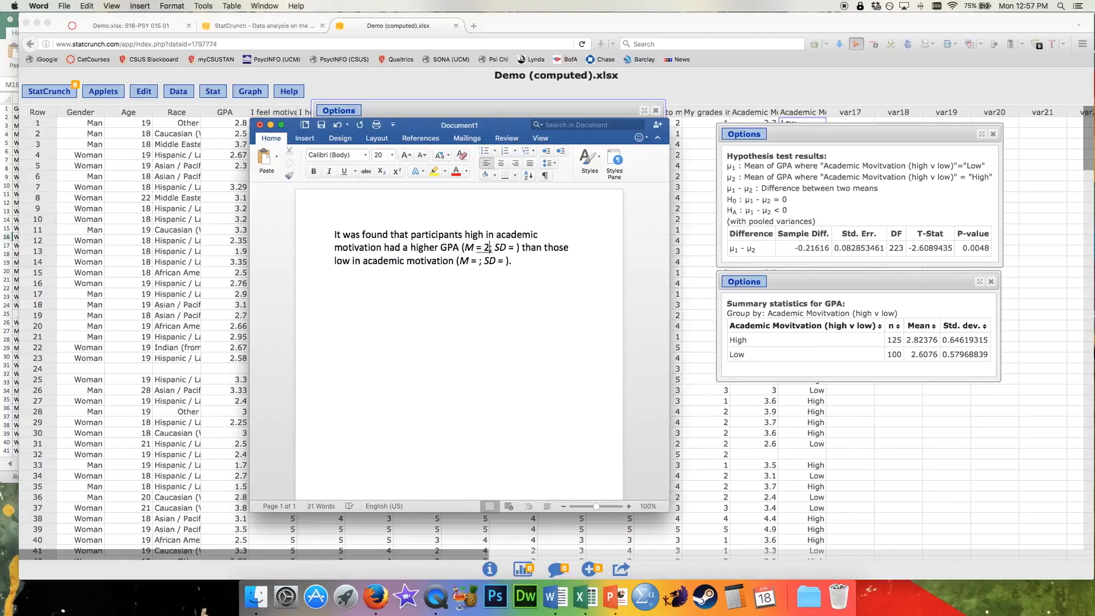
type(";")
key("Right")
key("Right")
key("Right")
key("Right")
key("Right")
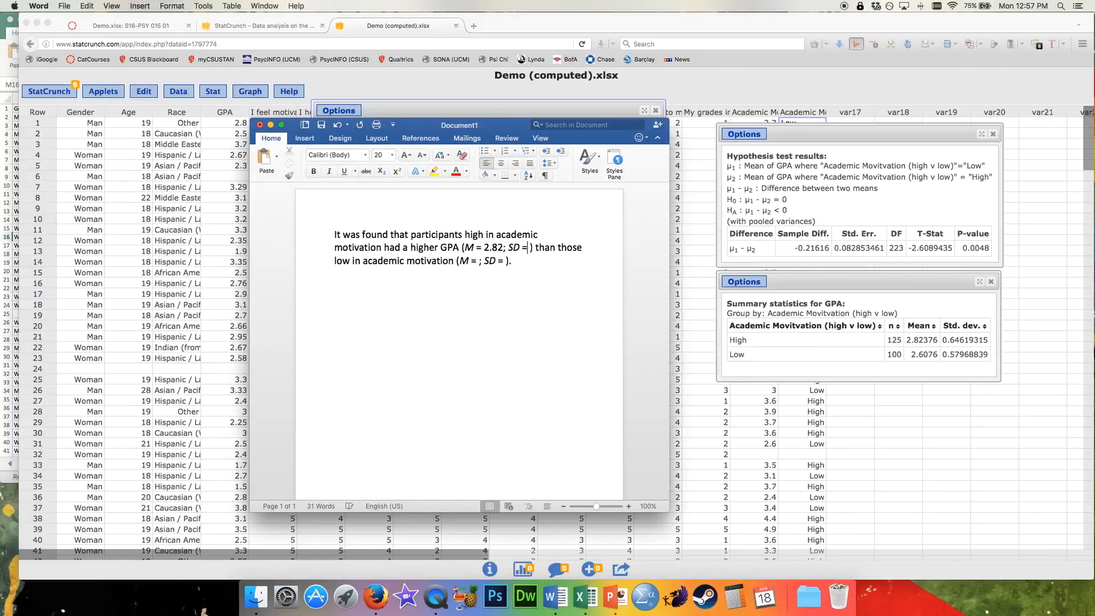
type("0.")
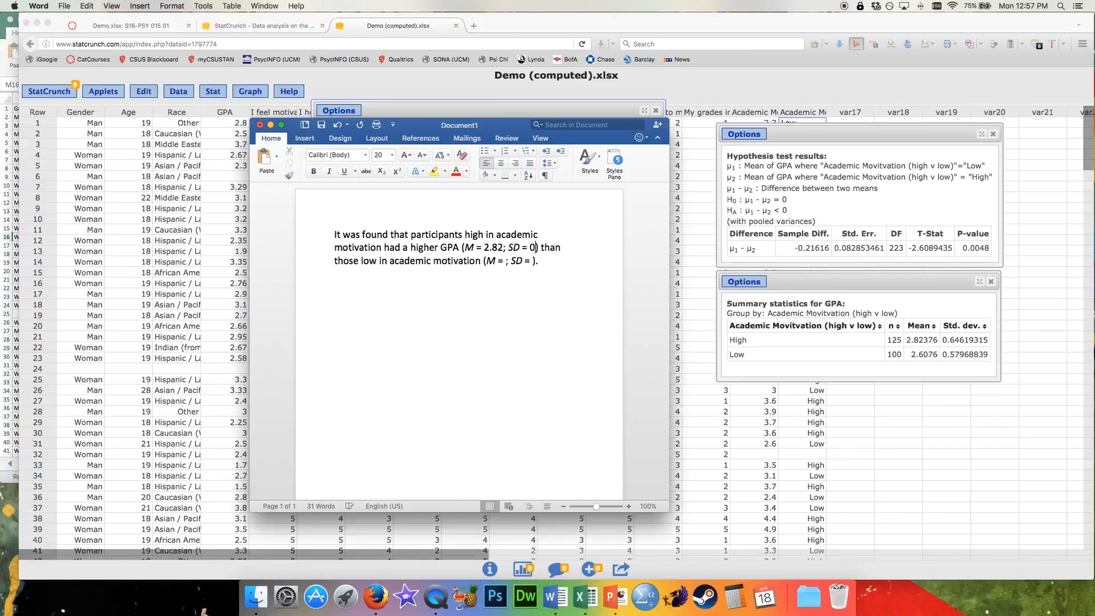
type("65")
left_click(944, 340)
left_click_drag(964, 340, 942, 340)
key("super+Tab")
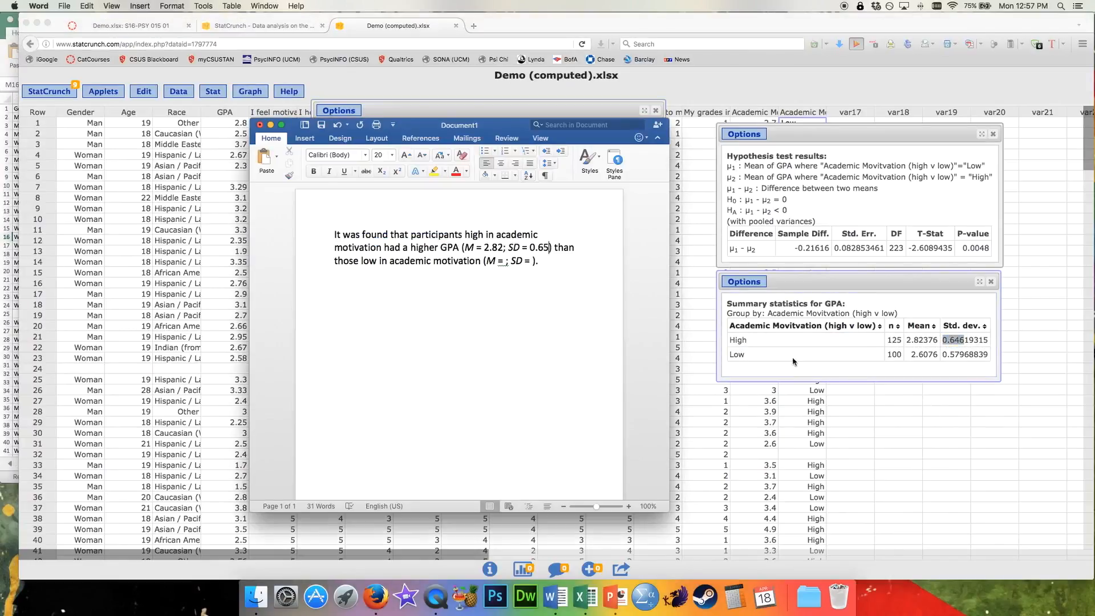
- Fill in the low motivation group's statistics as M = 2.61 and SD = 0.58
left_click(507, 261)
type("2.61")
key("Right")
key("Right")
key("Right")
key("Right")
key("Right")
key("Right")
type("0.58")
left_click(586, 258)
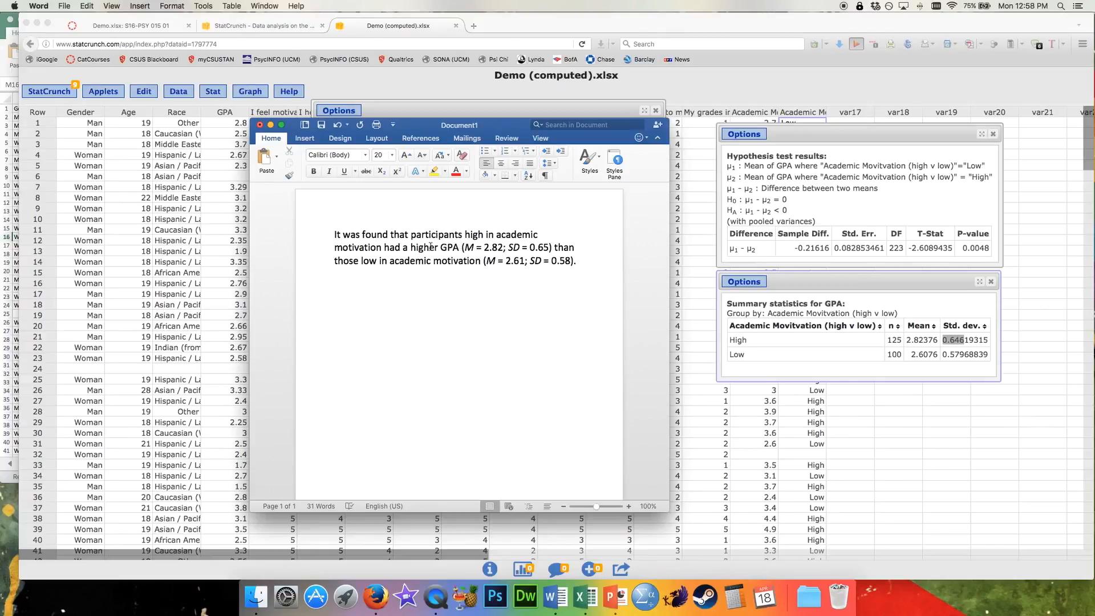
left_click_drag(487, 262, 551, 261)
- Append an italic t with the degrees of freedom from the StatCrunch t-test, written as "t (223) ="
left_click(613, 264)
key("super+i")
type("t")
key("super+i")
type("().")
left_click(885, 198)
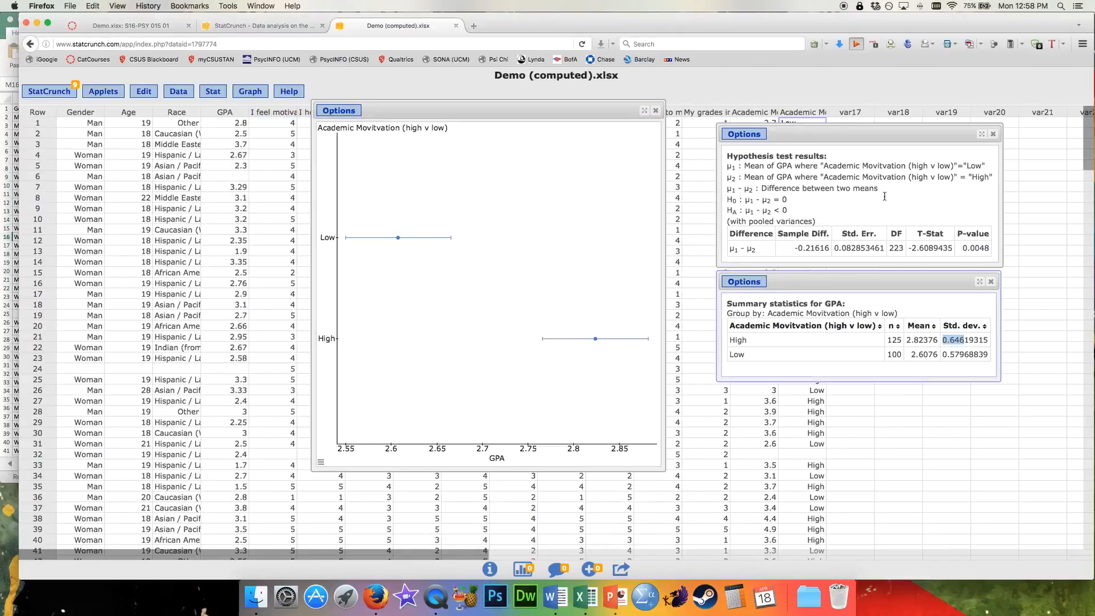
double_click(896, 247)
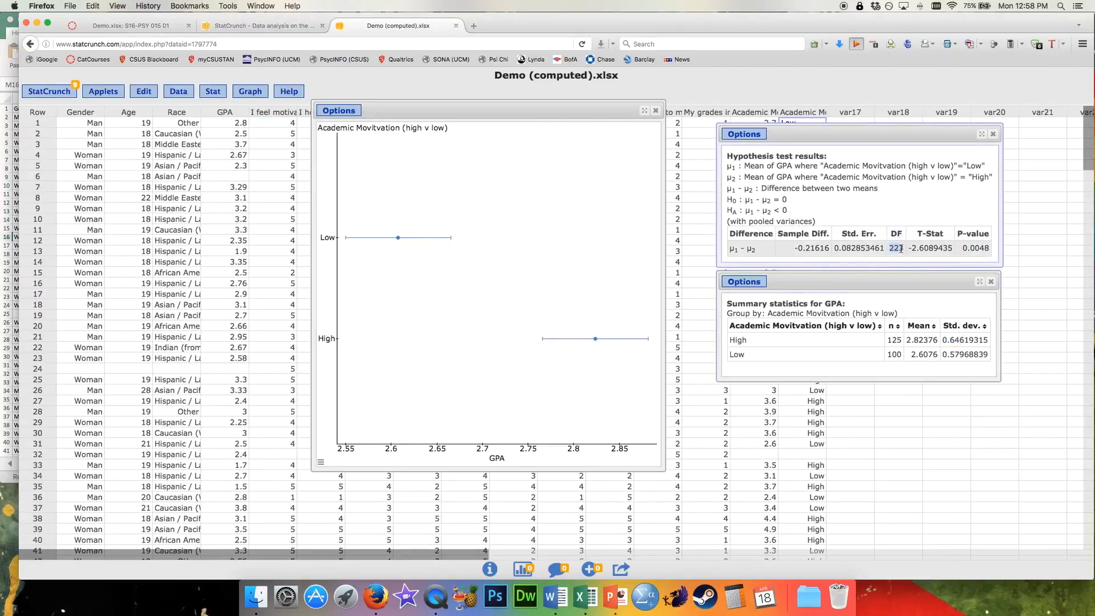
key("super+Tab")
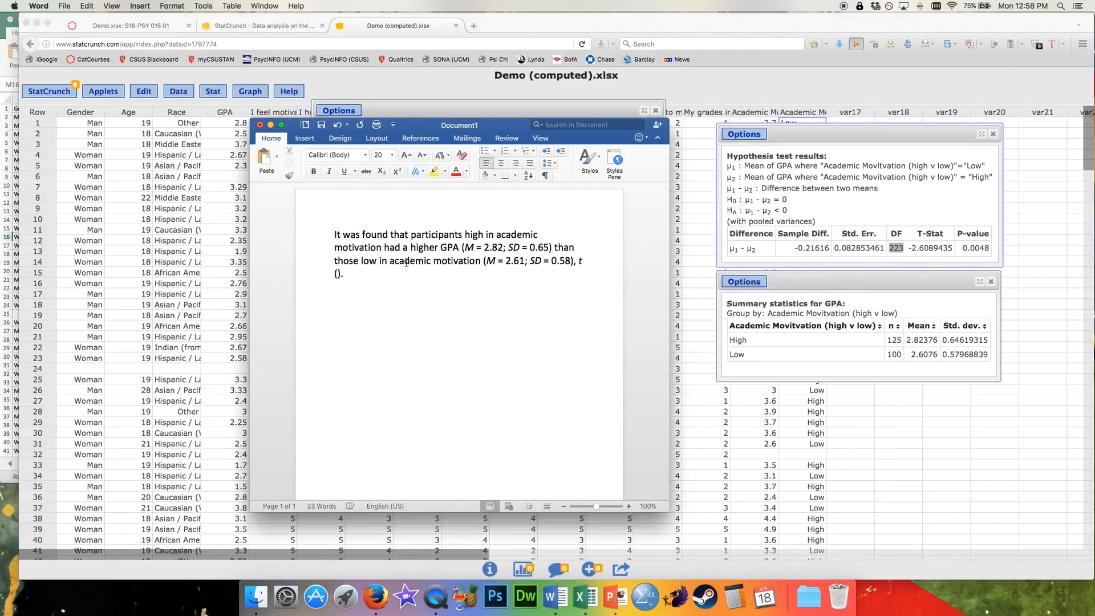
type("223) =")
- Look up the T-Stat in StatCrunch and report it in the Word sentence as the positive value 2.61
left_click(917, 250)
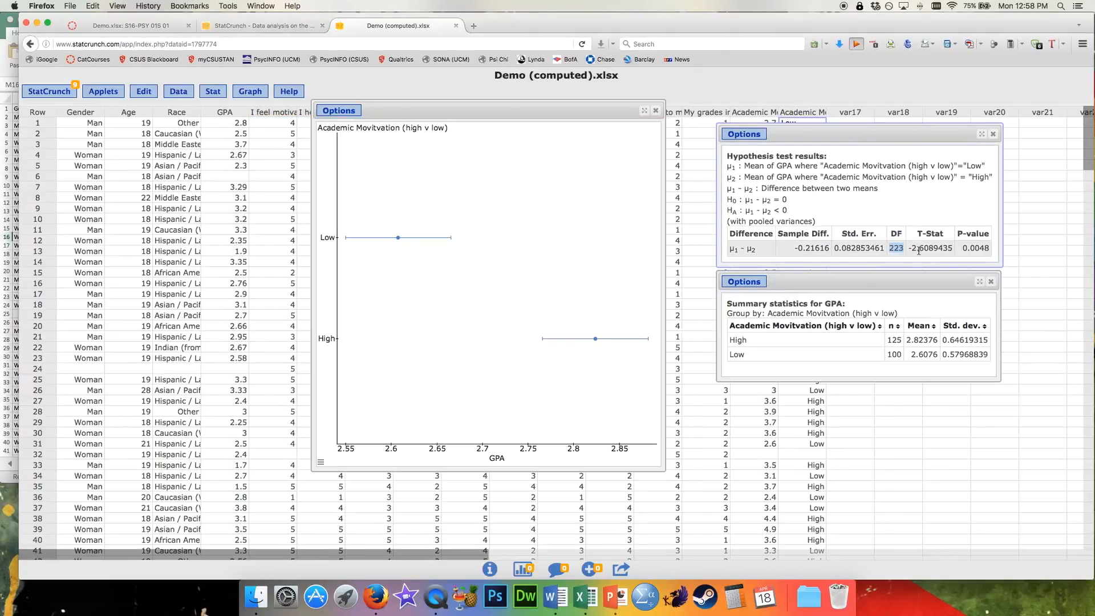
left_click_drag(911, 249, 932, 249)
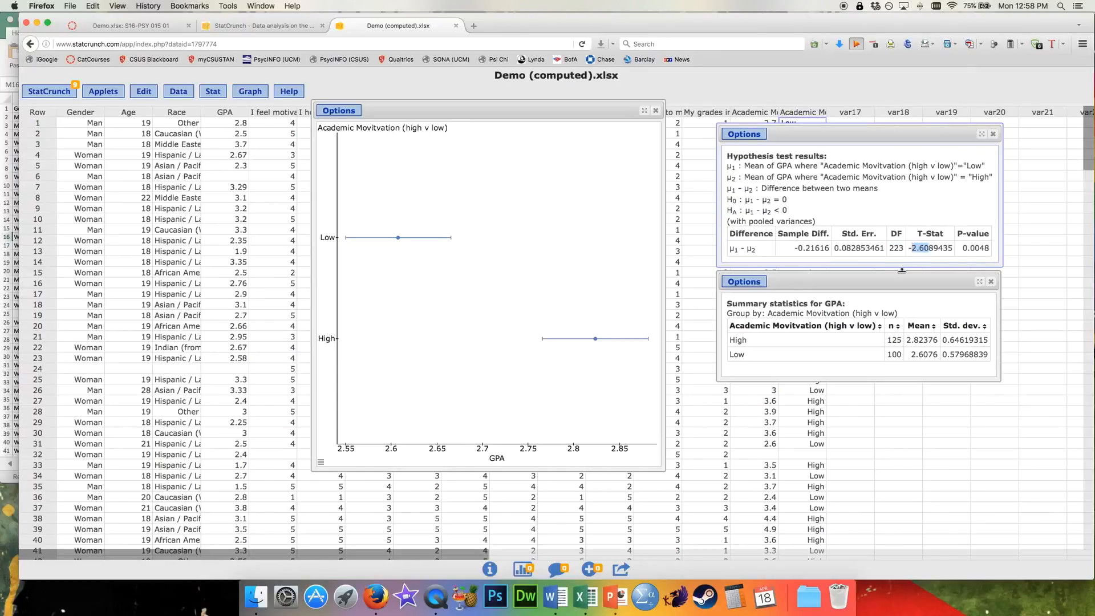
key("super+Tab")
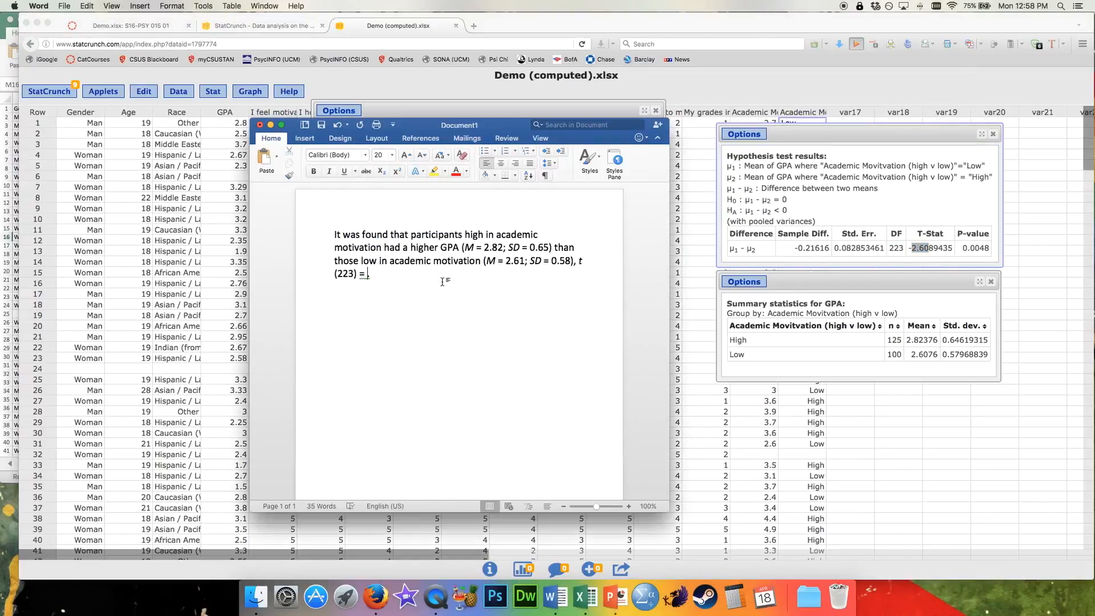
type("2.61,")
- Look up the P-value in StatCrunch and report it in the Word sentence as "p = .01." with an italic p
left_click(972, 250)
left_click_drag(963, 250, 979, 248)
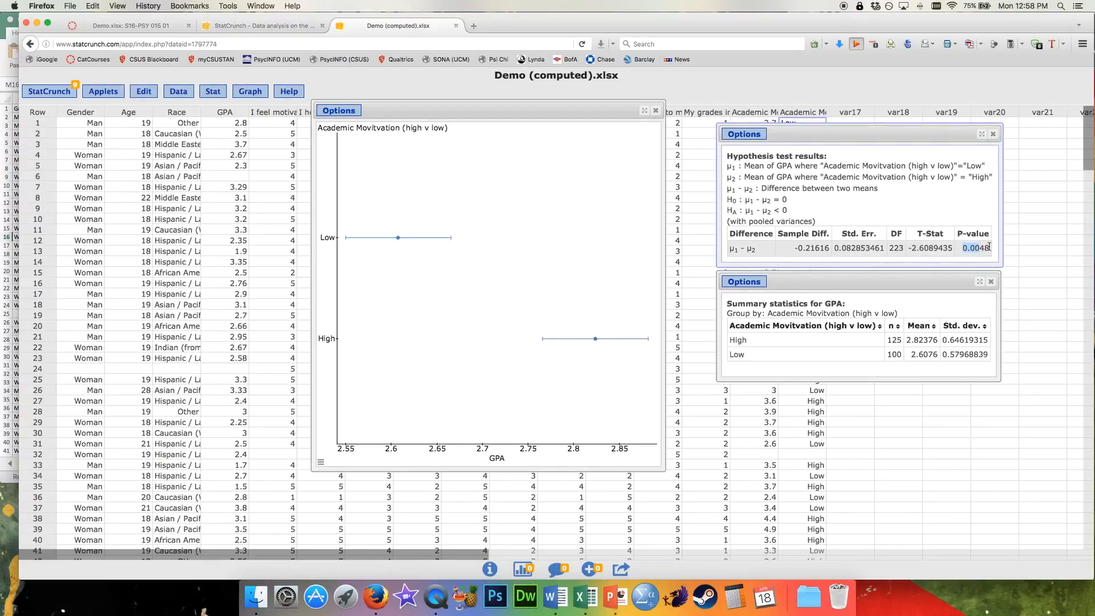
left_click_drag(988, 251, 983, 250)
key("super+Tab")
type("p")
key("BackSpace")
key("super+i")
type("p")
key("super+i")
type("= .01.")
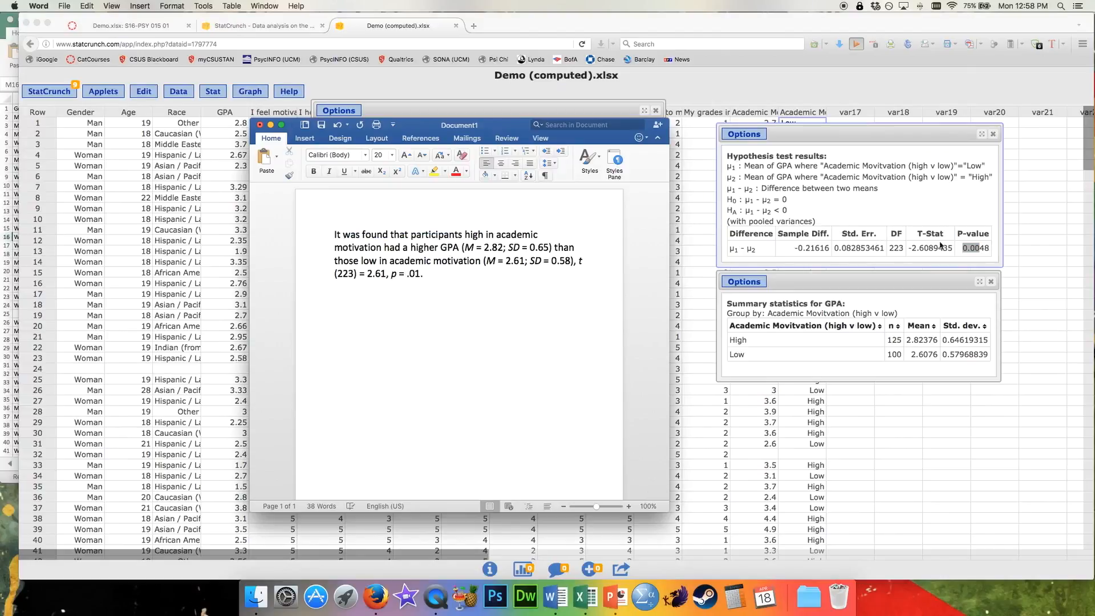
- Recheck the P-value in StatCrunch and try reporting p with a less-than sign in place of the equals sign
left_click_drag(963, 247, 974, 248)
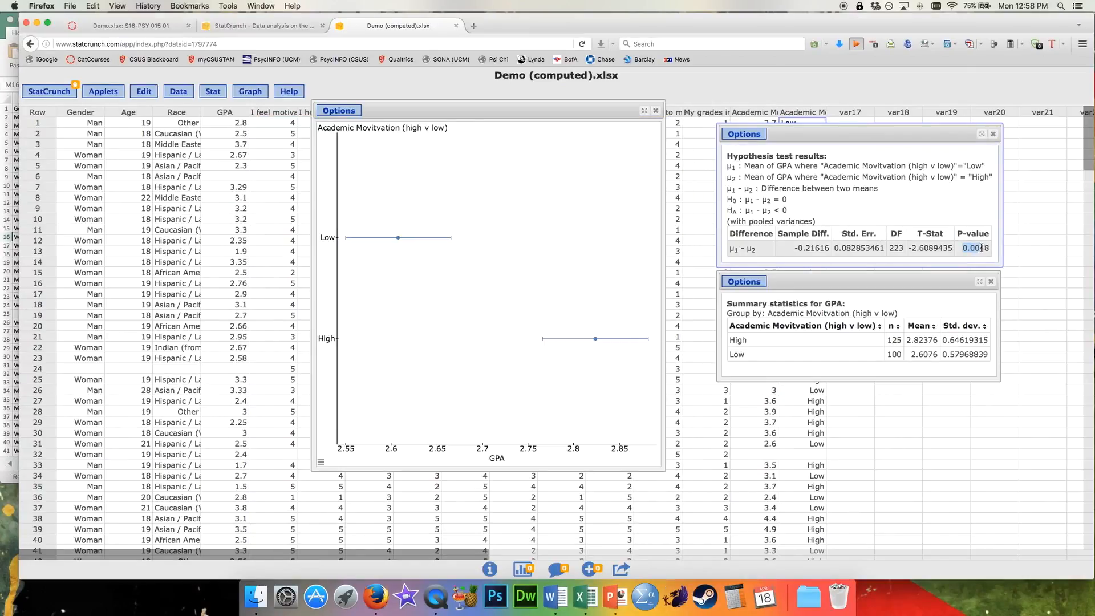
left_click(978, 249)
left_click_drag(980, 250, 970, 249)
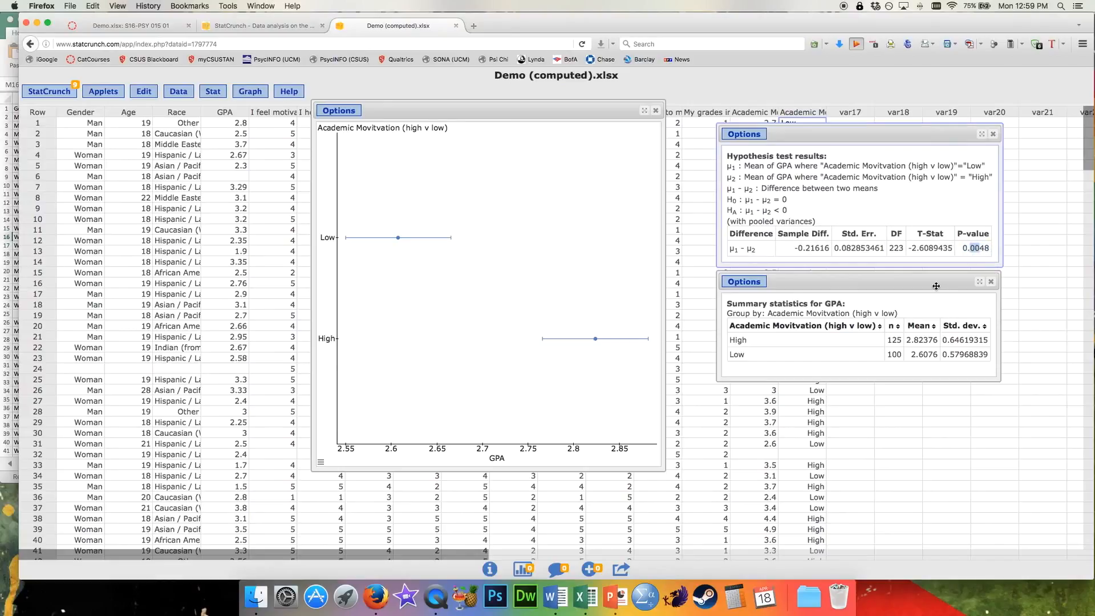
key("super+Tab")
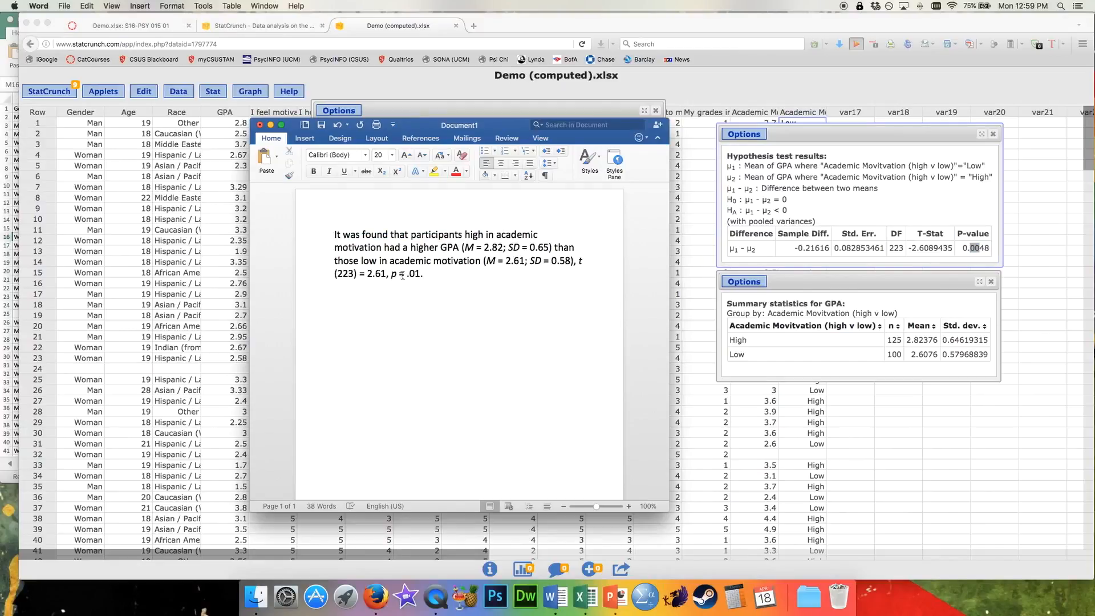
key("BackSpace")
type("<")
key("BackSpace")
key("BackSpace")
key("BackSpace")
key("BackSpace")
key("BackSpace")
key("BackSpace")
type("= .01.")
- Add the reference "(Figure 1)" before the final period and review the reported degrees of freedom, t and p values
key("BackSpace")
type("(Figure 1")
double_click(346, 274)
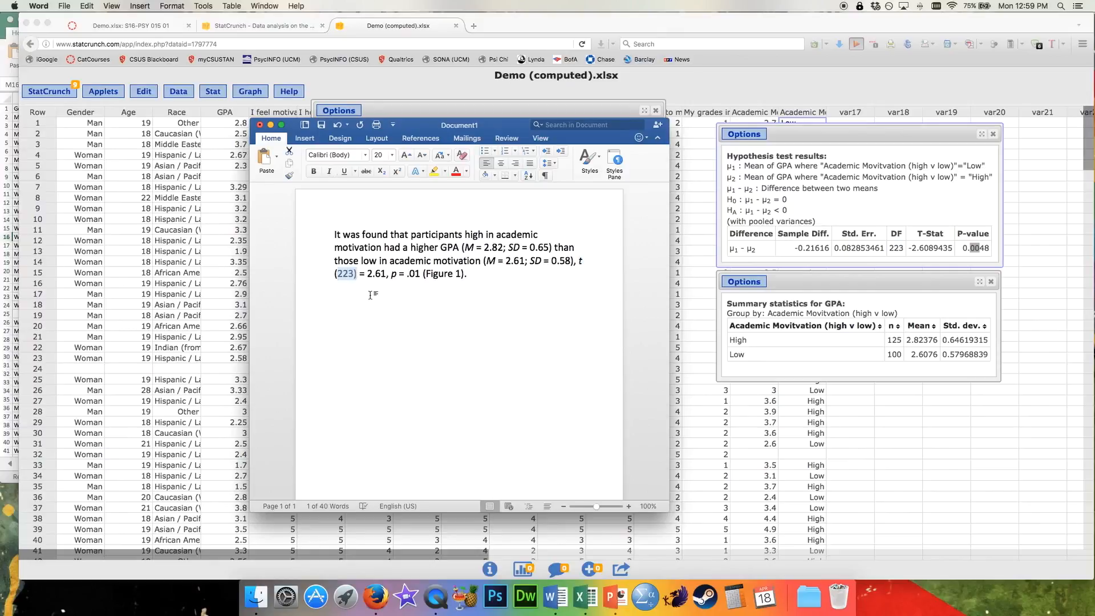
double_click(374, 274)
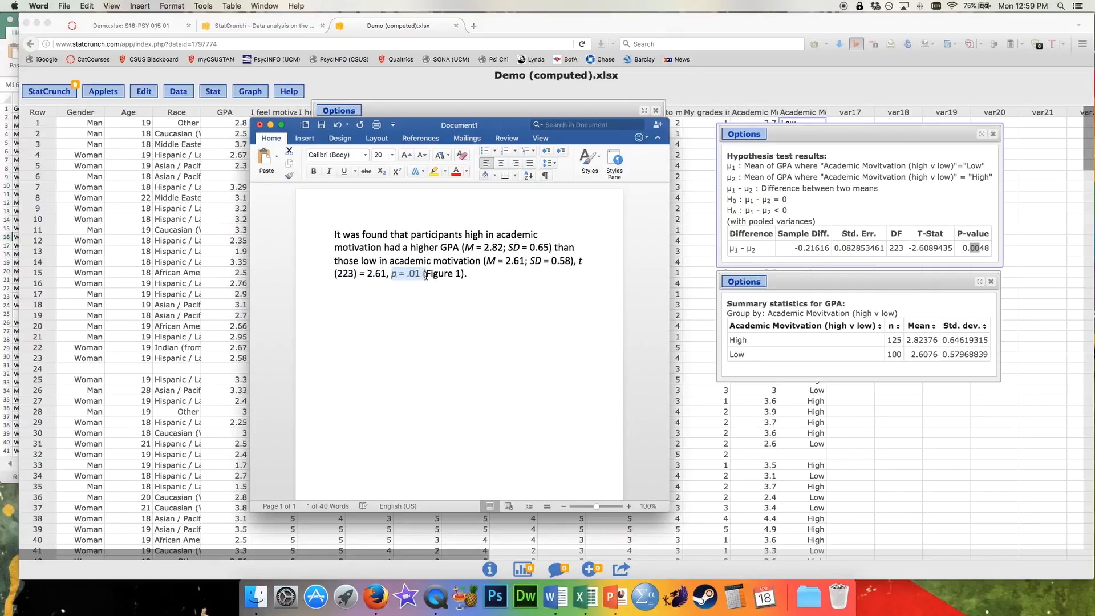
- Add blank lines after the results sentence and insert a page break
left_click(477, 277)
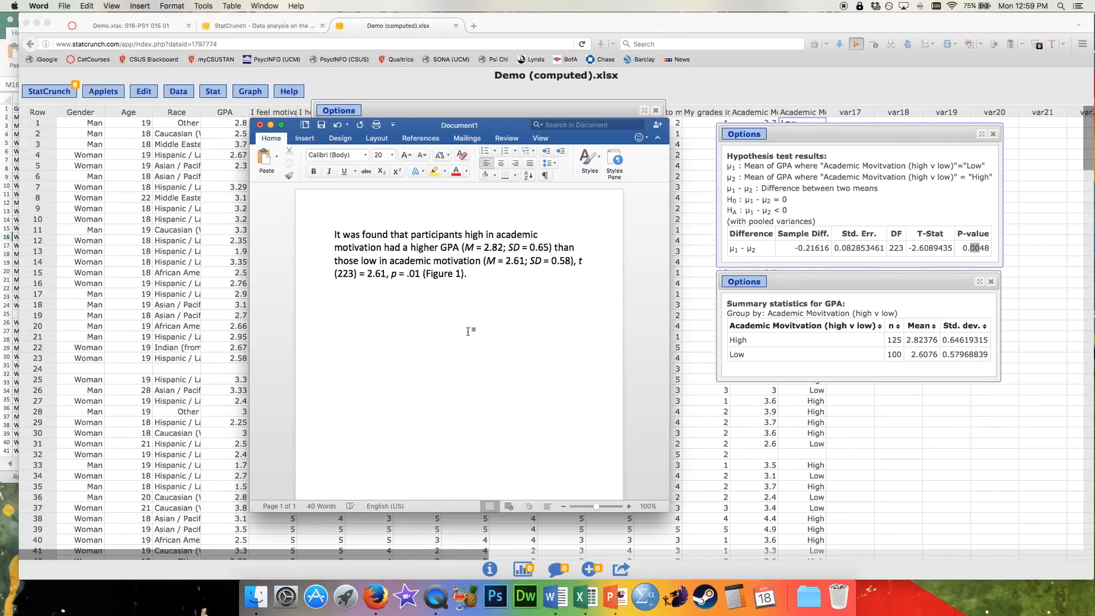
key("Return")
key("Return")
key("super+Return")
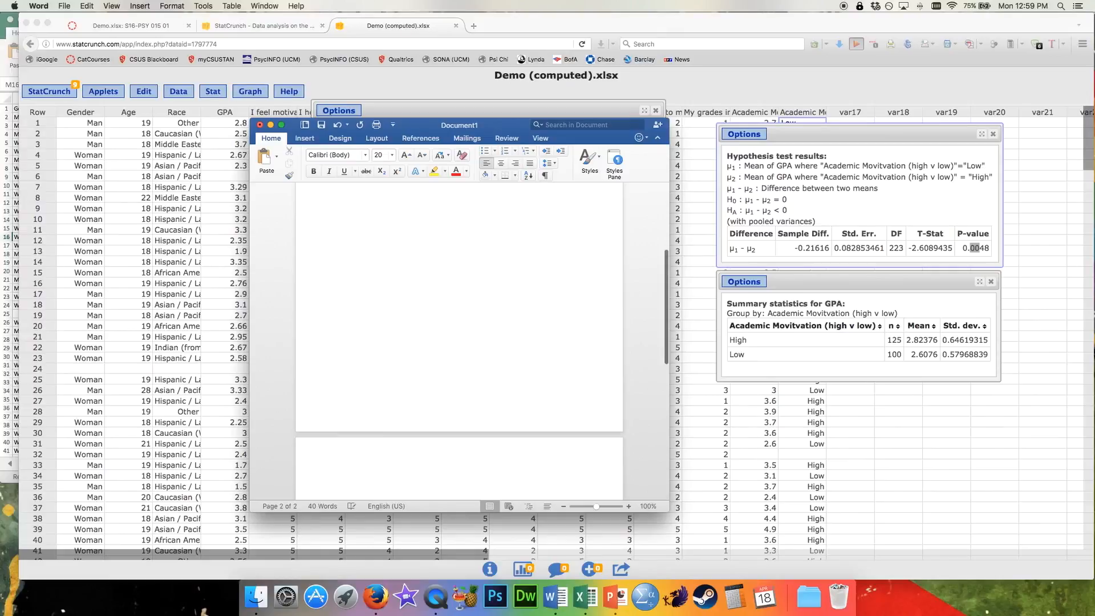
- Move the Word document aside, switch to StatCrunch and copy the GPA by Academic Motivation graph as an image
scroll(489, 451, "down", 5)
left_click_drag(455, 126, 831, 103)
left_click(562, 113)
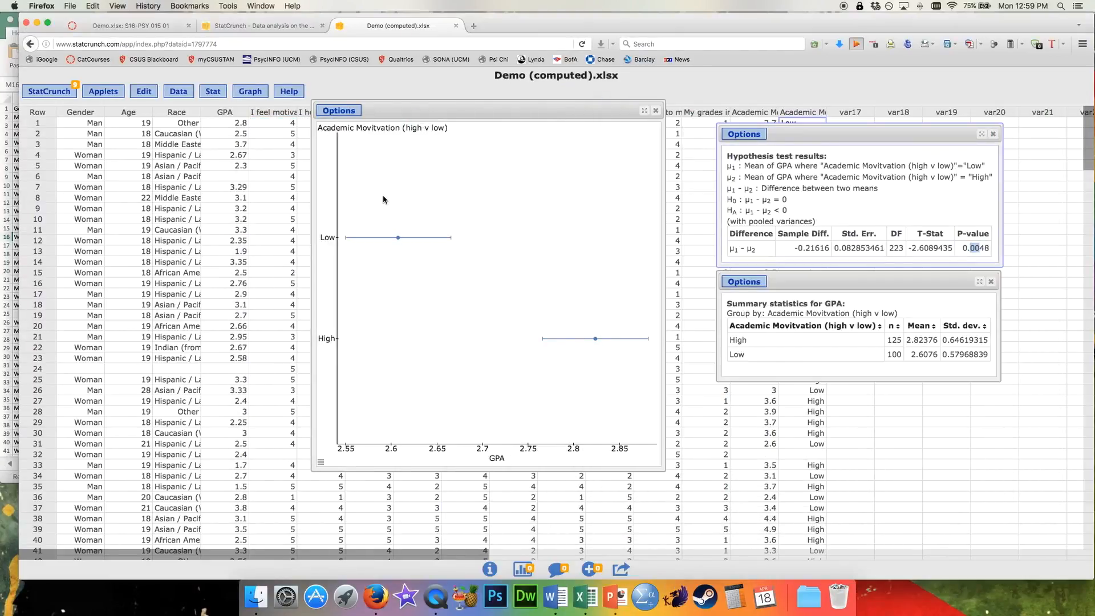
left_click(341, 110)
left_click(340, 110)
left_click(333, 149)
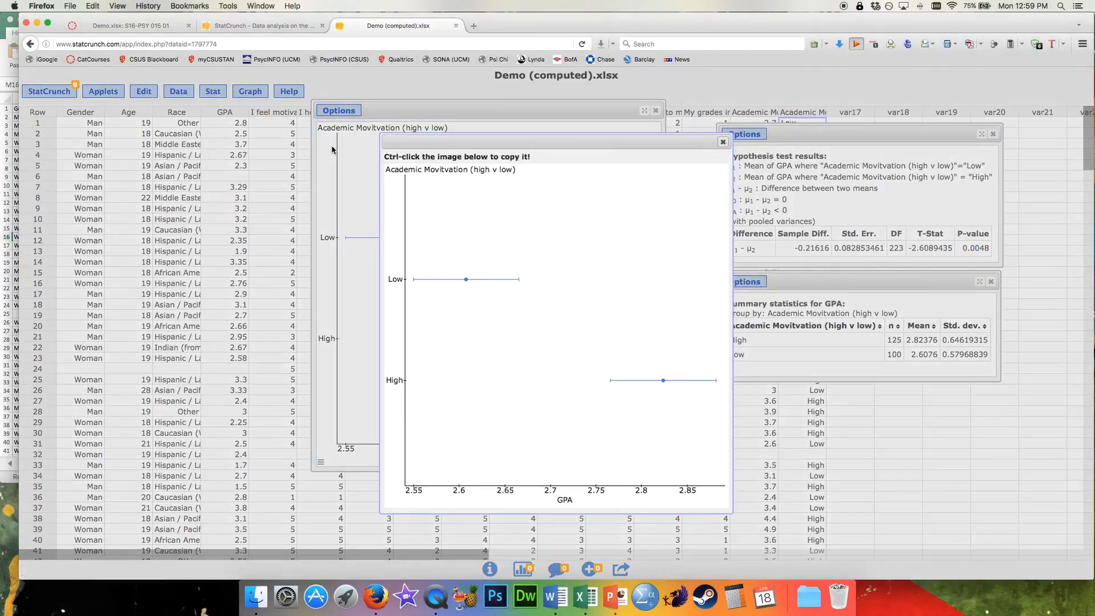
left_click(500, 209, "ctrl")
left_click(526, 227)
- Switch to Word and insert the copied graph on the second page with Paste Special as Picture (TIFF)
key("super+Tab")
right_click(732, 214)
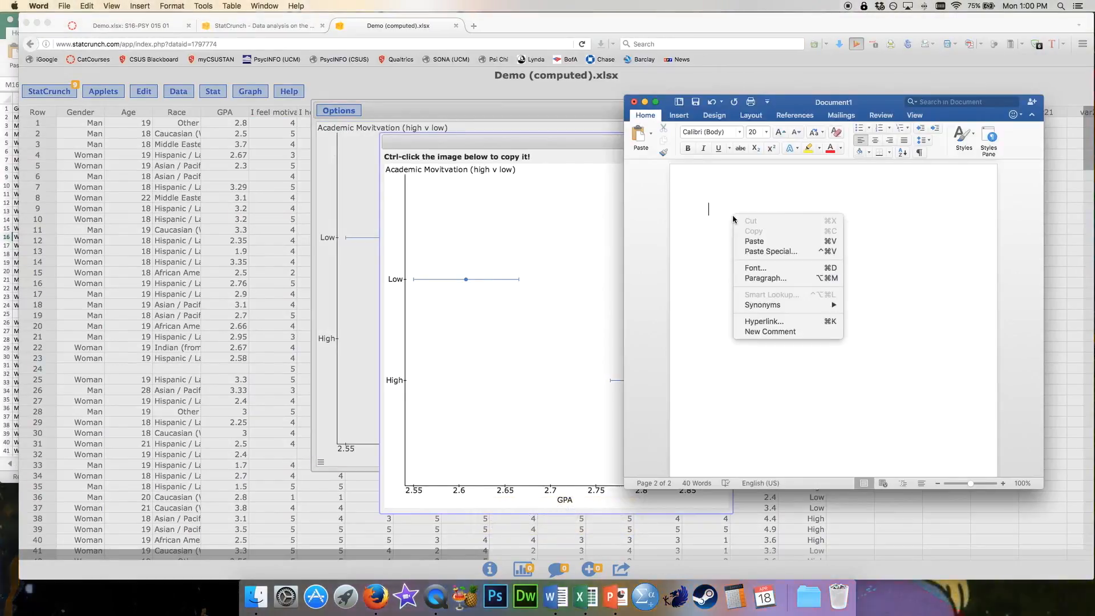
left_click(754, 241)
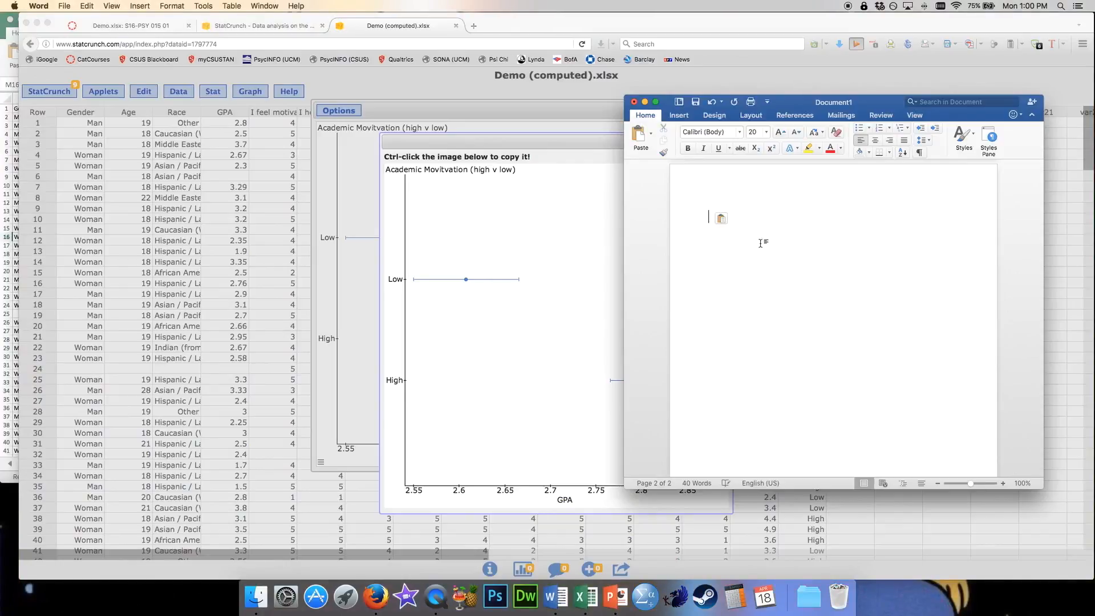
right_click(739, 223)
left_click(761, 255)
left_click(446, 193)
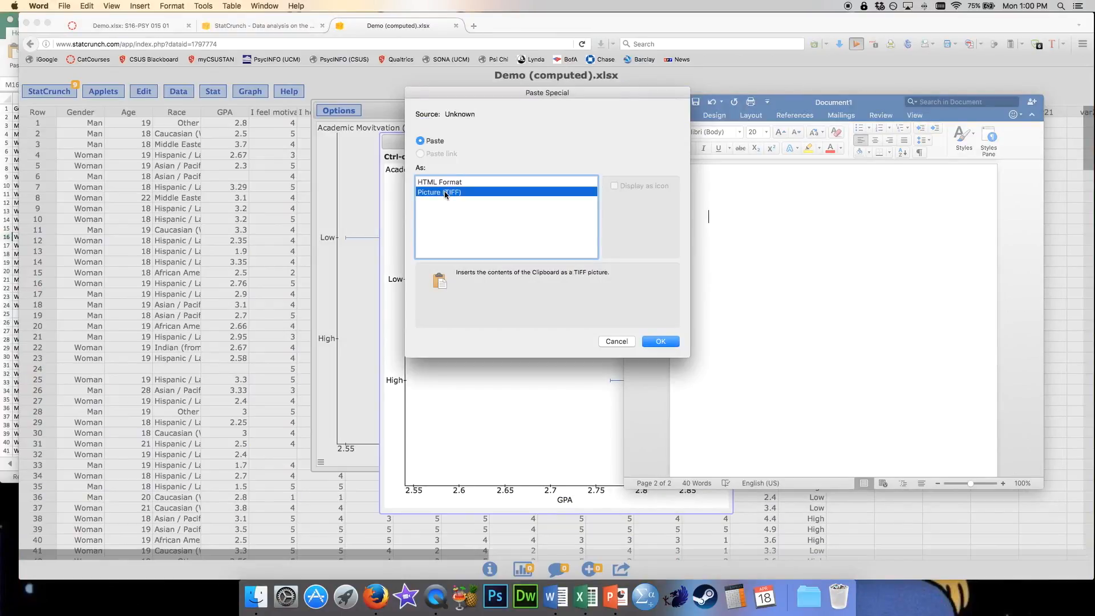
left_click(671, 345)
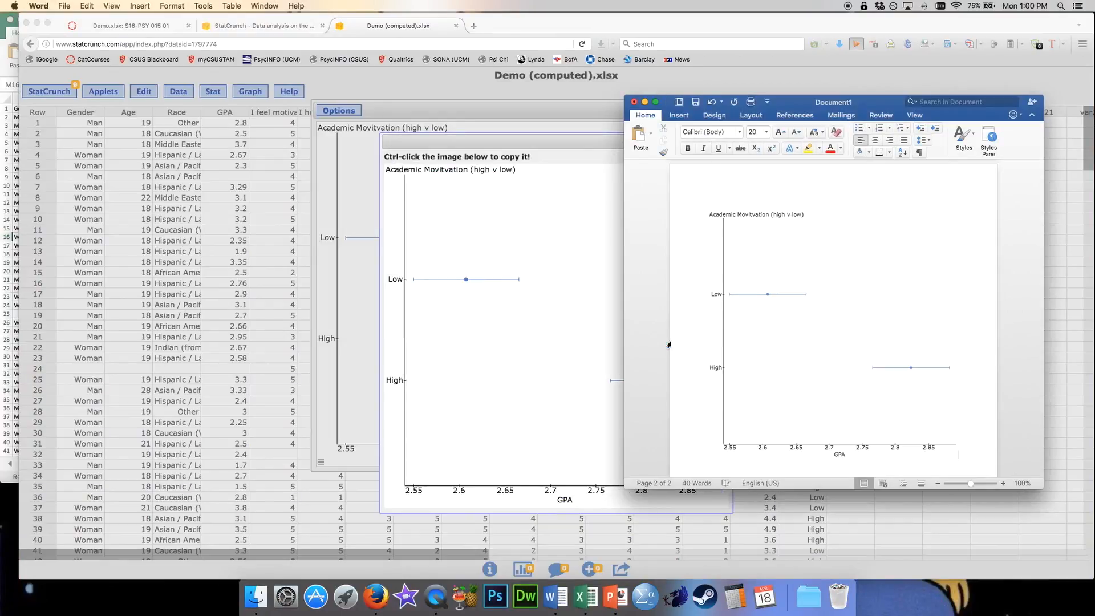
- Enlarge the document window and caption the graph "Figure 1. Difference in GPA between those low v. high in academic motivation." with "Figure 1" in italics
left_click_drag(786, 107, 396, 41)
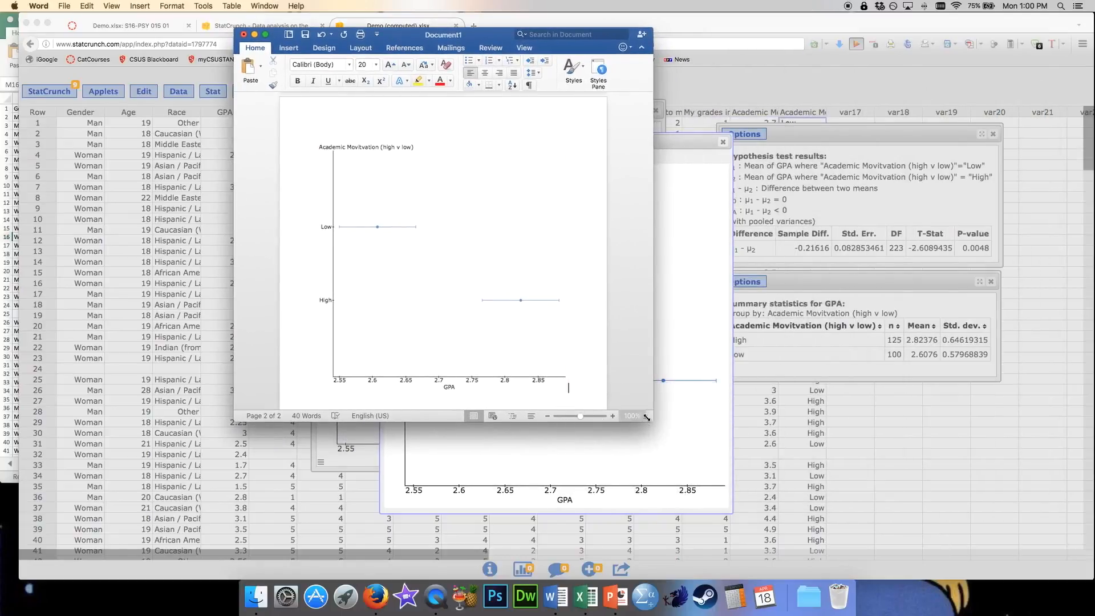
left_click_drag(652, 421, 819, 569)
key("Return")
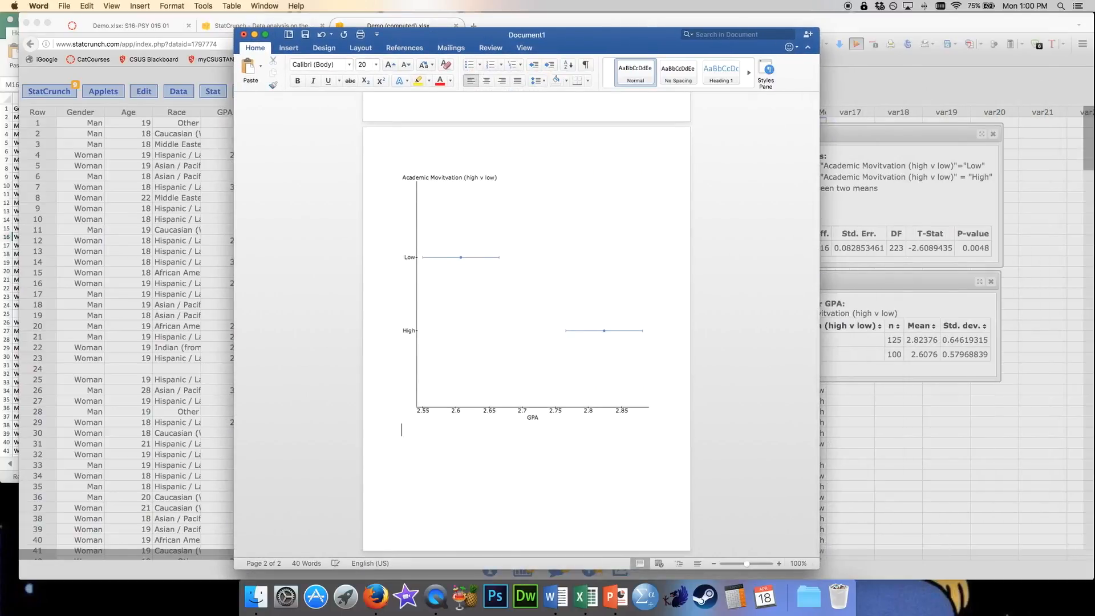
key("super+i")
type("Figure 1")
key("super+i")
type(".  Difference in GPA betwe")
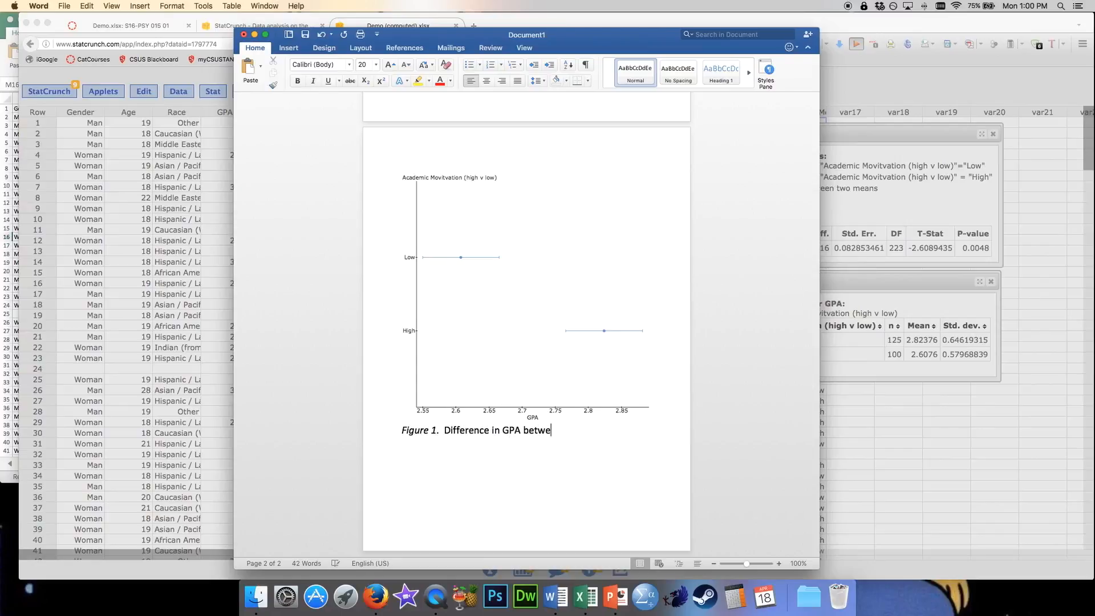
type("en those low v. high in academi")
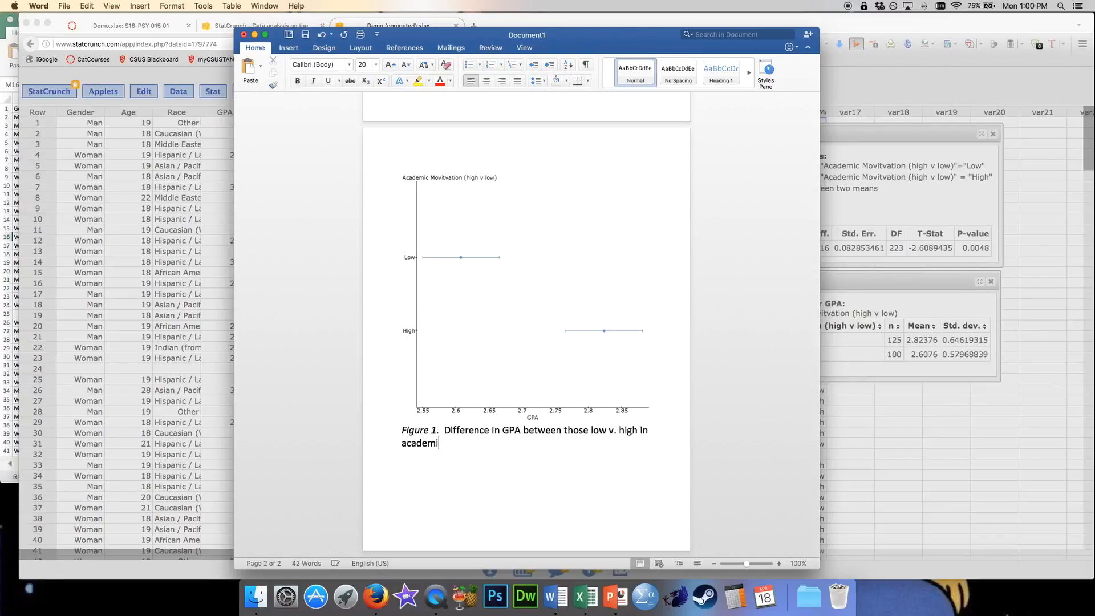
type("c motivation.")
- Review the results paragraph on the first page and the captioned figure on the second page
scroll(673, 404, "up", 10)
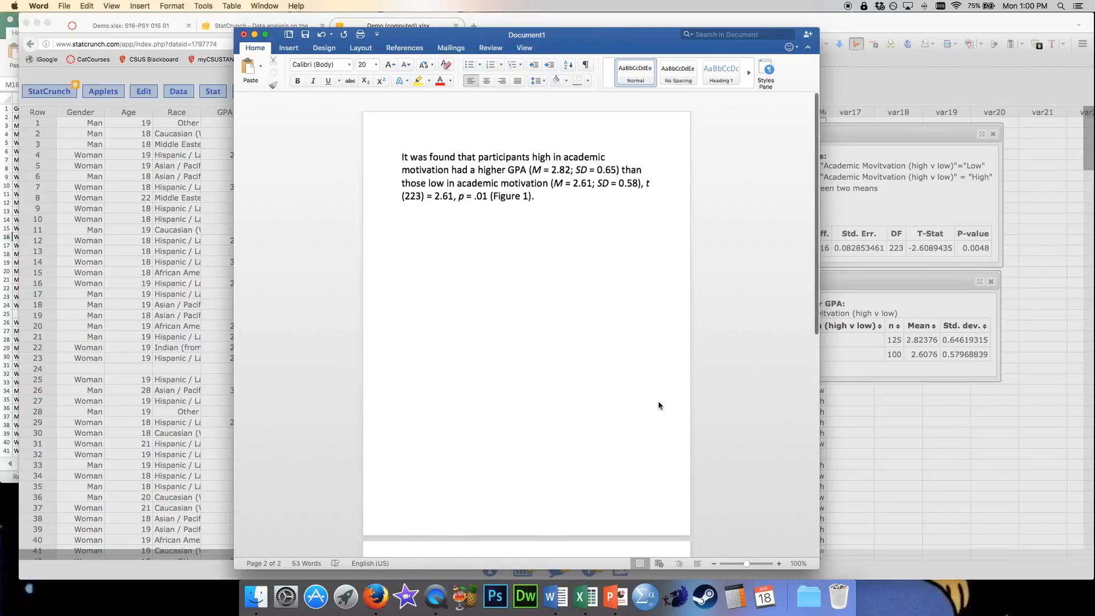
left_click_drag(402, 142, 615, 306)
scroll(616, 308, "down", 10)
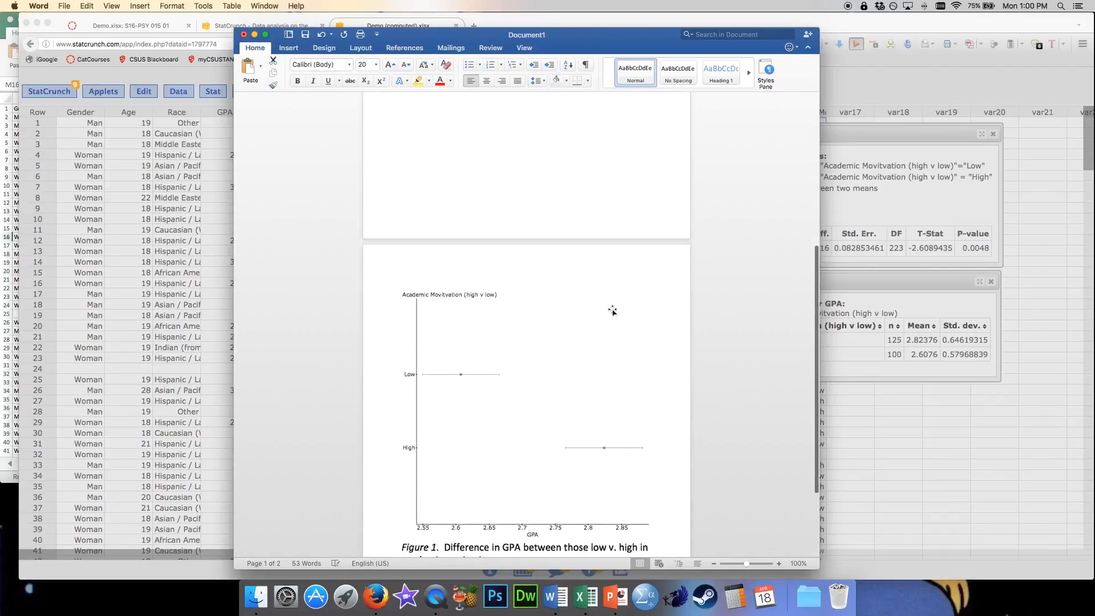
left_click_drag(384, 312, 598, 479)
left_click(621, 485)
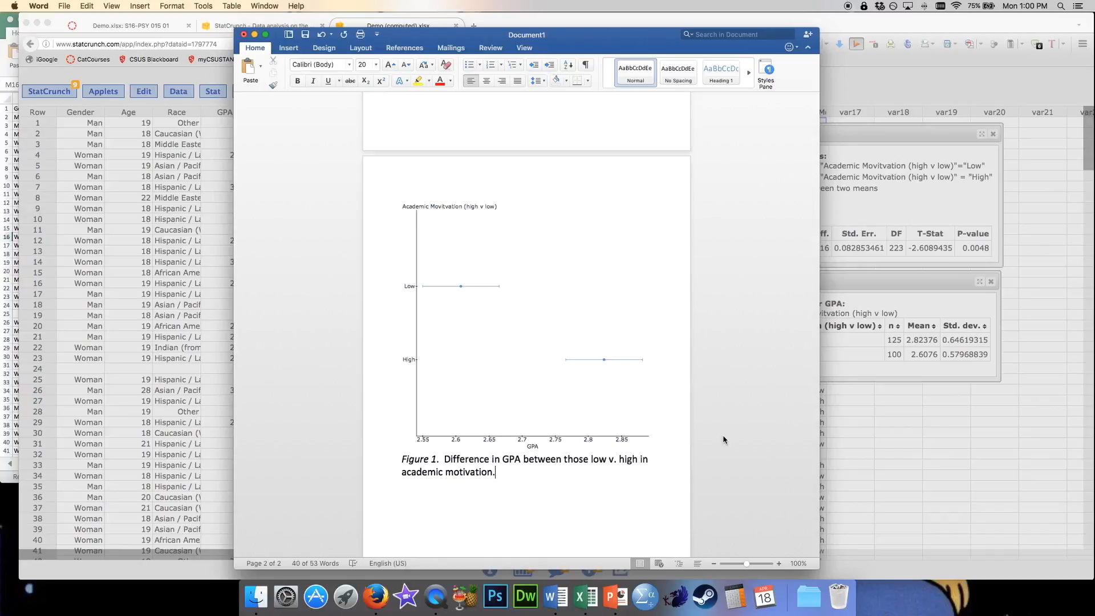